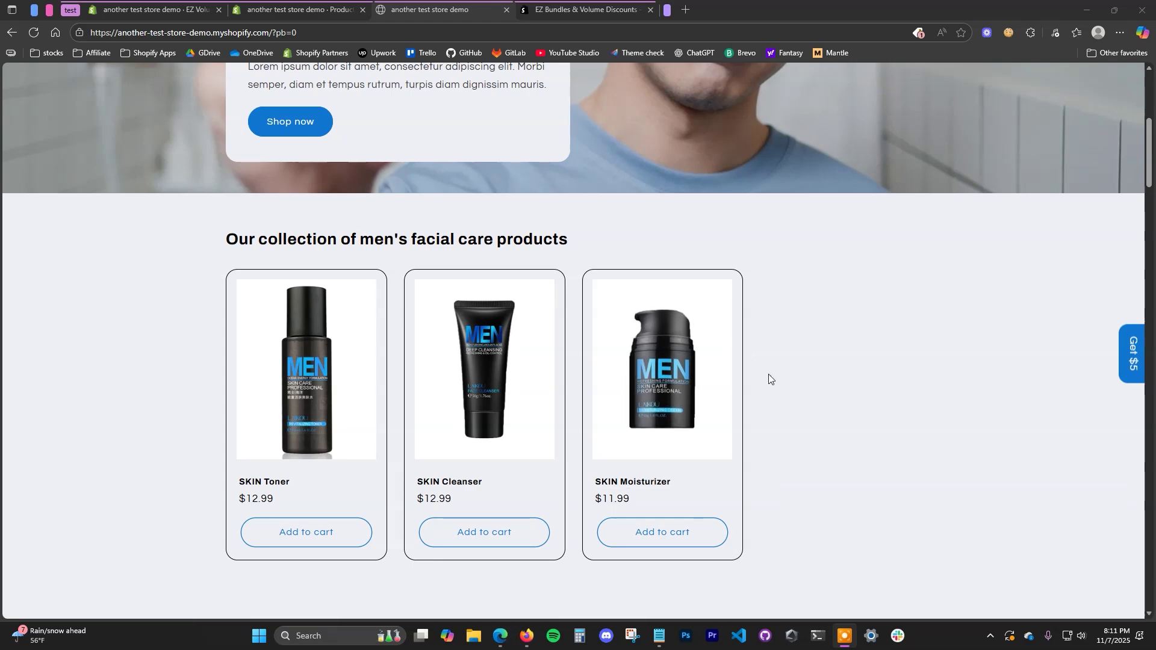
Step: View the EZ Bundles & Volume Discounts App Store listing, then go back to the app's admin dashboard
{"action": "left_click", "coordinate": [570, 13]}
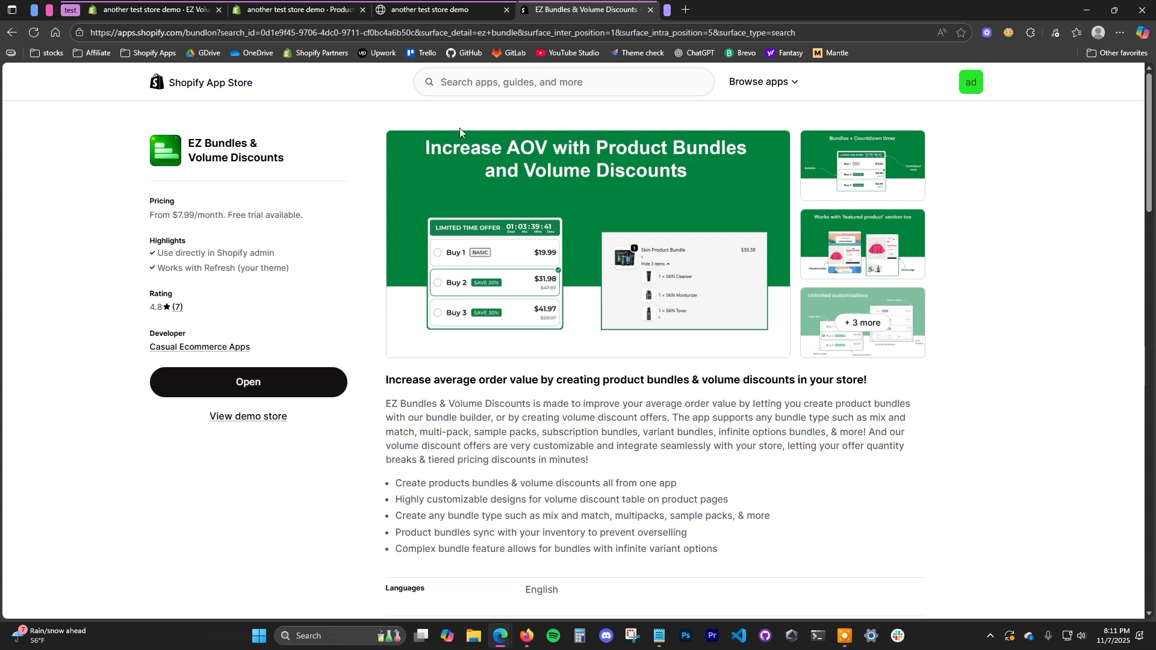
{"action": "left_click", "coordinate": [154, 9]}
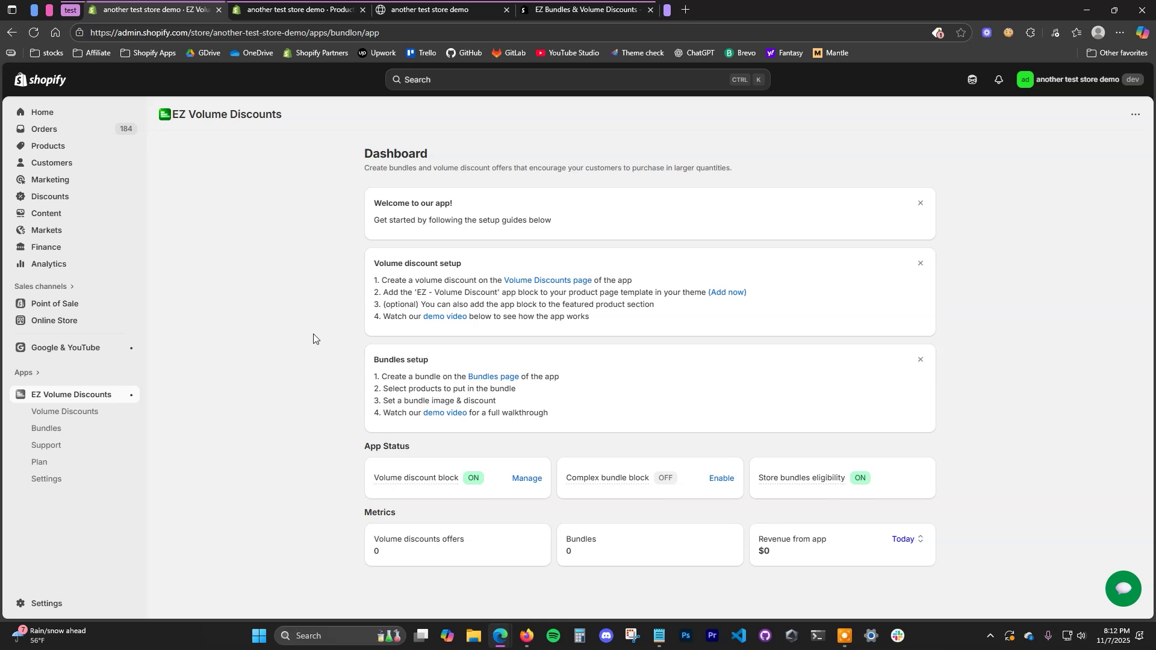
Step: Start a new bundle from the app's Bundles list, then check the SKIN skin care products on the storefront
{"action": "left_click", "coordinate": [85, 432]}
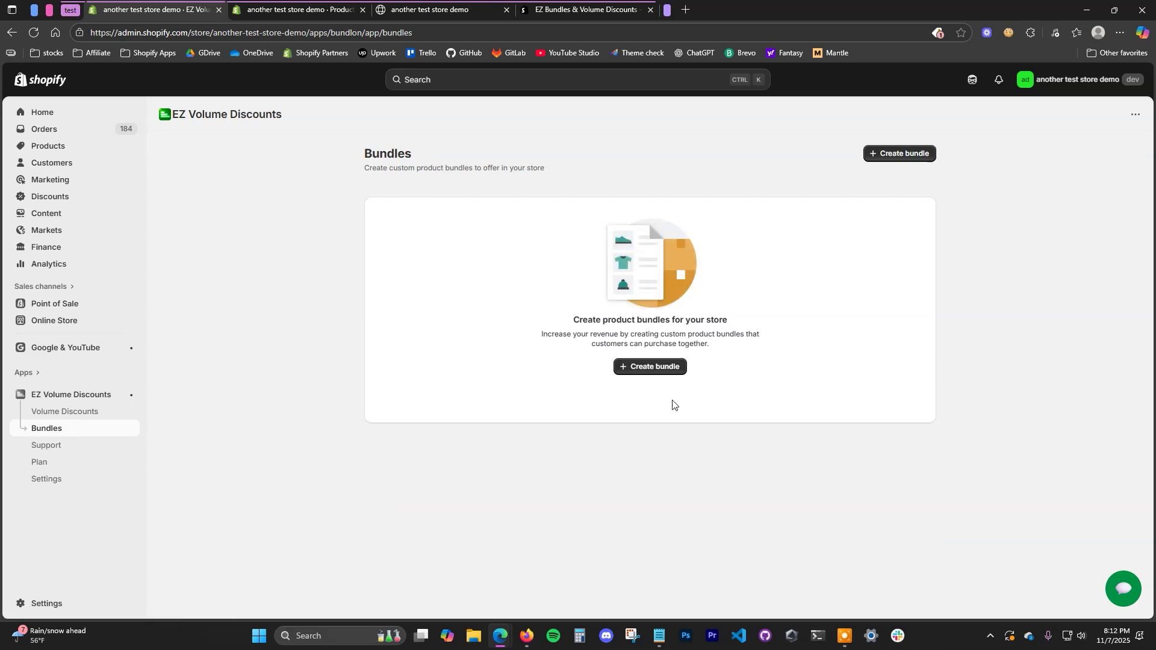
{"action": "left_click", "coordinate": [900, 154]}
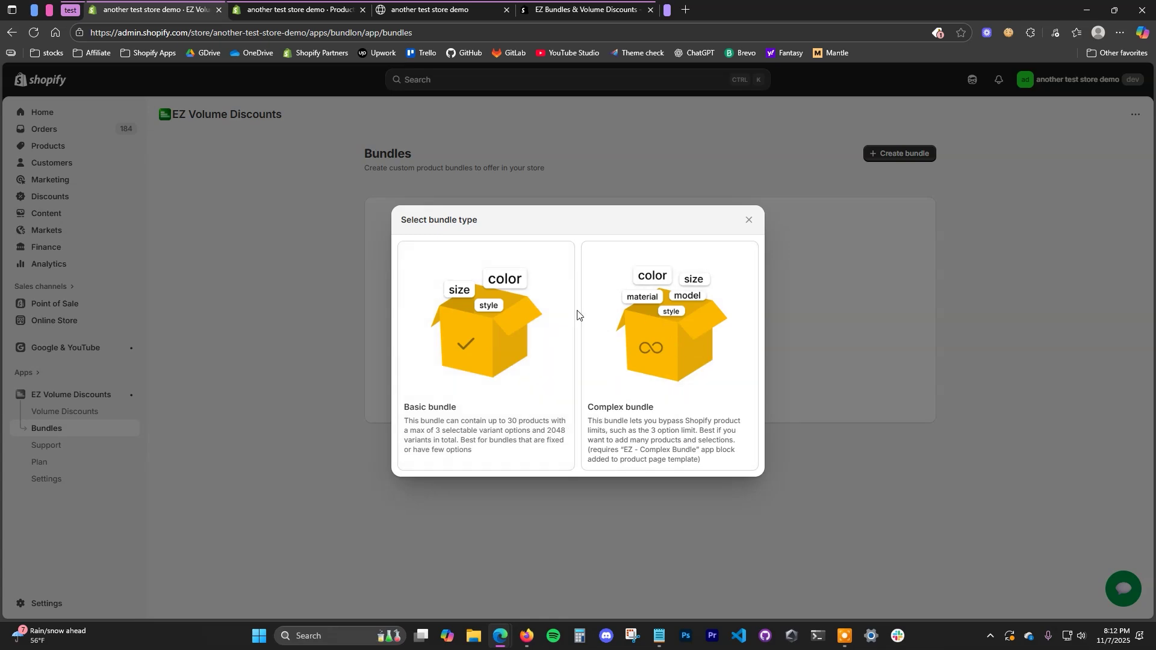
{"action": "left_click", "coordinate": [416, 9]}
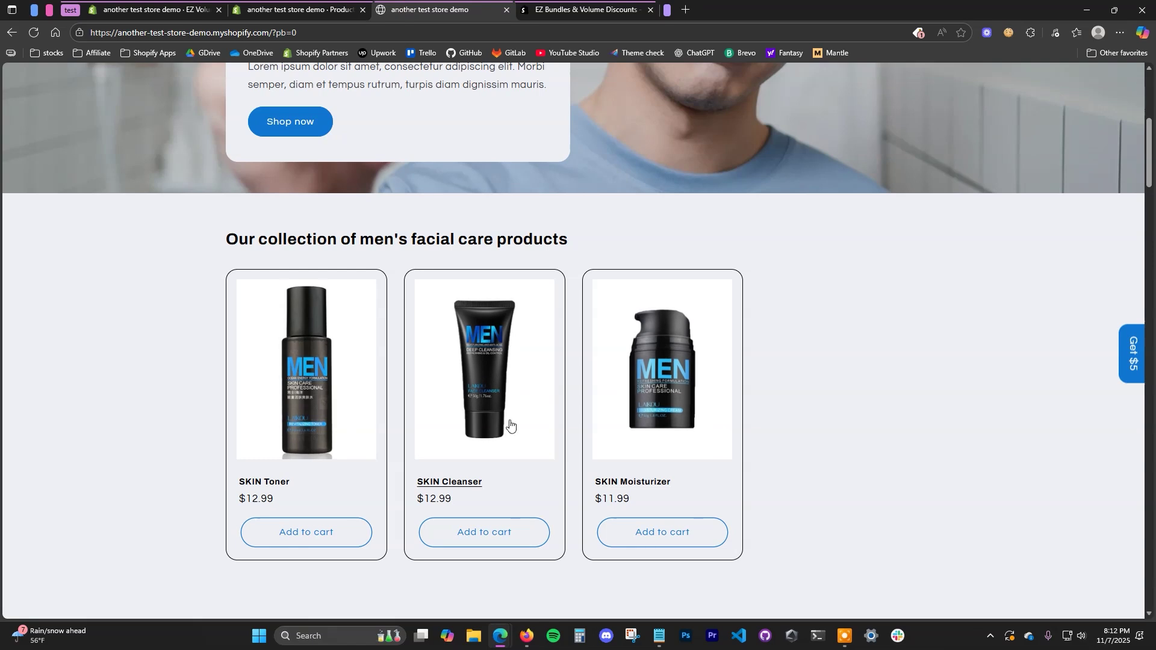
{"action": "key", "text": "ctrl+1"}
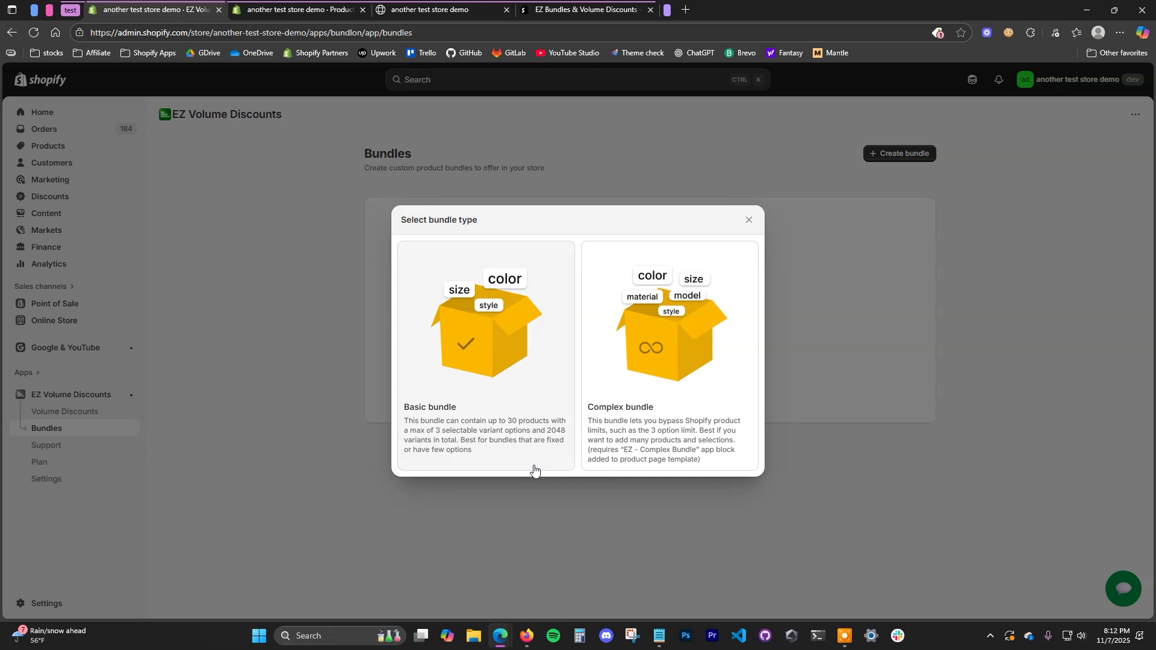
{"action": "left_click", "coordinate": [454, 15]}
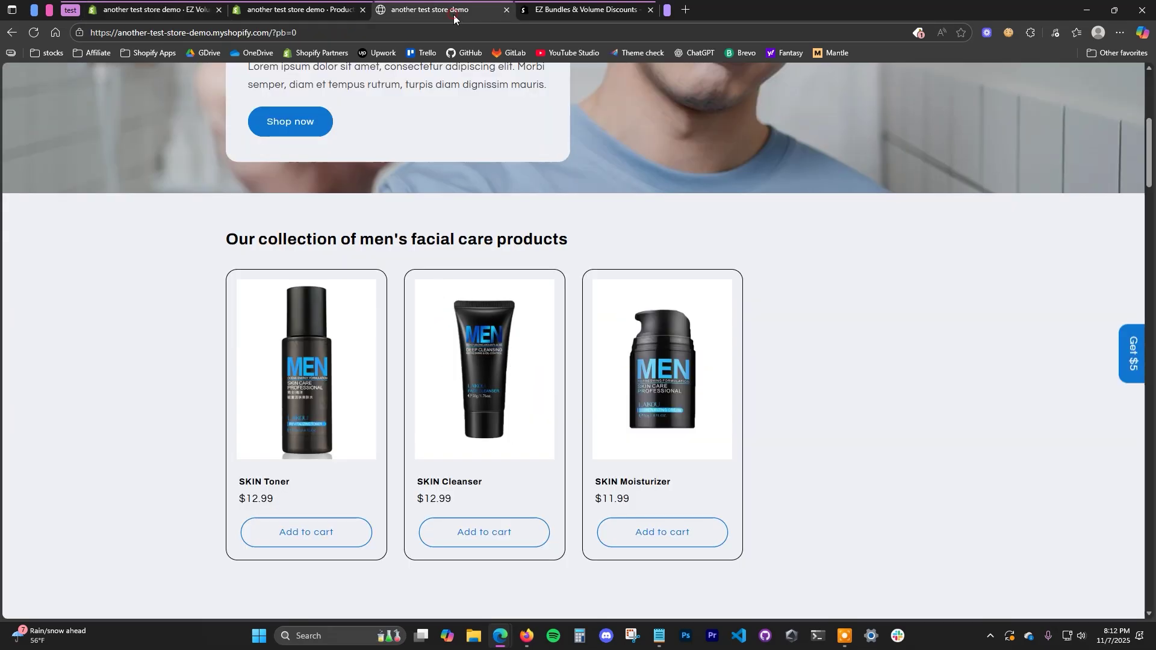
{"action": "key", "text": "ctrl+1"}
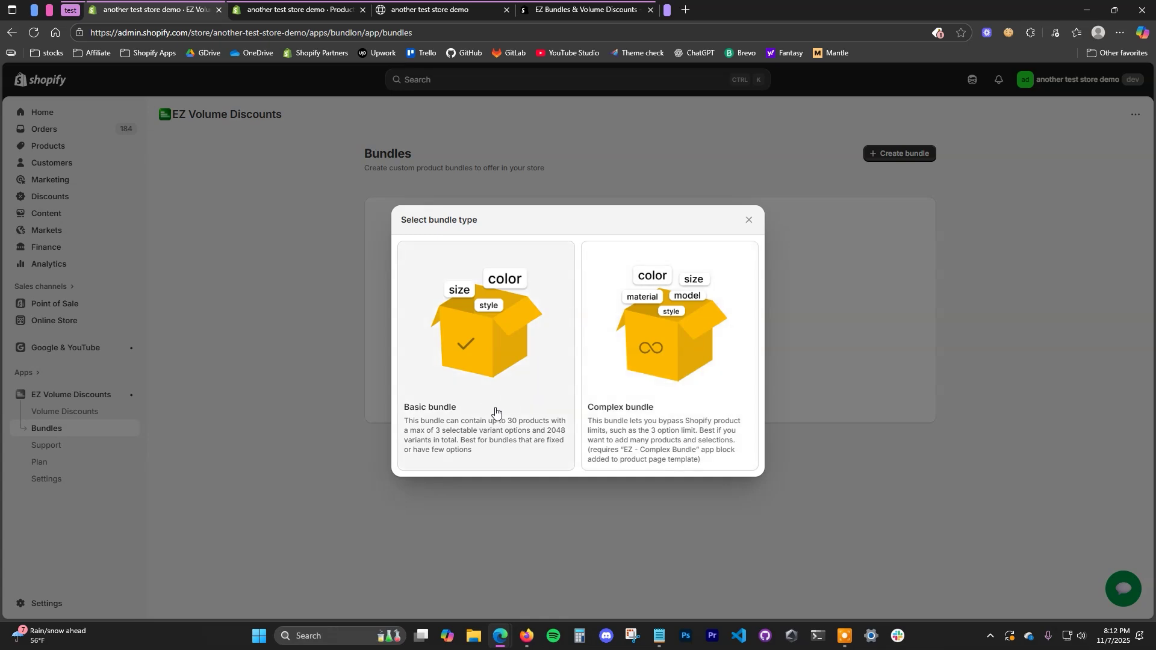
{"action": "left_click", "coordinate": [459, 384]}
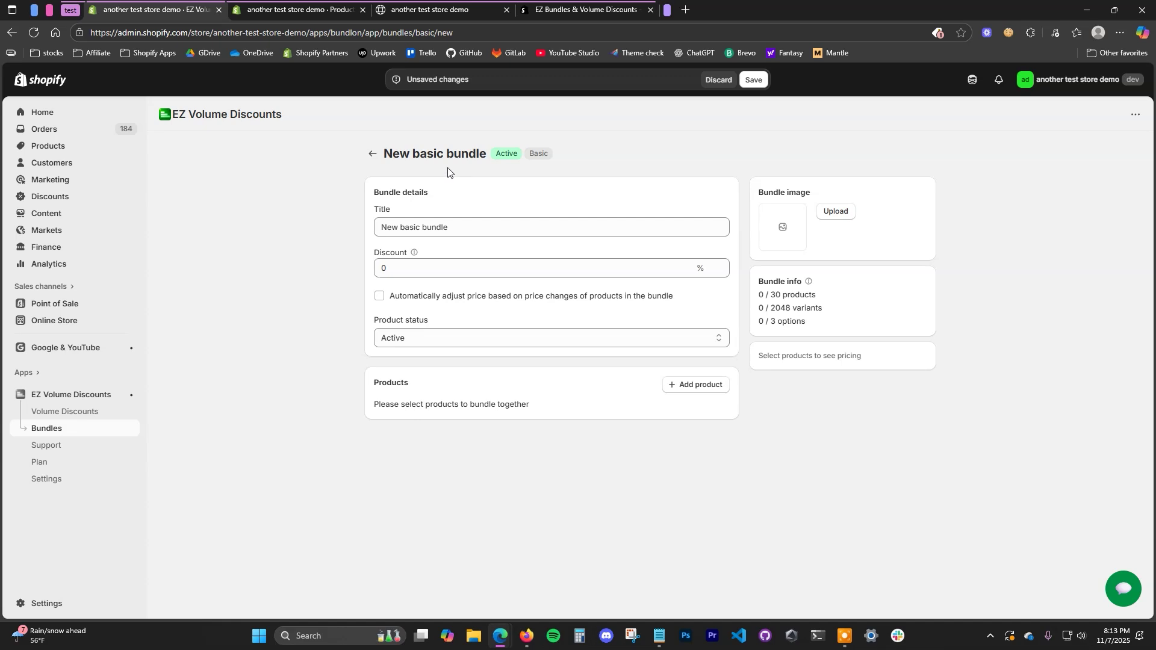
Step: Rename the basic bundle to 'Skin Care Bundle' and open the Add products picker
{"action": "left_click_drag", "start_coordinate": [469, 226], "coordinate": [317, 220]}
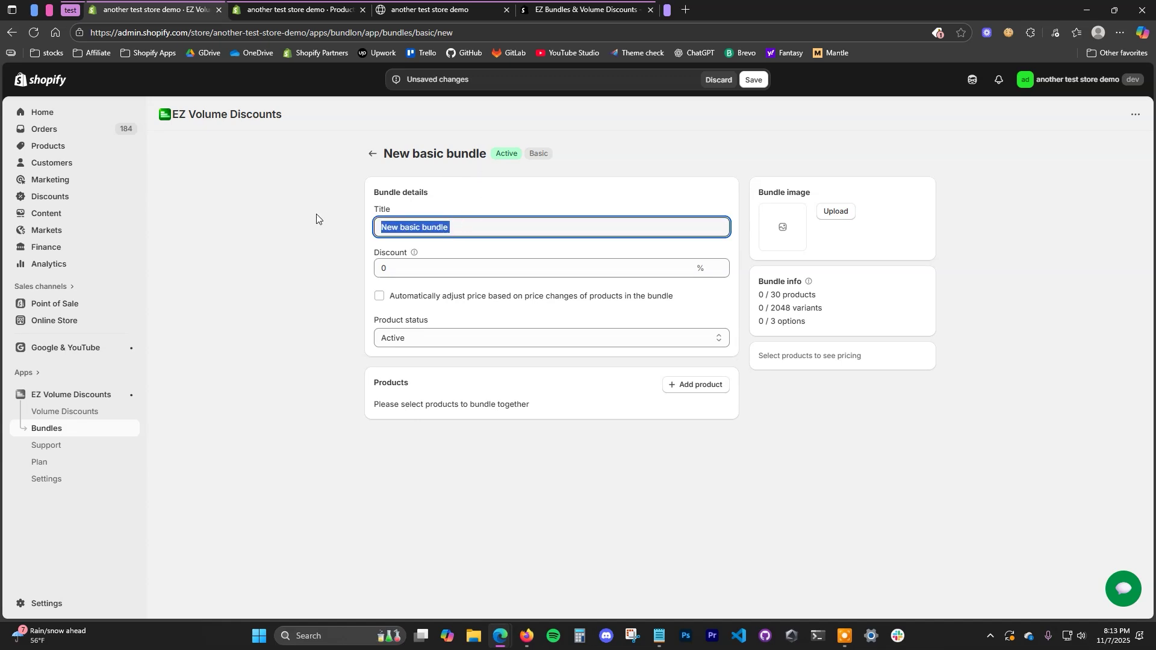
{"action": "type", "text": "Skin Care Bundle"}
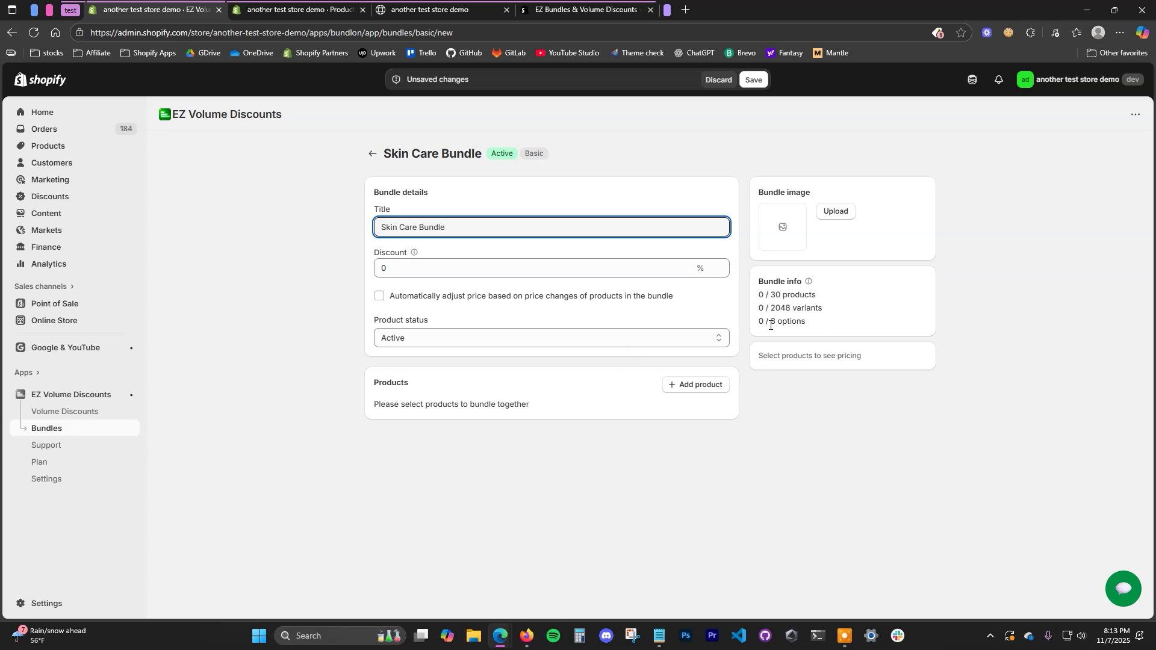
{"action": "left_click", "coordinate": [697, 388]}
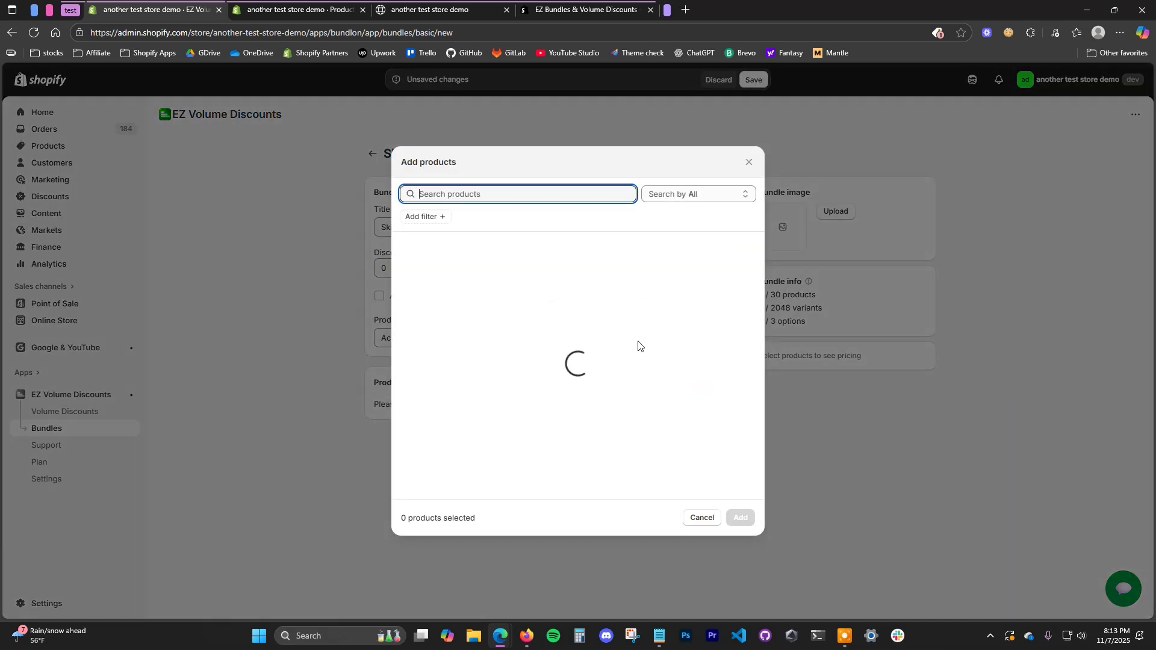
Step: Add SKIN Cleanser, SKIN Moisturizer and SKIN Toner to the bundle, giving a $37.97 bundle price
{"action": "left_click_drag", "start_coordinate": [763, 266], "coordinate": [647, 466]}
{"action": "scroll", "coordinate": [647, 466], "scroll_direction": "down", "scroll_amount": 5}
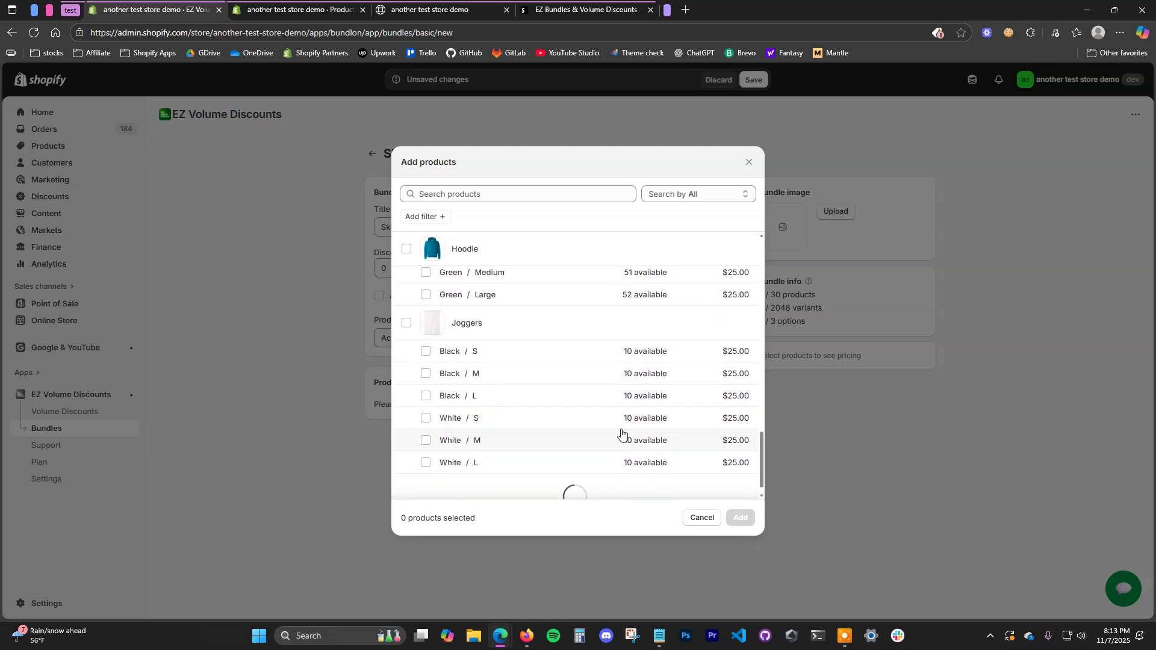
{"action": "left_click", "coordinate": [407, 342]}
{"action": "left_click", "coordinate": [406, 376]}
{"action": "left_click", "coordinate": [406, 409]}
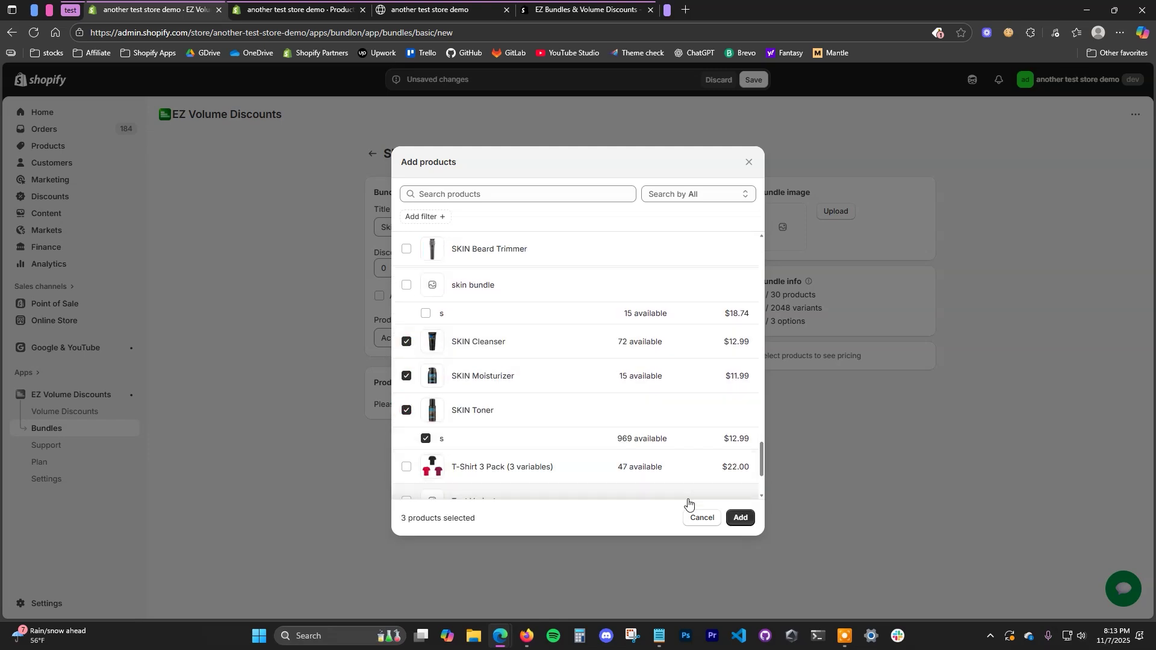
{"action": "left_click", "coordinate": [741, 518]}
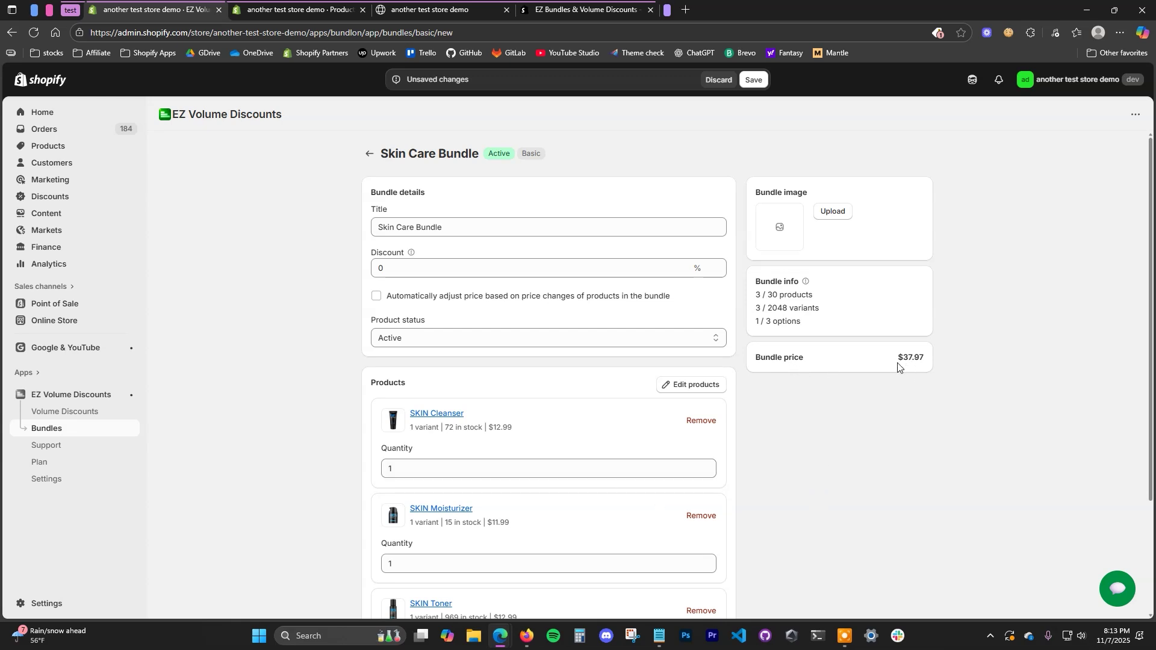
Step: Set the bundle discount to 20%, reducing the final price to $30.38
{"action": "scroll", "coordinate": [834, 446], "scroll_direction": "down", "scroll_amount": 2}
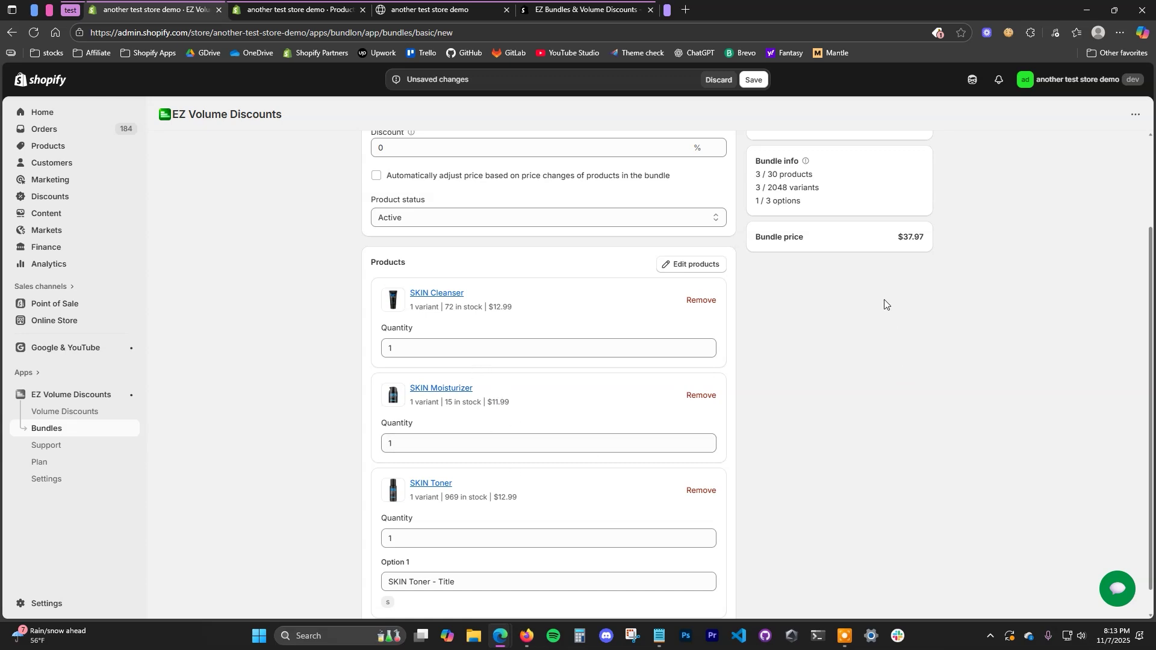
{"action": "scroll", "coordinate": [886, 304], "scroll_direction": "up", "scroll_amount": 2}
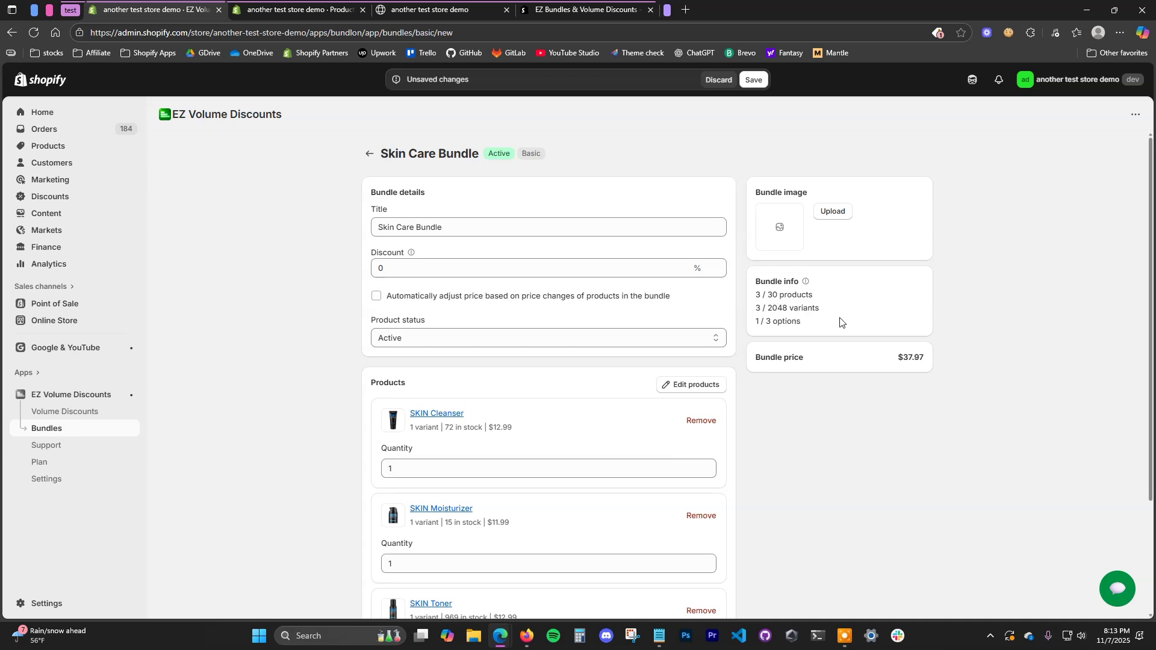
{"action": "left_click", "coordinate": [391, 269]}
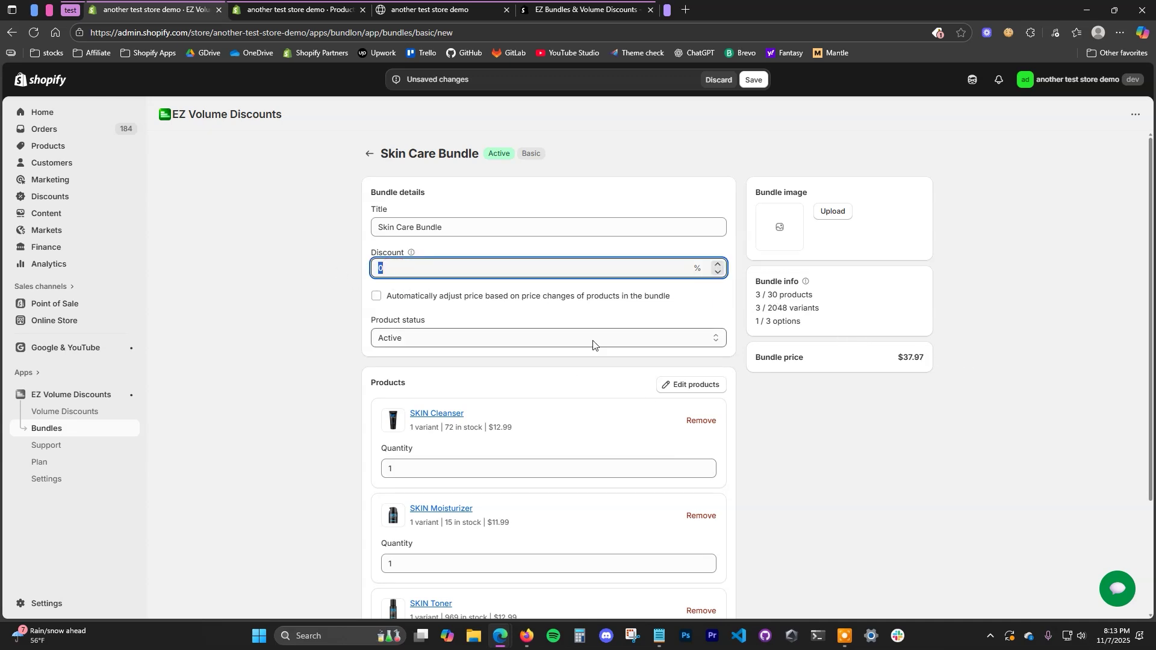
{"action": "type", "text": "20"}
{"action": "left_click", "coordinate": [1052, 430]}
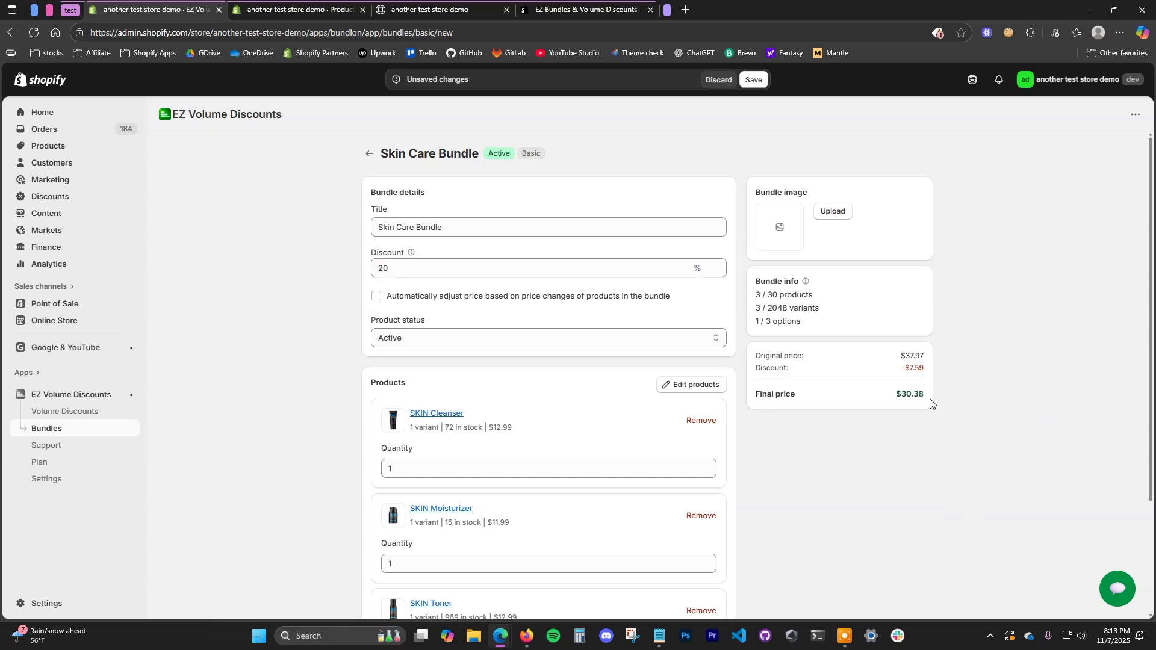
{"action": "scroll", "coordinate": [483, 317], "scroll_direction": "down", "scroll_amount": 2}
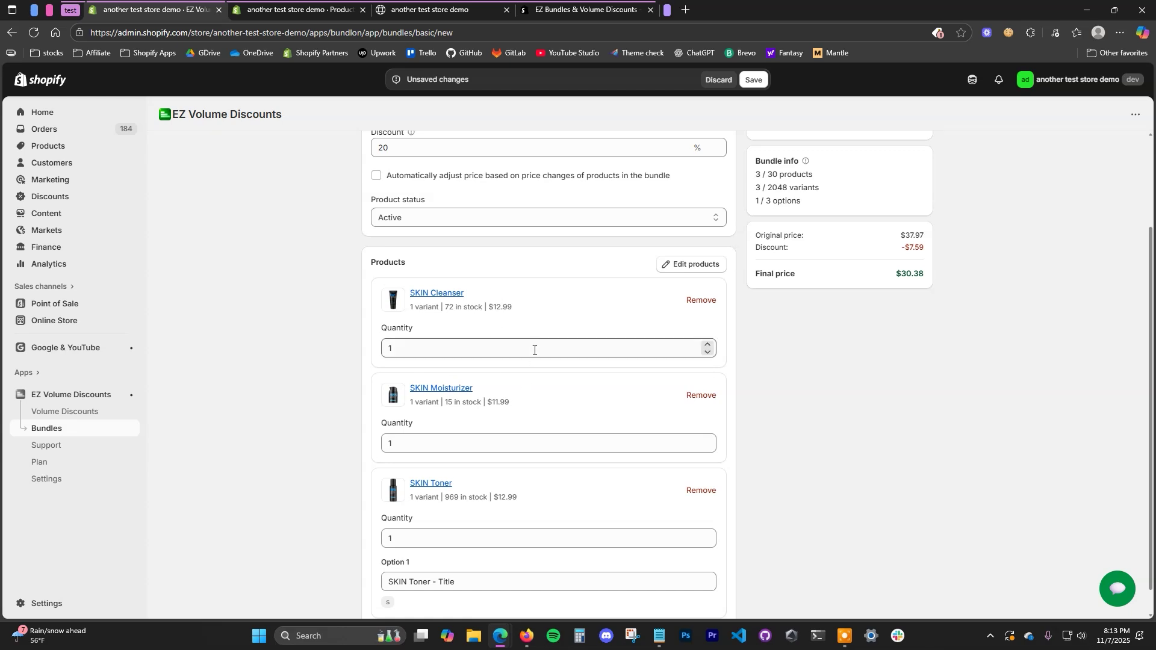
{"action": "scroll", "coordinate": [659, 370], "scroll_direction": "up", "scroll_amount": 2}
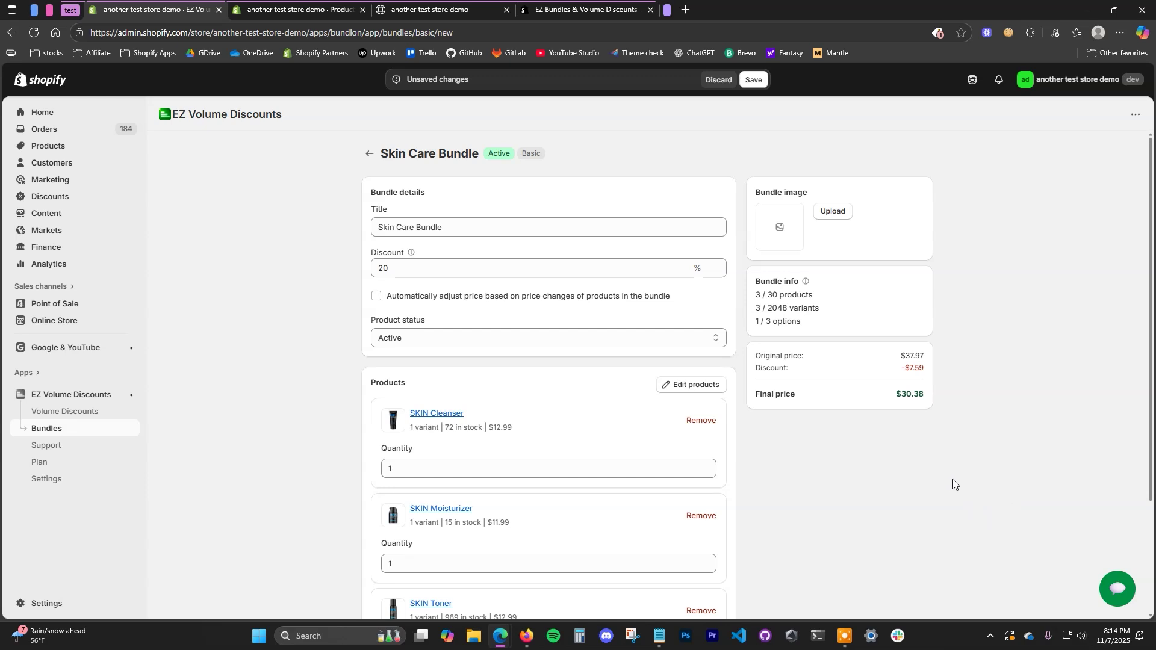
{"action": "scroll", "coordinate": [495, 467], "scroll_direction": "down", "scroll_amount": 1}
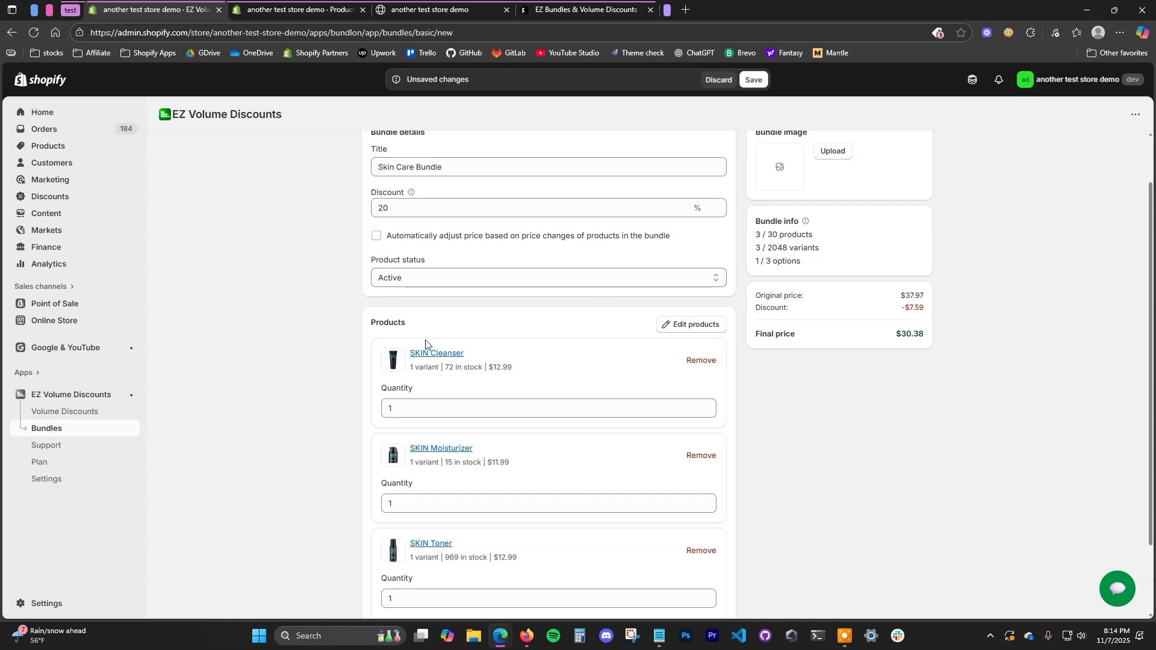
{"action": "scroll", "coordinate": [436, 265], "scroll_direction": "up", "scroll_amount": 1}
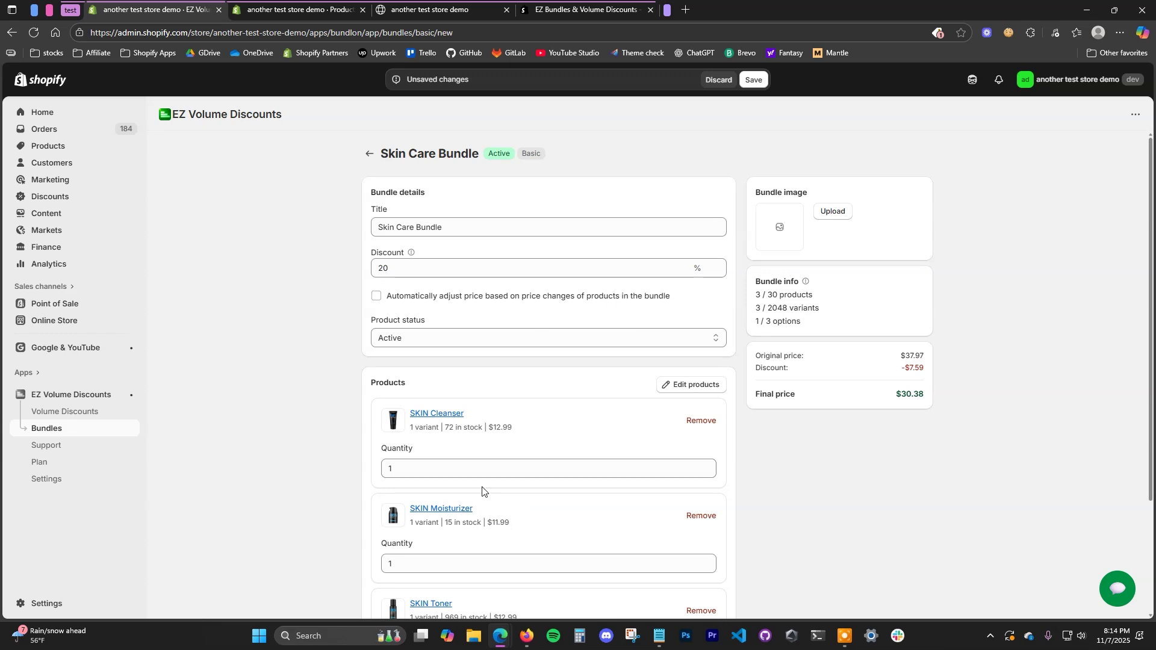
Step: Make the bundle price follow product price changes and review the $37.97 original price
{"action": "left_click", "coordinate": [506, 296]}
{"action": "scroll", "coordinate": [609, 485], "scroll_direction": "down", "scroll_amount": 1}
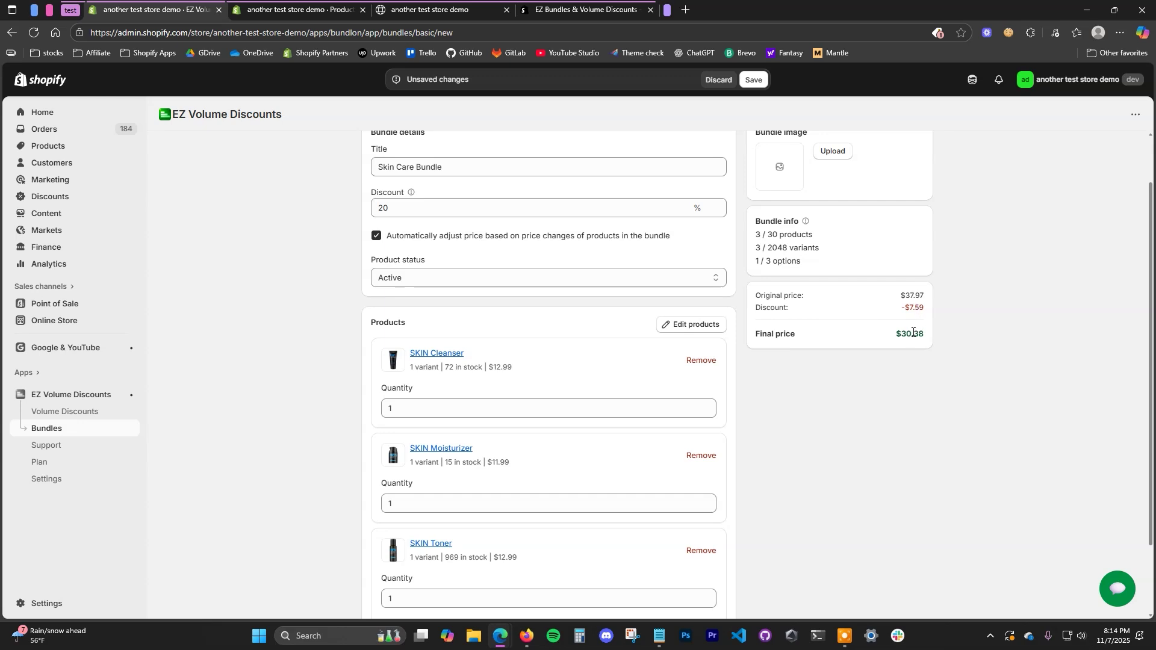
{"action": "left_click_drag", "start_coordinate": [923, 297], "coordinate": [895, 298]}
{"action": "left_click", "coordinate": [1022, 417]}
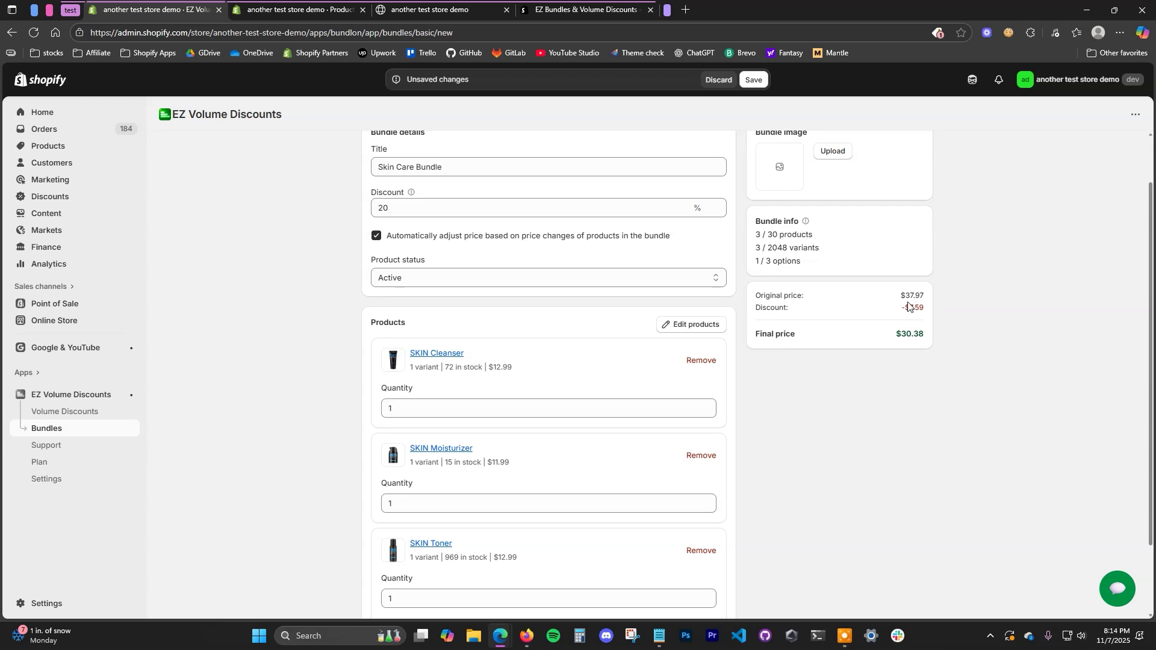
{"action": "scroll", "coordinate": [774, 442], "scroll_direction": "down", "scroll_amount": 1}
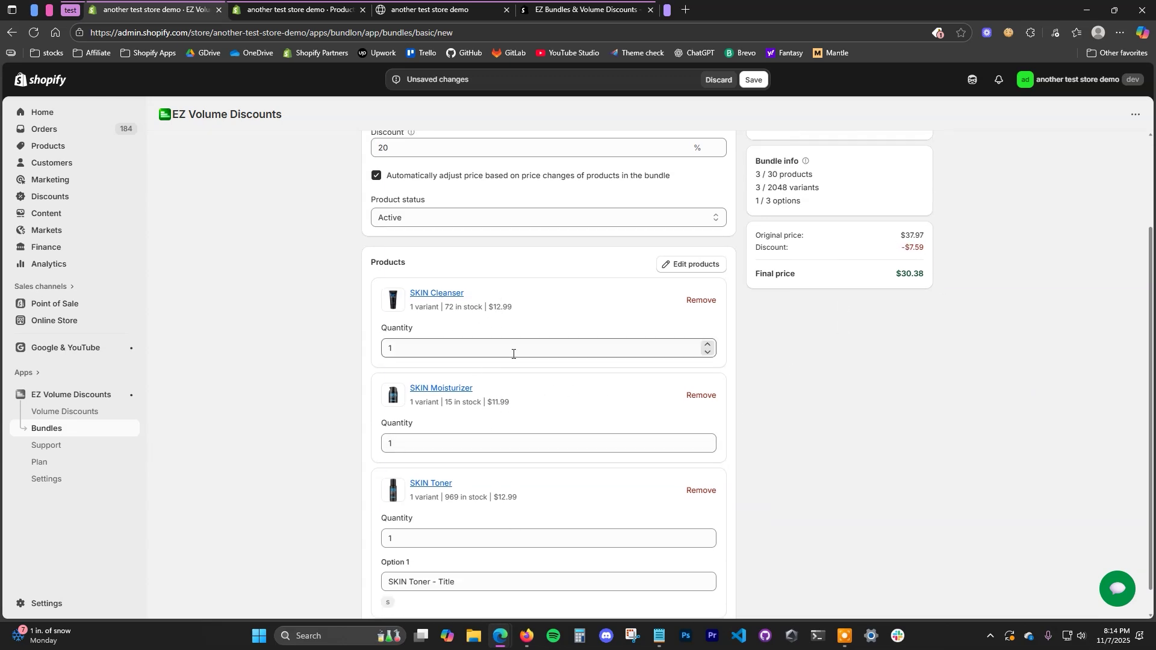
{"action": "scroll", "coordinate": [913, 303], "scroll_direction": "up", "scroll_amount": 2}
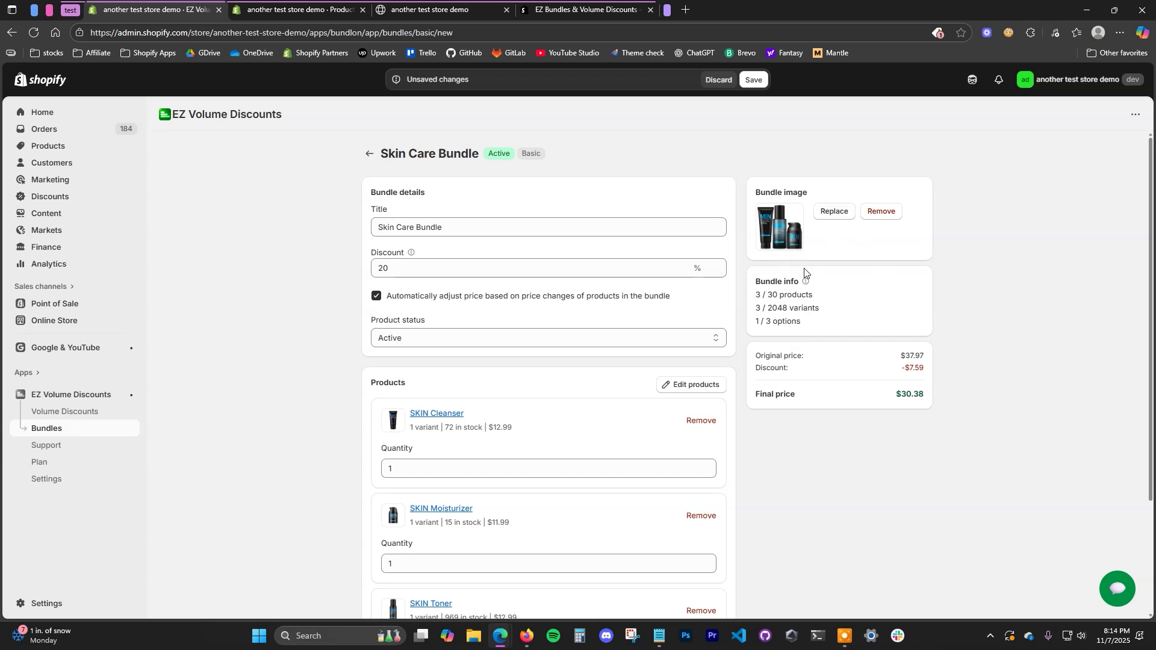
{"action": "scroll", "coordinate": [764, 304], "scroll_direction": "down", "scroll_amount": 3}
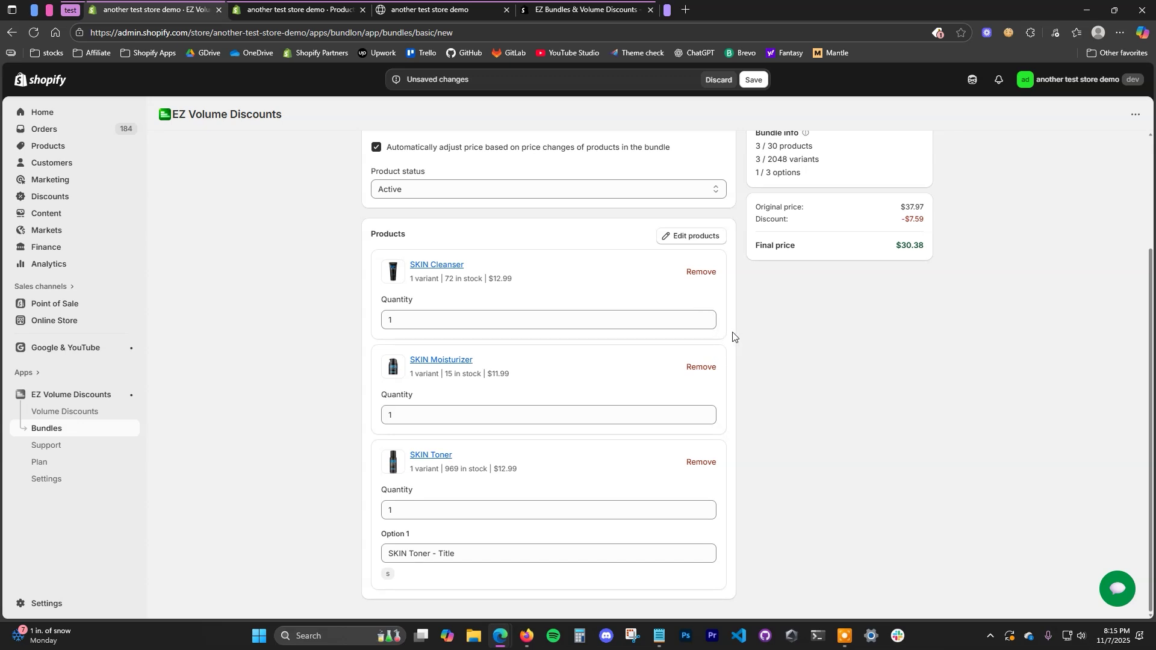
Step: Set the Cleanser, Moisturizer and Toner quantities in the bundle to 1 each
{"action": "left_click", "coordinate": [708, 316]}
{"action": "left_click", "coordinate": [708, 412]}
{"action": "left_click", "coordinate": [709, 506]}
{"action": "scroll", "coordinate": [689, 515], "scroll_direction": "up", "scroll_amount": 3}
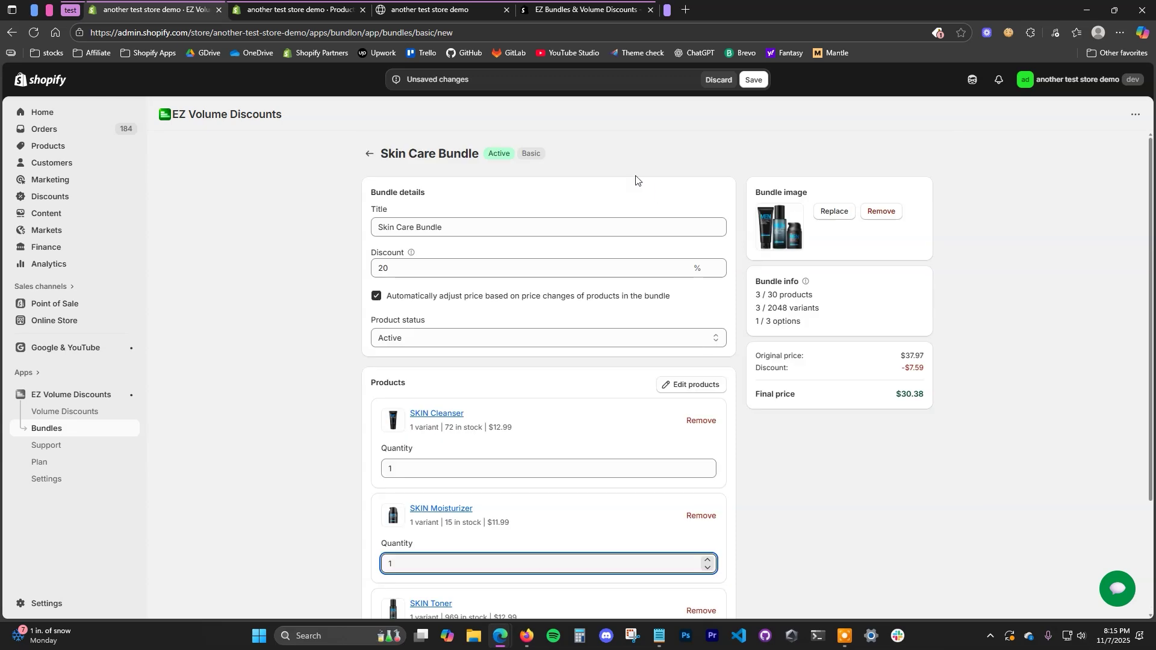
Step: Save the Skin Care Bundle and open its admin product page from the Actions menu
{"action": "left_click", "coordinate": [754, 80]}
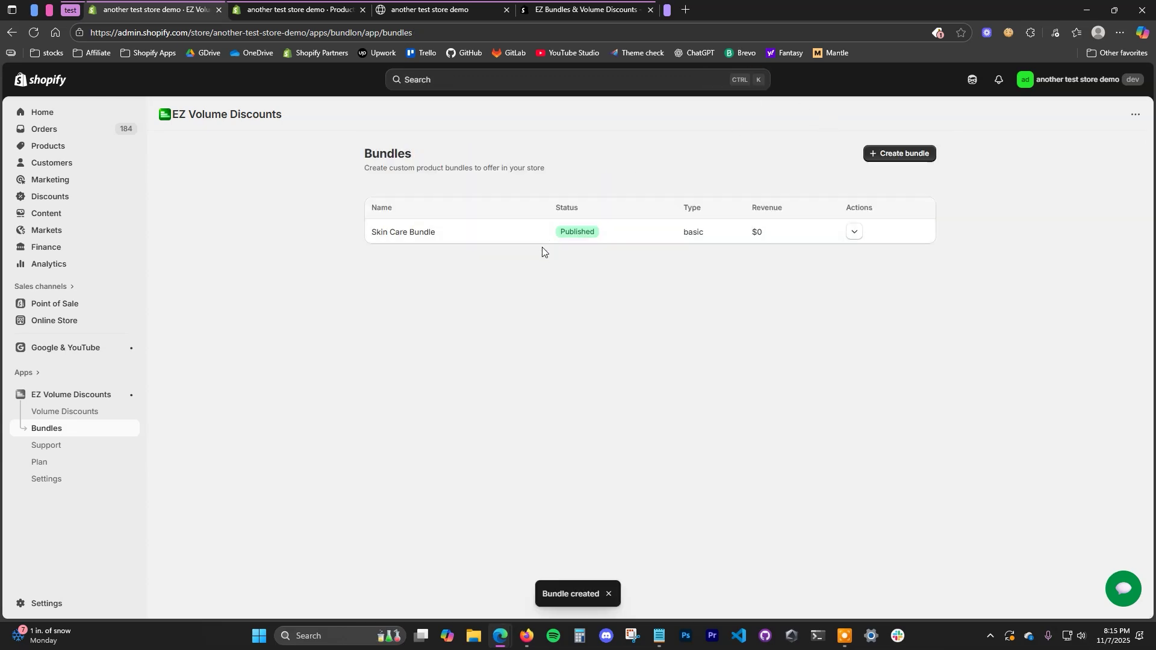
{"action": "left_click", "coordinate": [854, 232]}
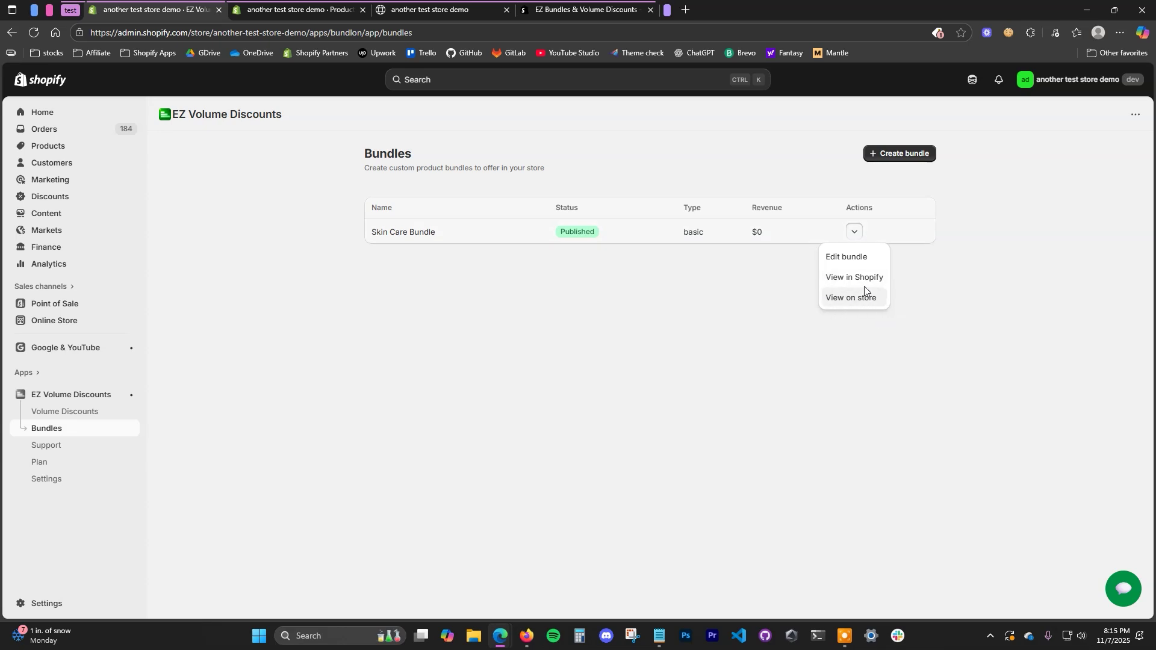
{"action": "left_click", "coordinate": [876, 285]}
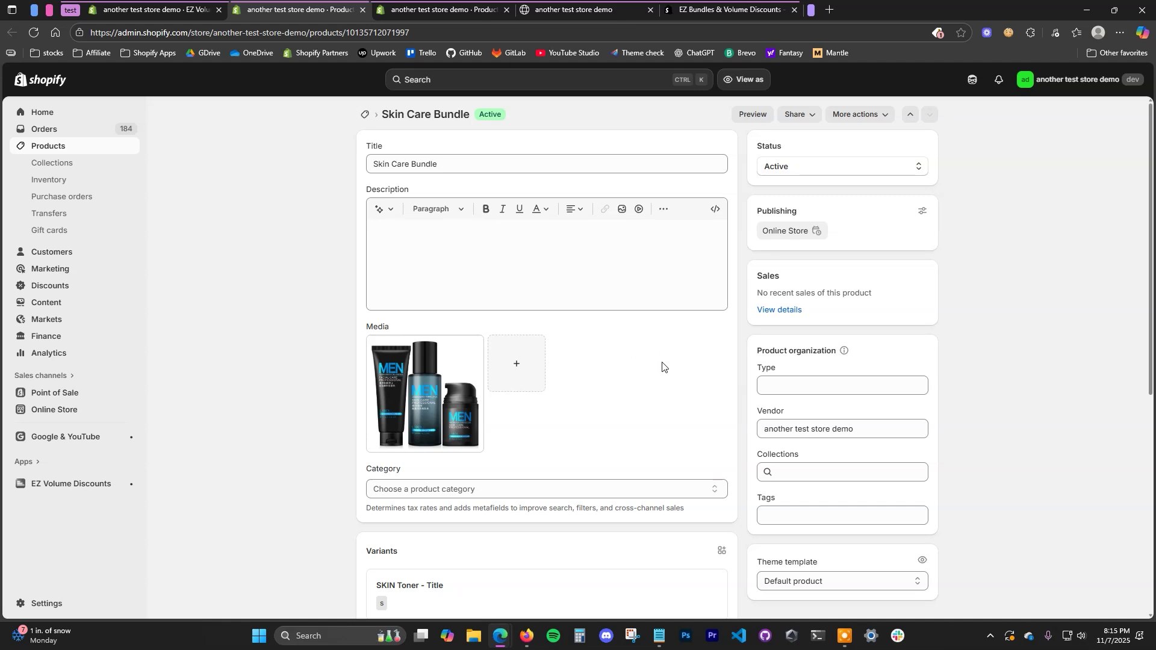
{"action": "left_click", "coordinate": [435, 247]}
{"action": "scroll", "coordinate": [247, 342], "scroll_direction": "down", "scroll_amount": 2}
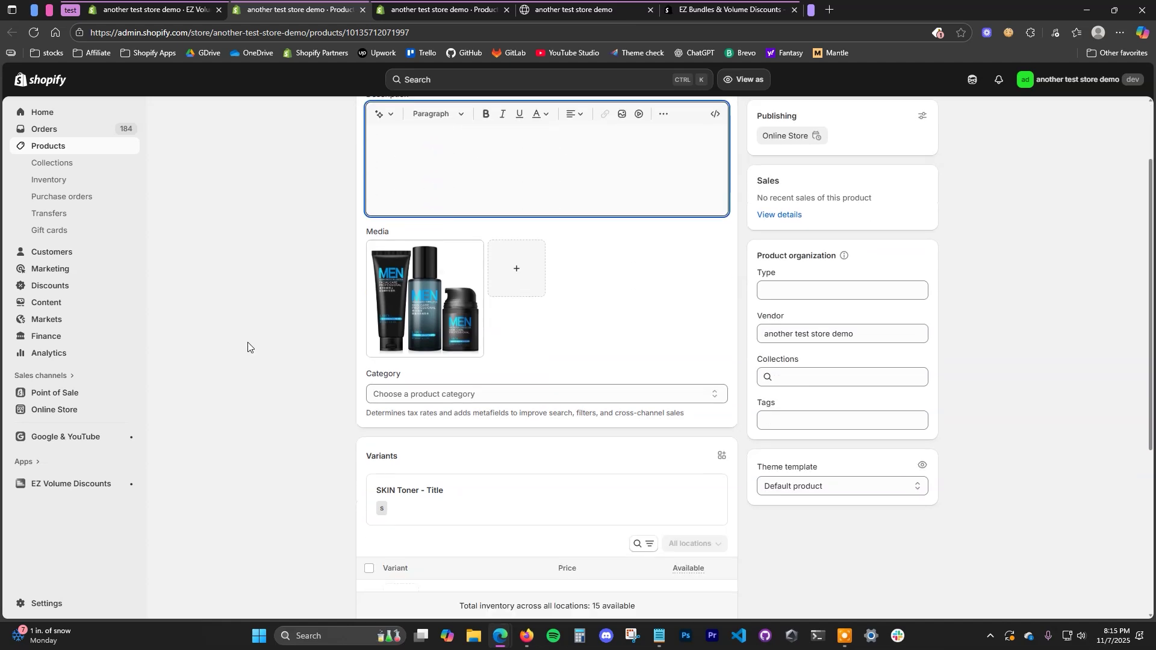
{"action": "scroll", "coordinate": [851, 269], "scroll_direction": "up", "scroll_amount": 2}
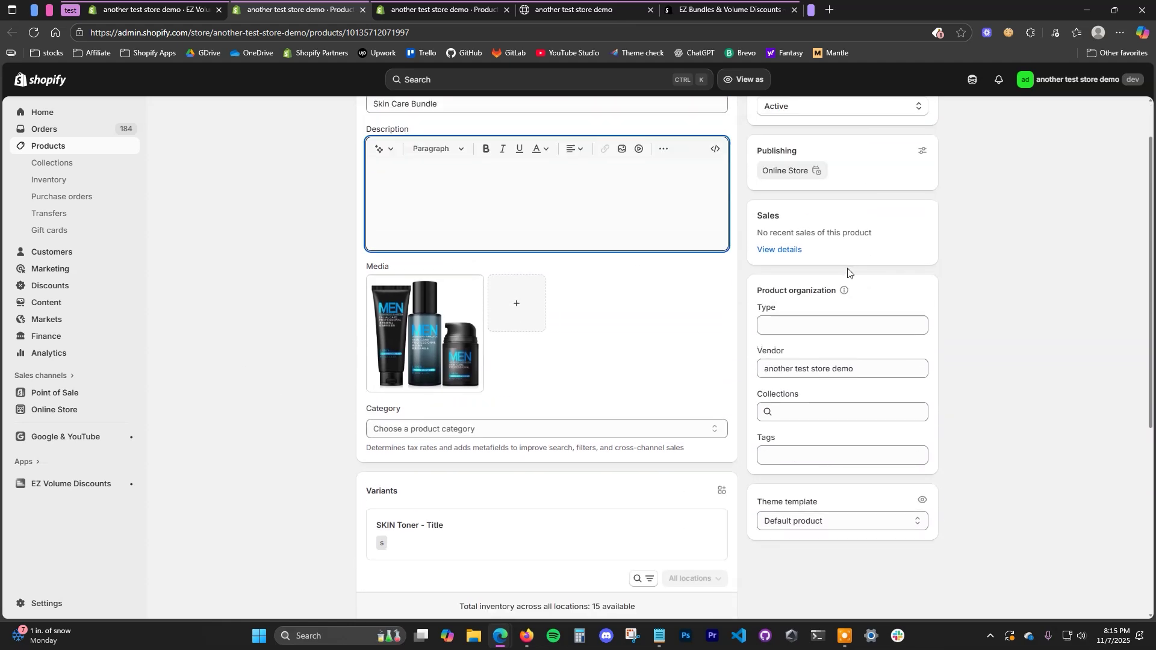
{"action": "scroll", "coordinate": [839, 336], "scroll_direction": "down", "scroll_amount": 2}
{"action": "scroll", "coordinate": [839, 336], "scroll_direction": "down", "scroll_amount": 3}
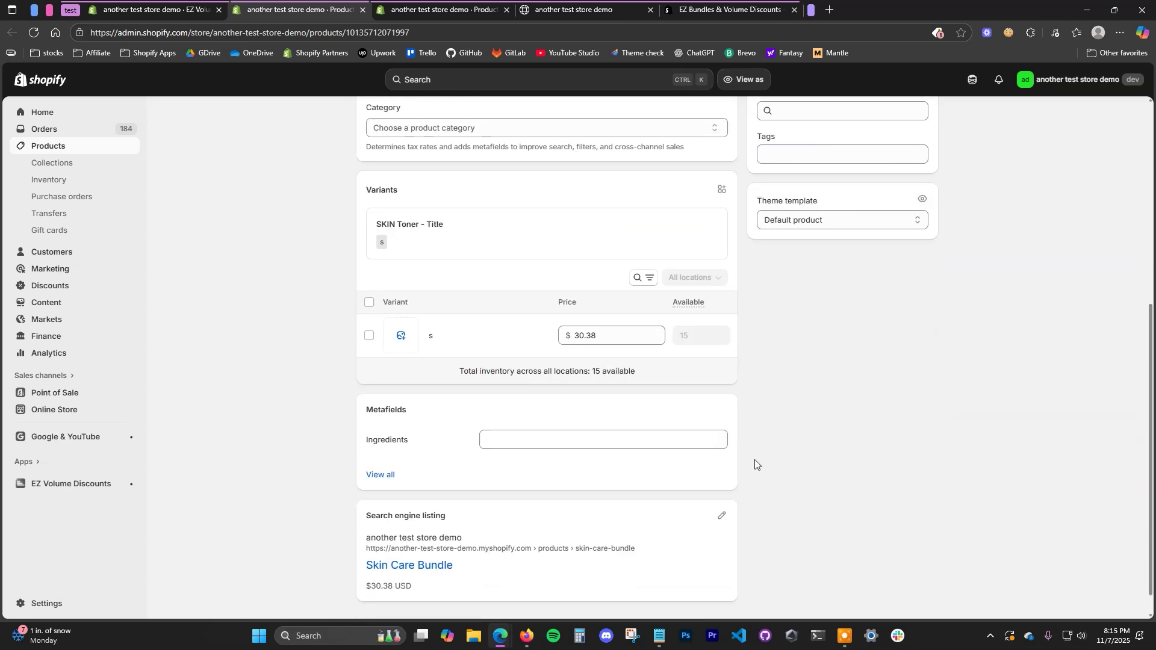
{"action": "scroll", "coordinate": [756, 464], "scroll_direction": "up", "scroll_amount": 6}
{"action": "left_click", "coordinate": [227, 5]}
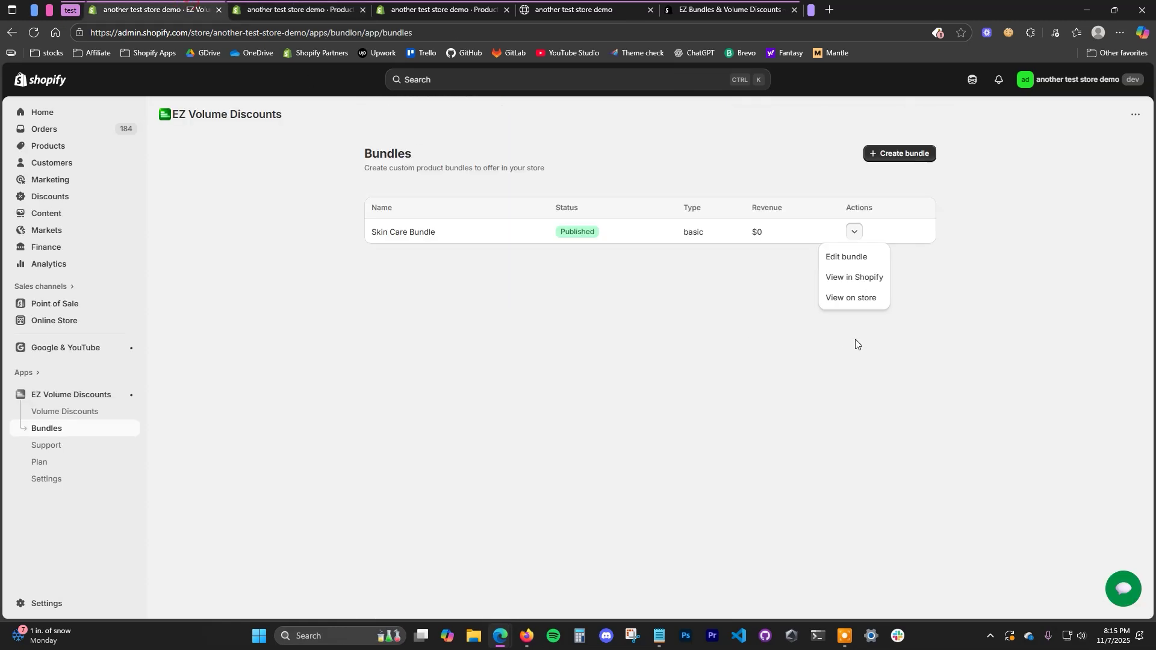
{"action": "left_click", "coordinate": [868, 299]}
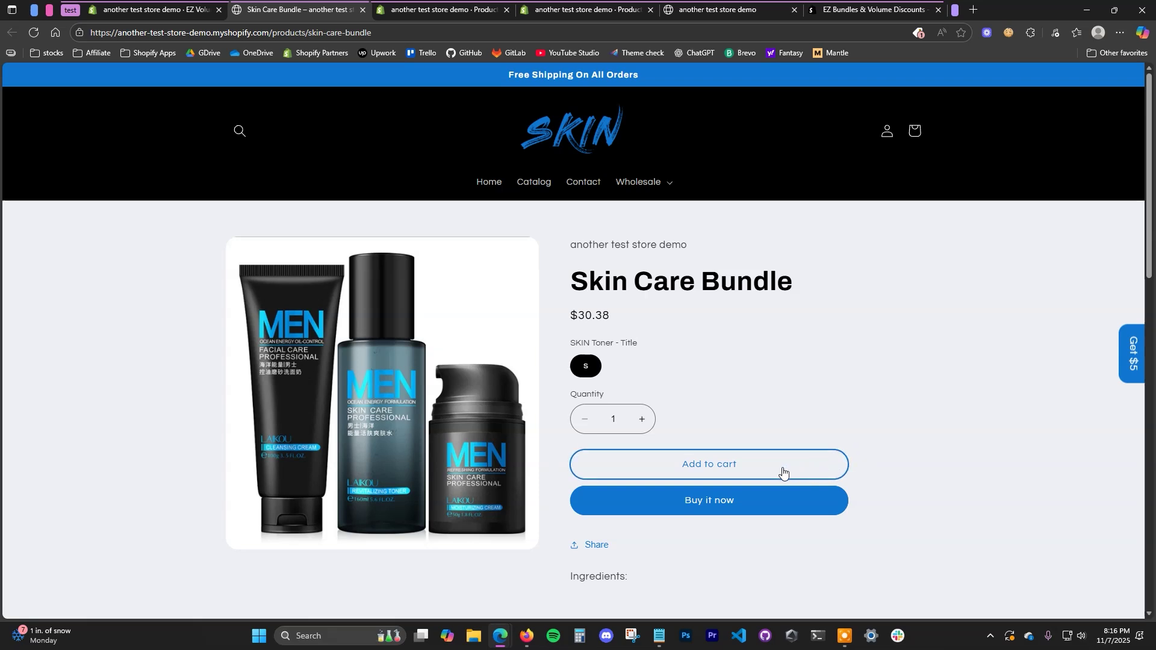
Step: Add the Skin Care Bundle to the cart and proceed to checkout at $30.38
{"action": "left_click", "coordinate": [805, 477]}
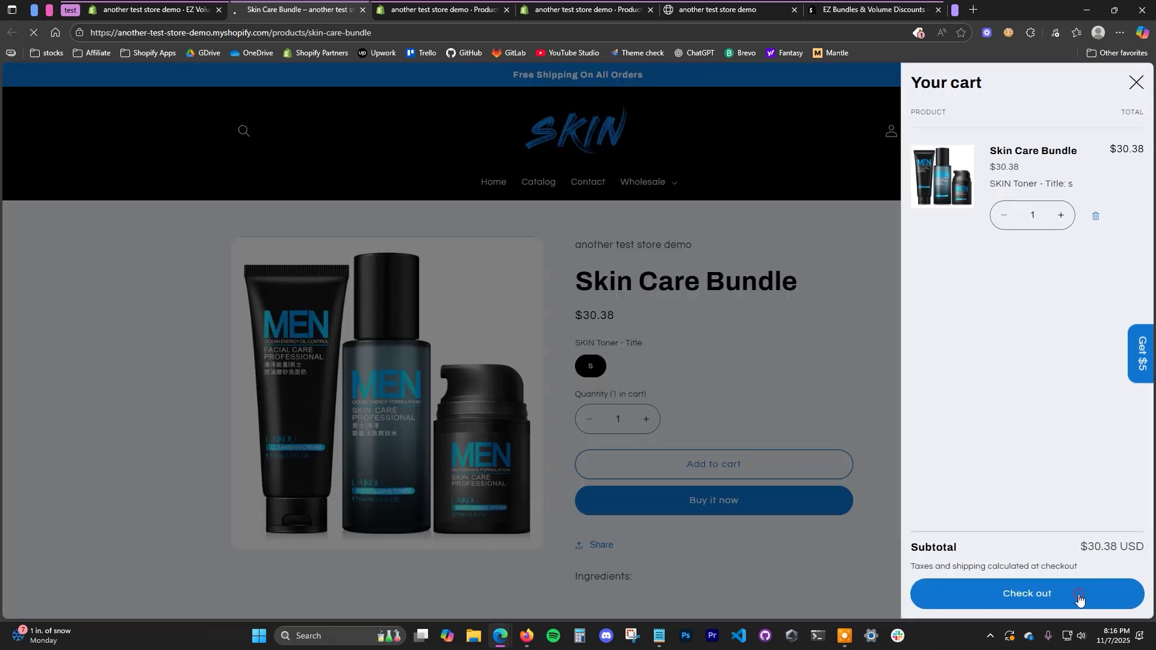
{"action": "left_click", "coordinate": [1078, 596]}
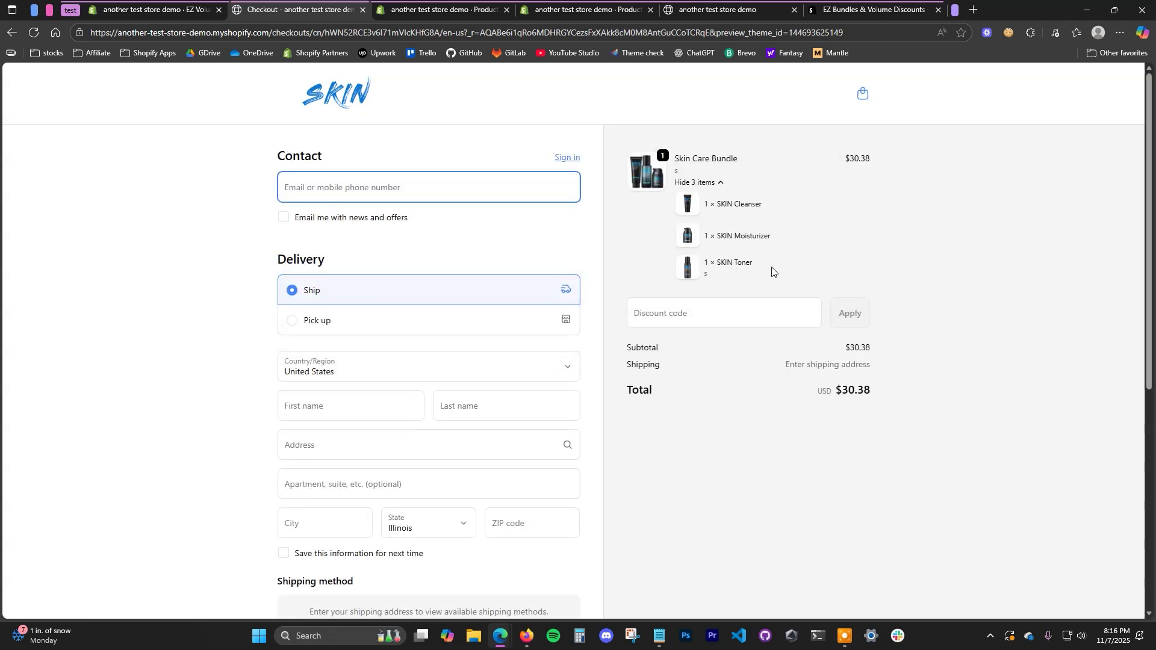
Step: Compare the three SKIN item lines in the checkout summary with the admin bundles list
{"action": "triple_click", "coordinate": [769, 267]}
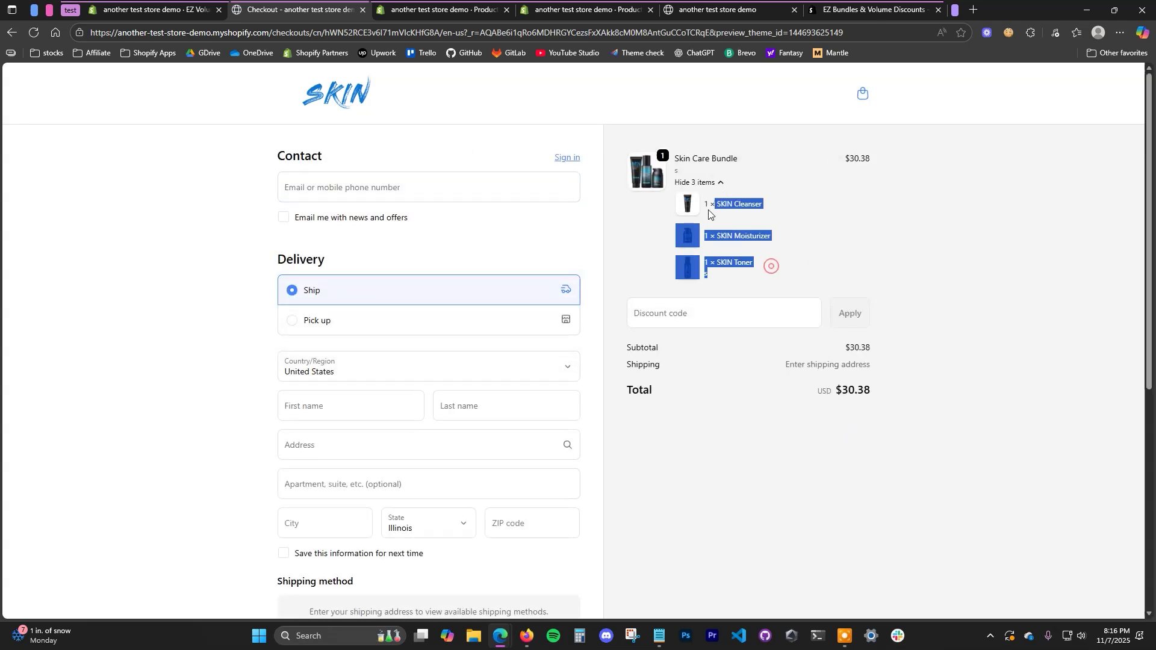
{"action": "left_click", "coordinate": [972, 296]}
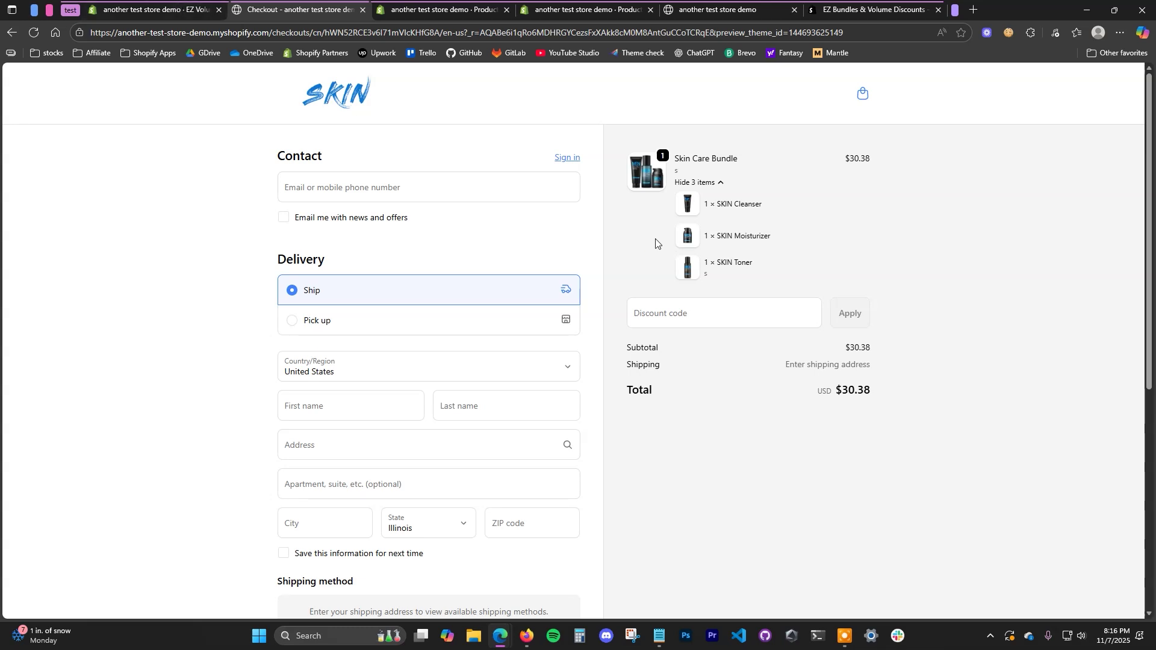
{"action": "left_click", "coordinate": [162, 10]}
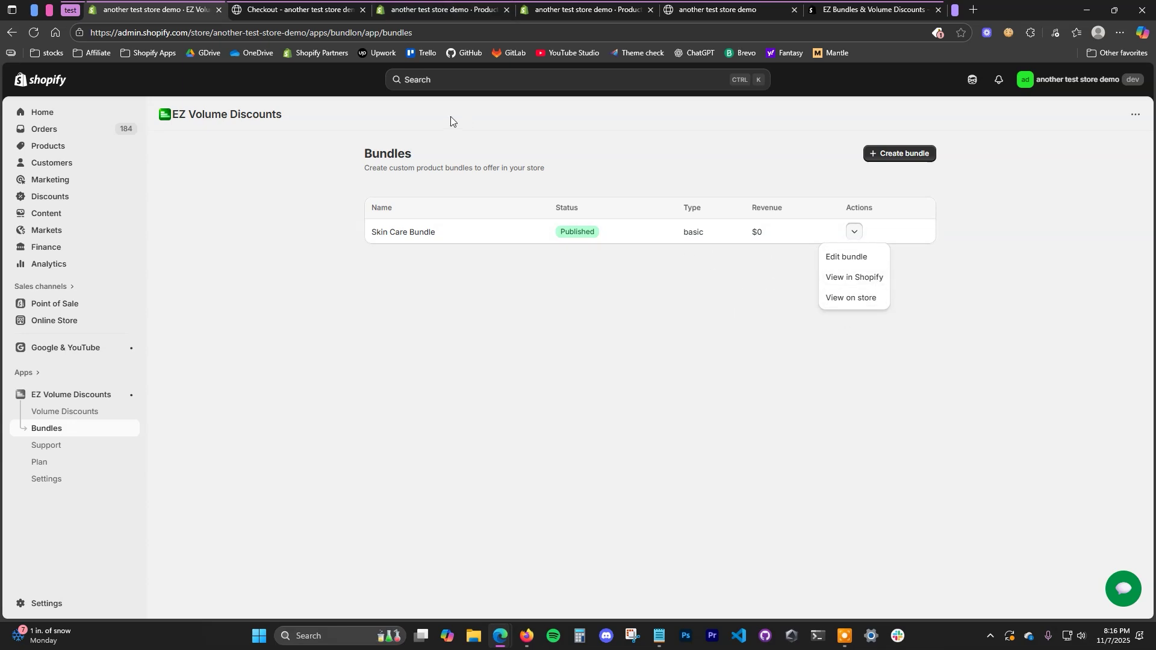
{"action": "left_click", "coordinate": [323, 8]}
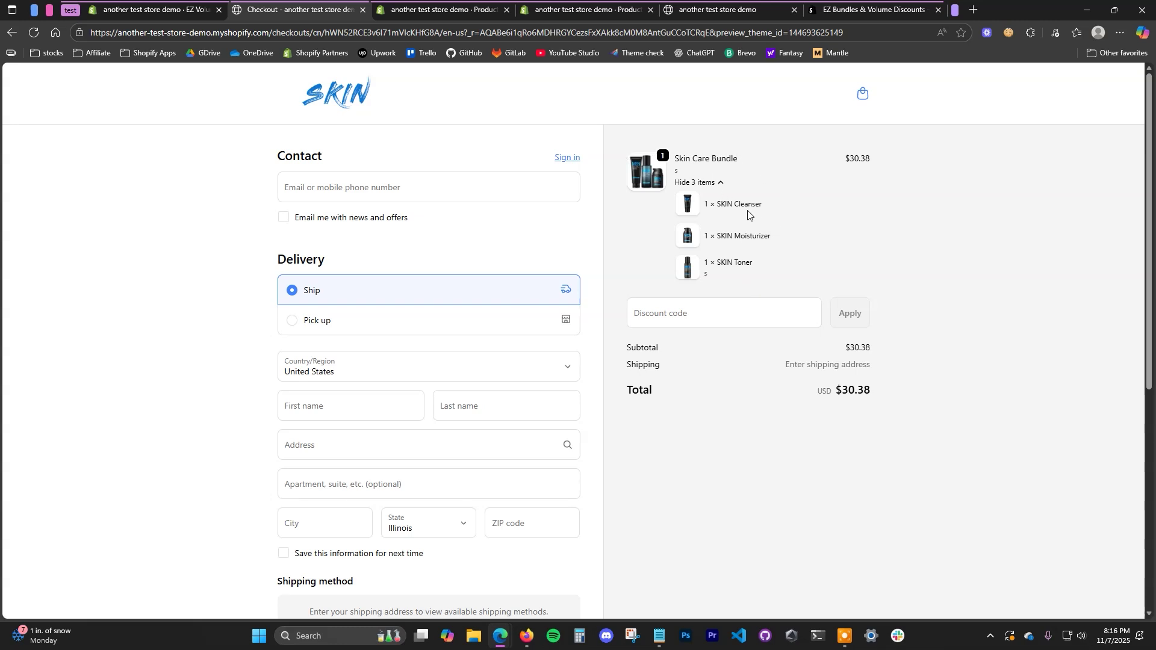
{"action": "left_click_drag", "start_coordinate": [734, 206], "coordinate": [754, 262]}
{"action": "left_click", "coordinate": [181, 8]}
{"action": "left_click", "coordinate": [862, 369]}
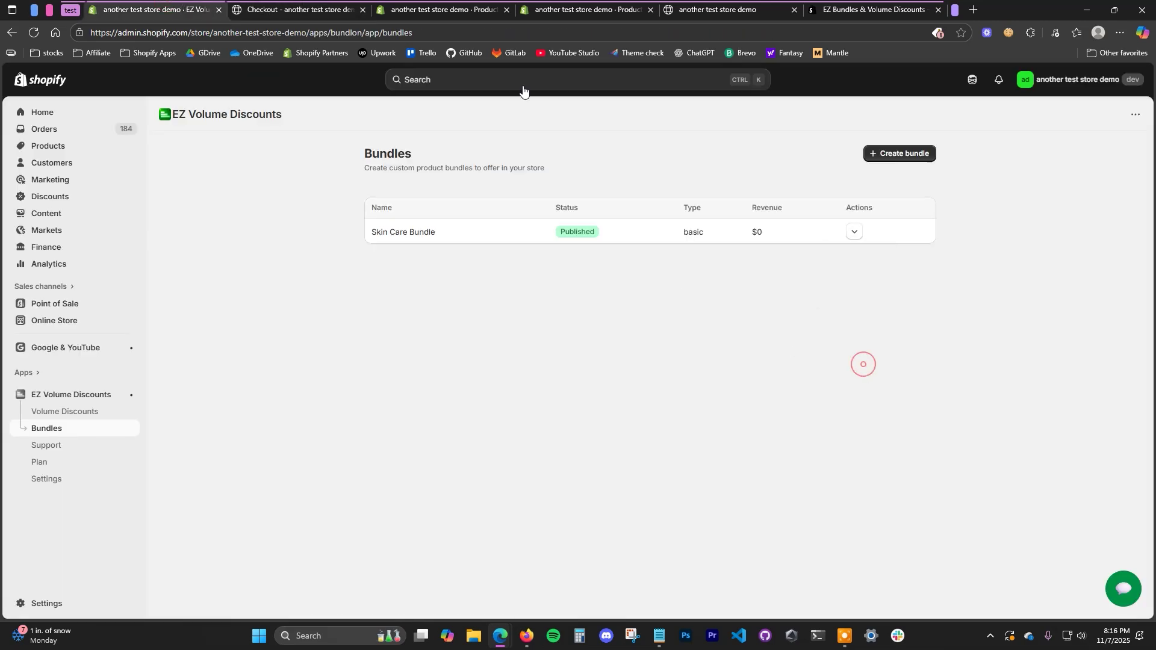
{"action": "left_click", "coordinate": [295, 9]}
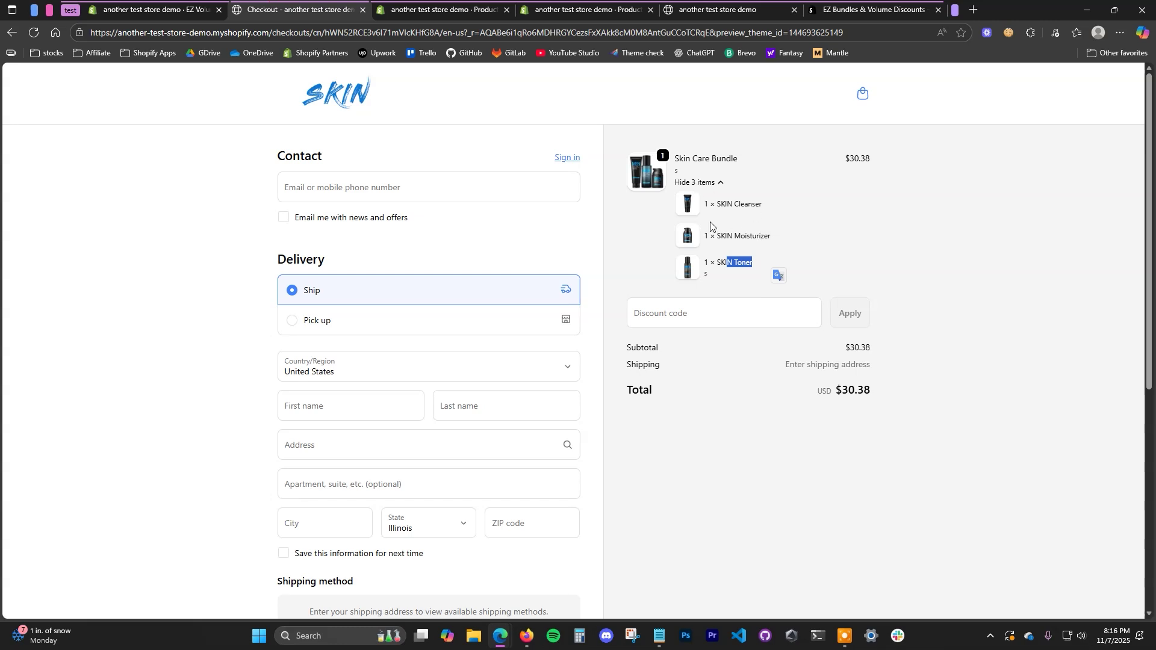
Step: Check SKIN stock in the admin Products list: Moisturizer 15, Toner 969, Cleanser 72
{"action": "left_click_drag", "start_coordinate": [733, 205], "coordinate": [709, 205]}
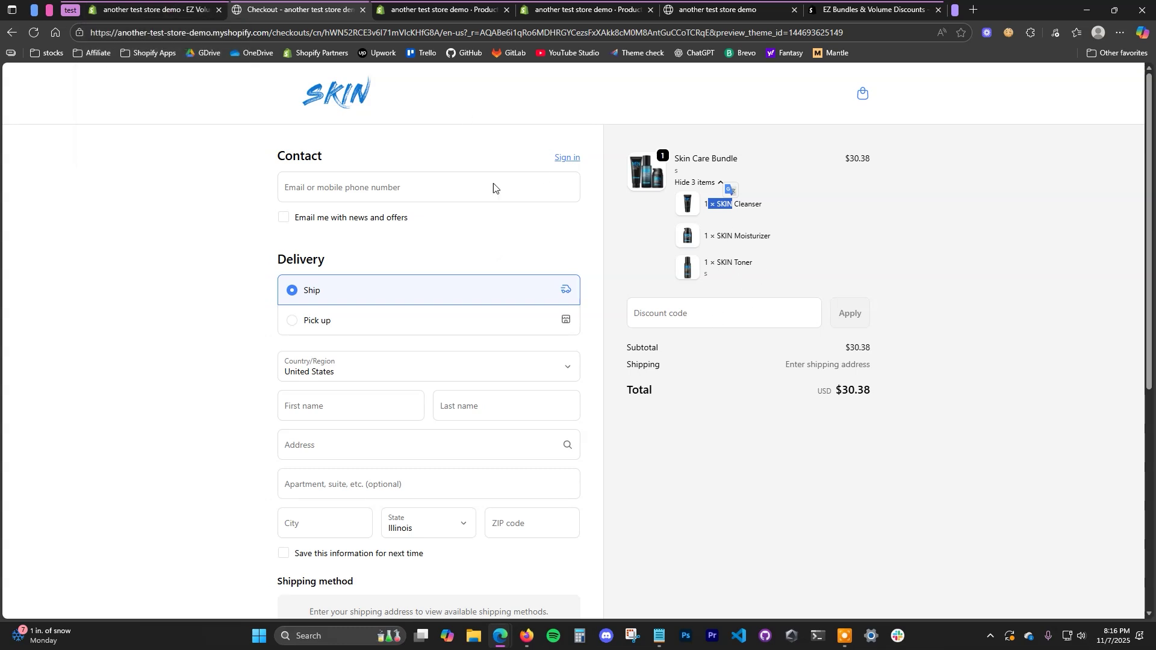
{"action": "left_click", "coordinate": [443, 10]}
{"action": "left_click", "coordinate": [651, 10]}
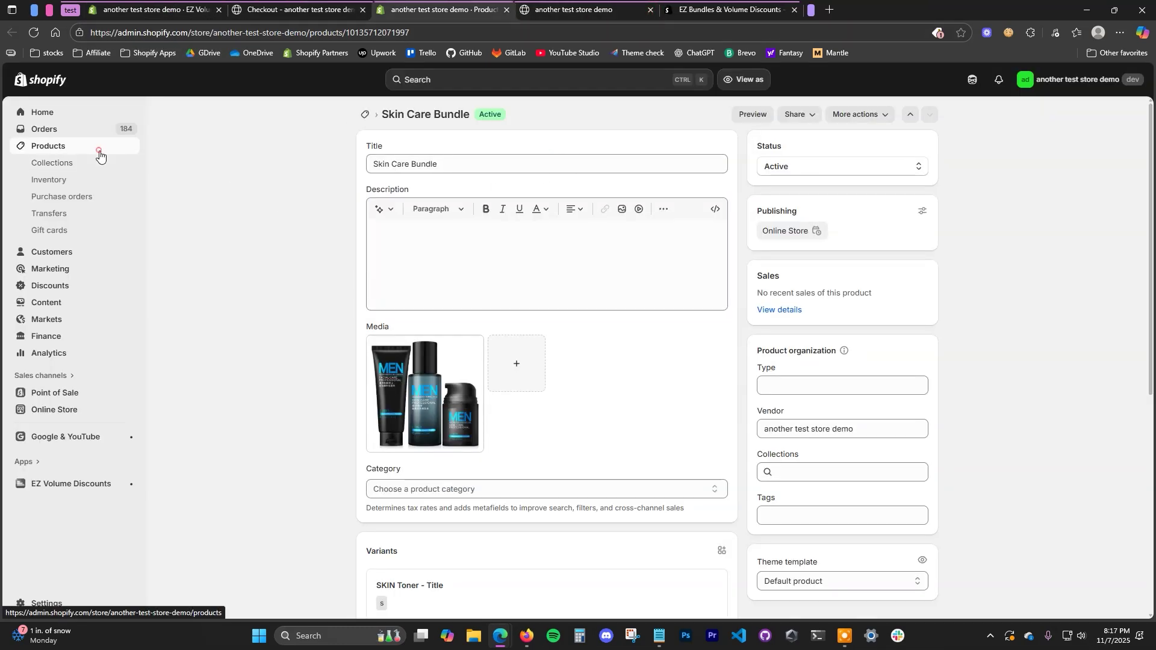
{"action": "scroll", "coordinate": [542, 445], "scroll_direction": "down", "scroll_amount": 15}
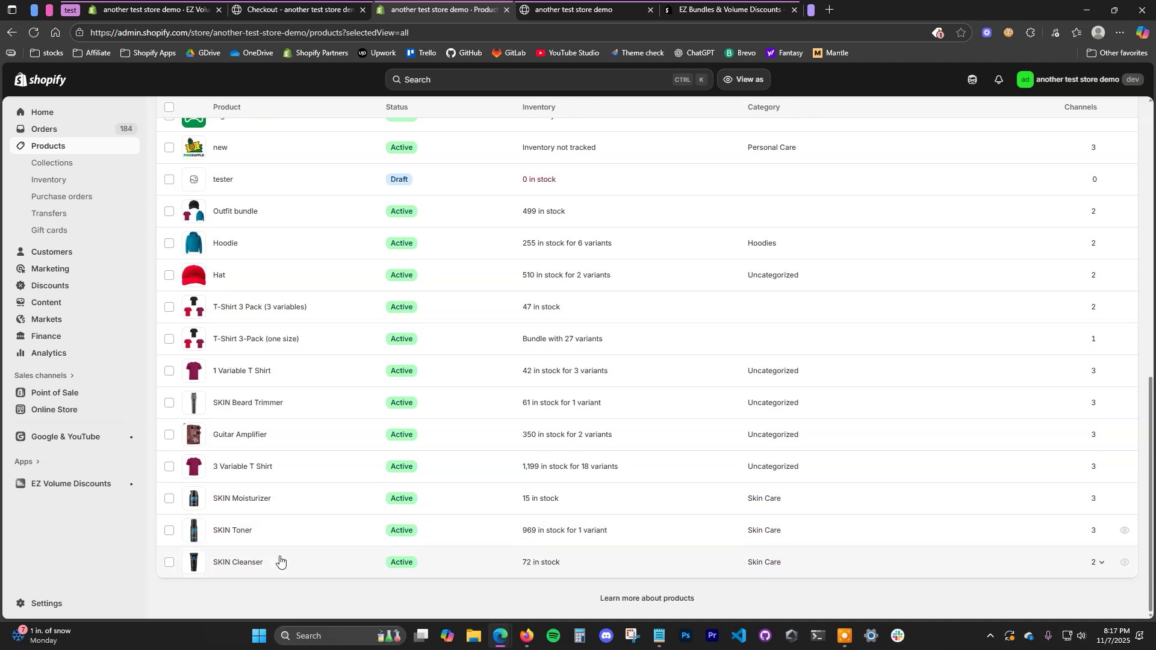
{"action": "left_click", "coordinate": [326, 9]}
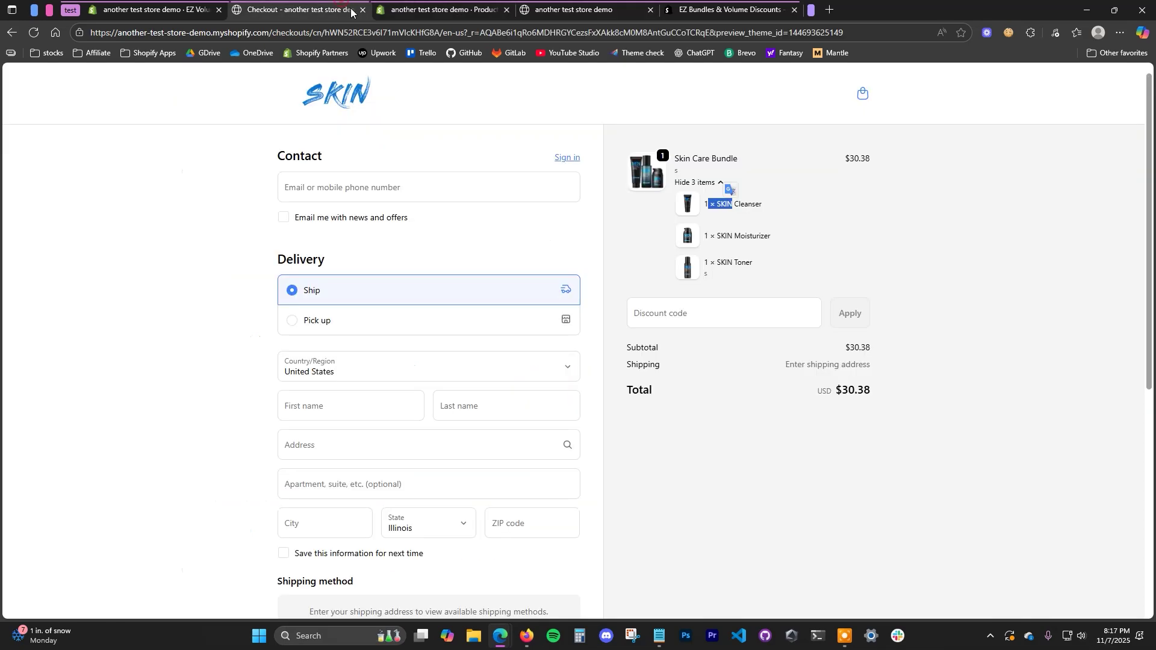
{"action": "left_click", "coordinate": [959, 512]}
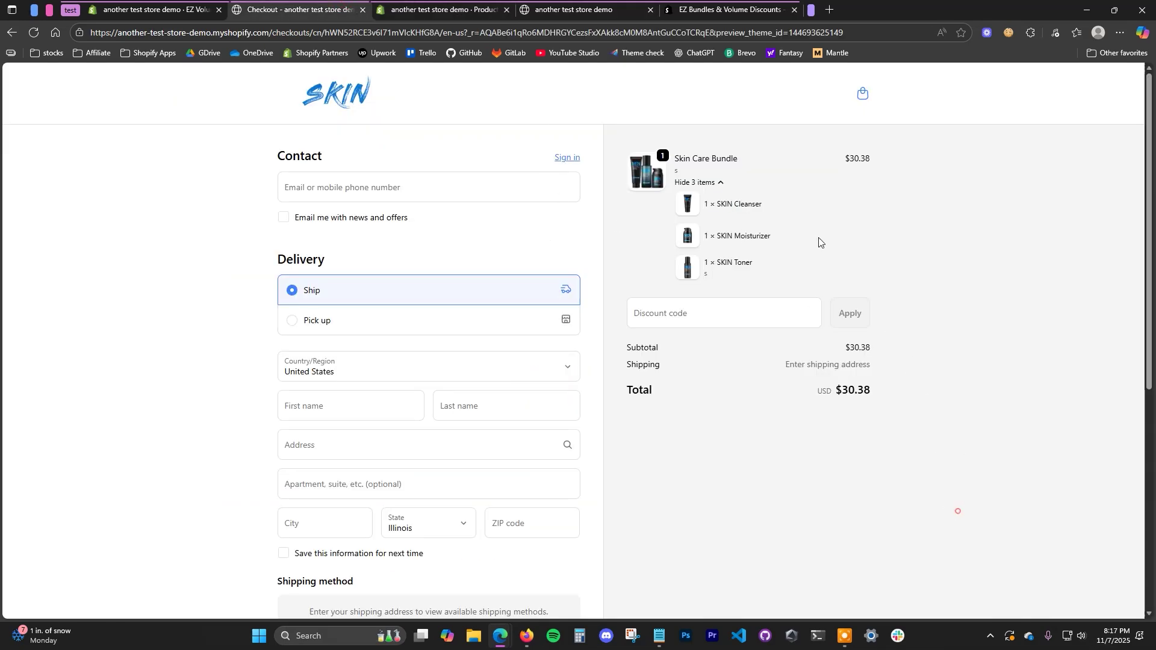
{"action": "left_click", "coordinate": [421, 3]}
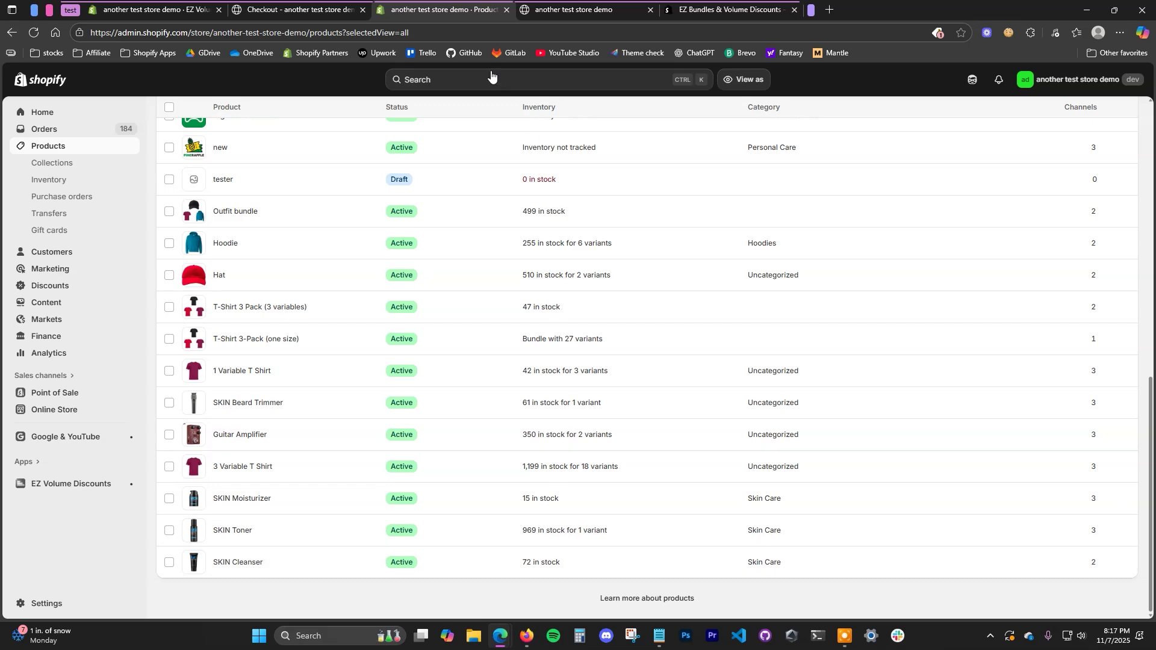
{"action": "left_click", "coordinate": [301, 8]}
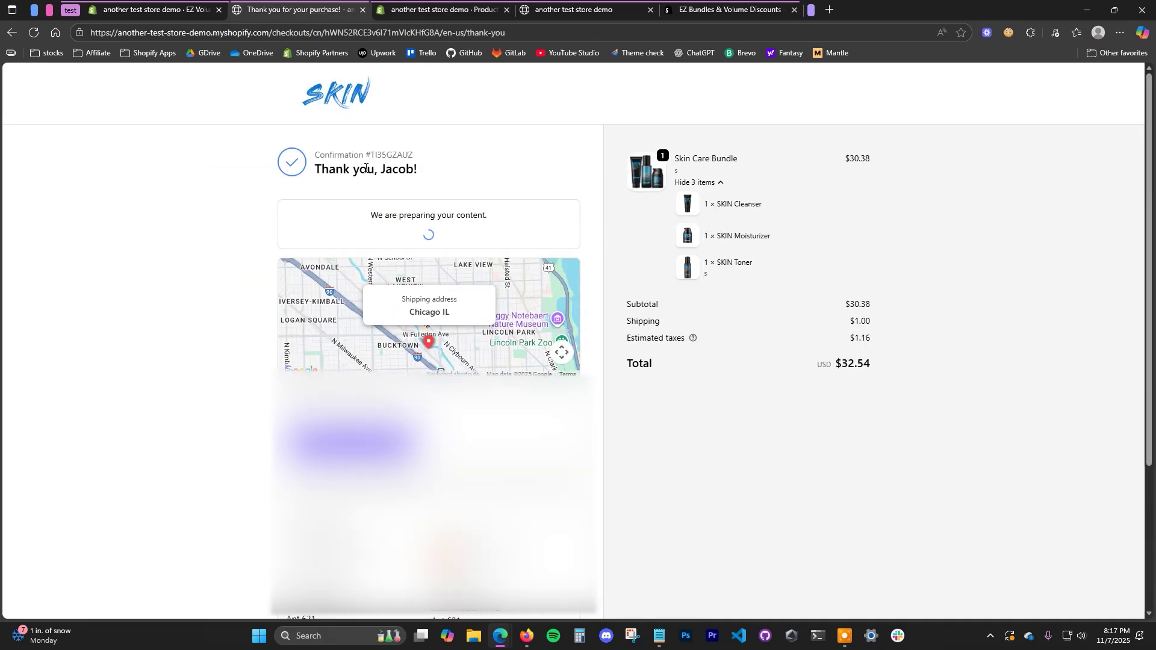
Step: Review the three bundle items on the $32.54 order confirmation, then return to admin Products
{"action": "left_click_drag", "start_coordinate": [765, 267], "coordinate": [694, 204]}
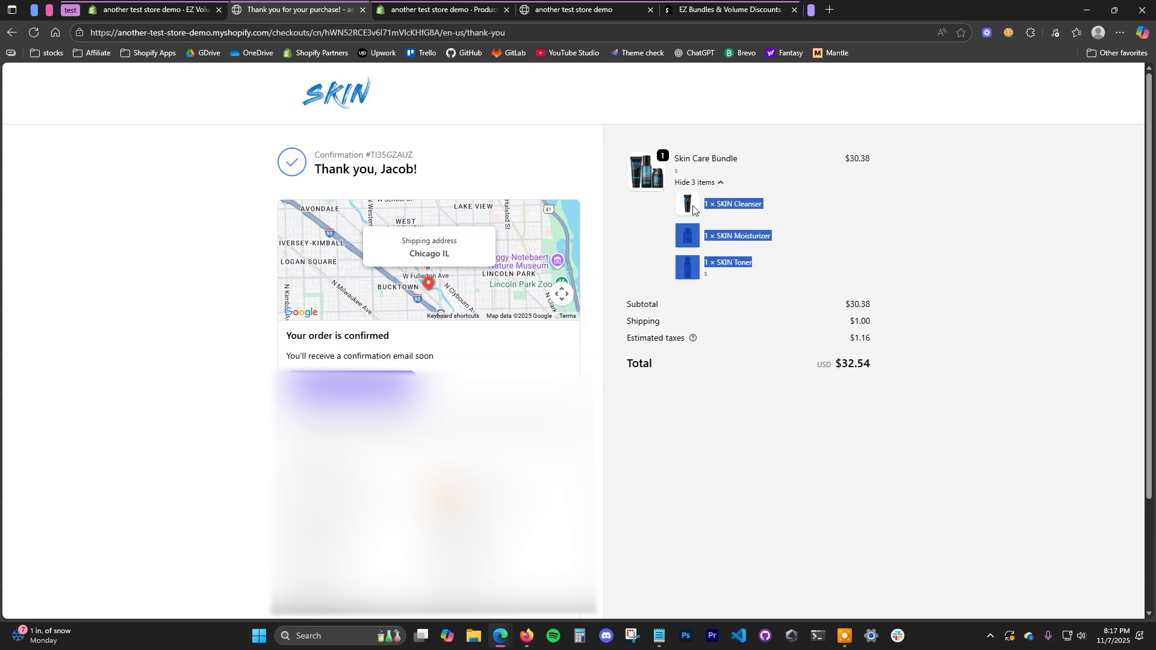
{"action": "left_click", "coordinate": [966, 362]}
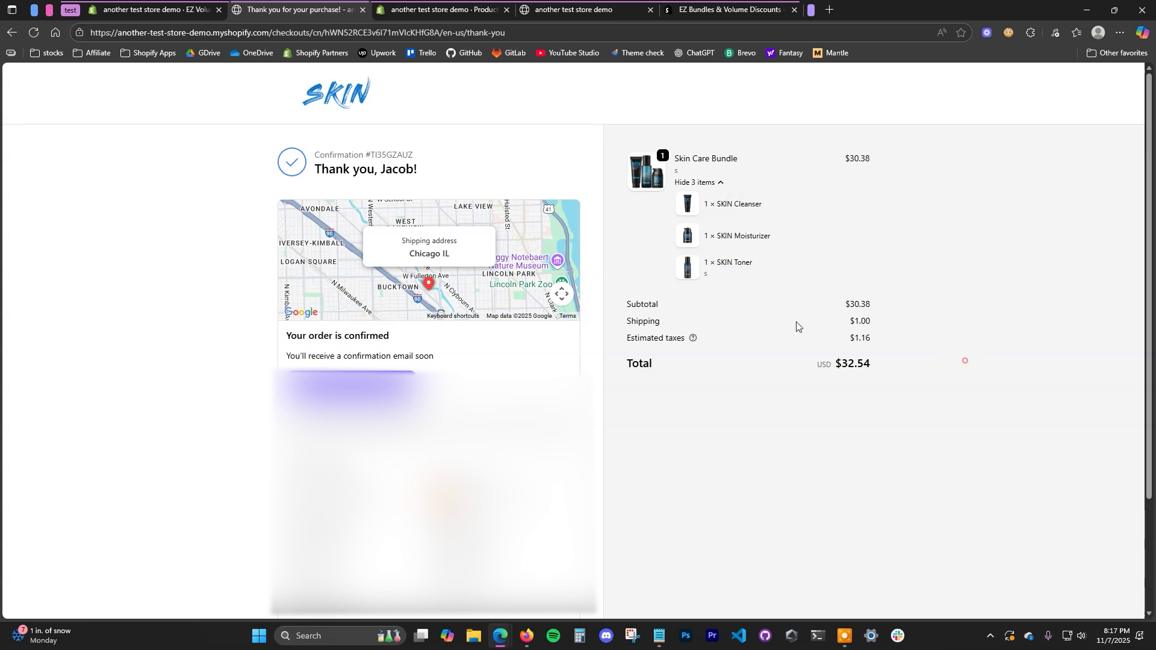
{"action": "left_click", "coordinate": [430, 9]}
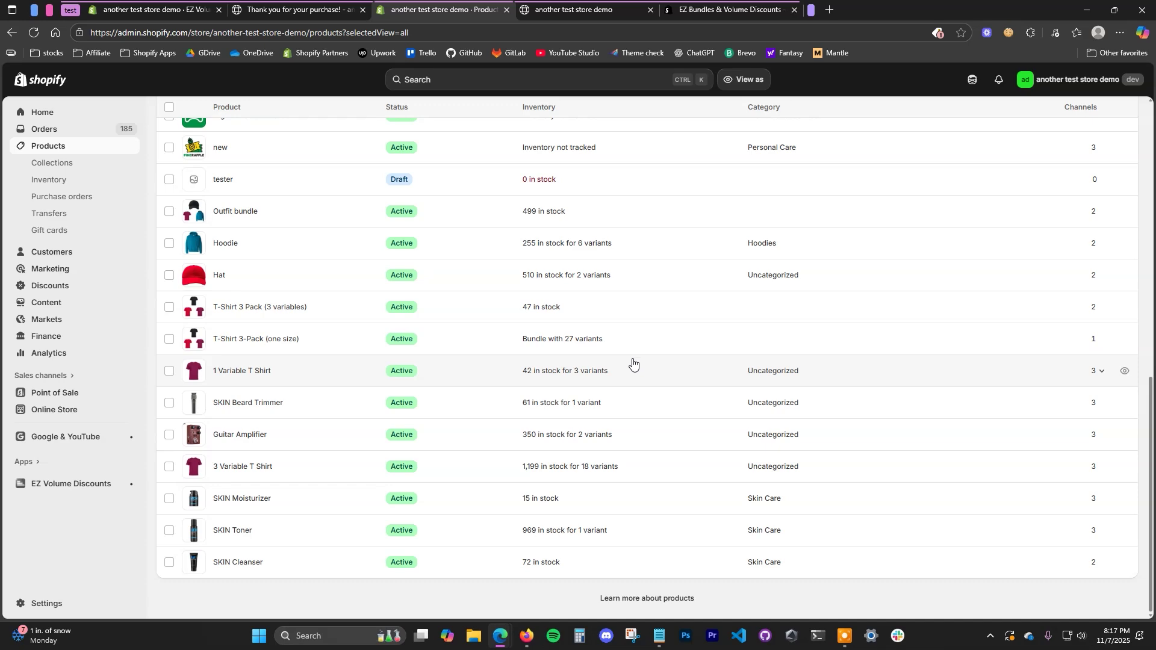
Step: Reload the admin products list to review updated stock, and briefly check the storefront
{"action": "left_click", "coordinate": [33, 35]}
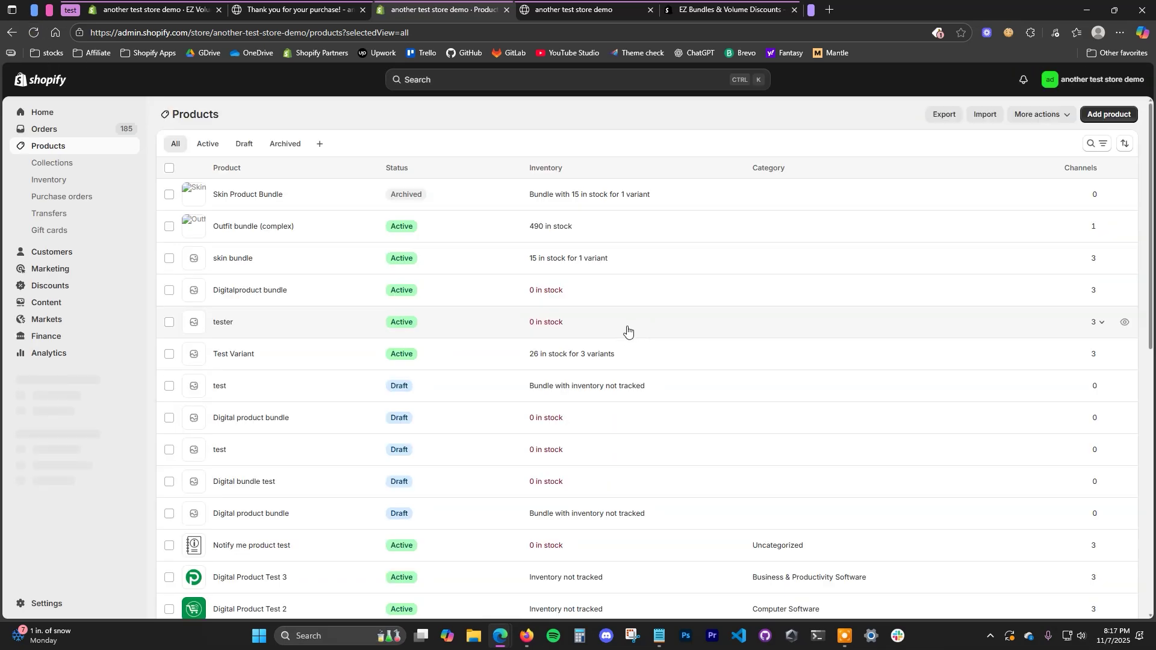
{"action": "scroll", "coordinate": [655, 352], "scroll_direction": "down", "scroll_amount": 8}
{"action": "scroll", "coordinate": [671, 364], "scroll_direction": "down", "scroll_amount": 2}
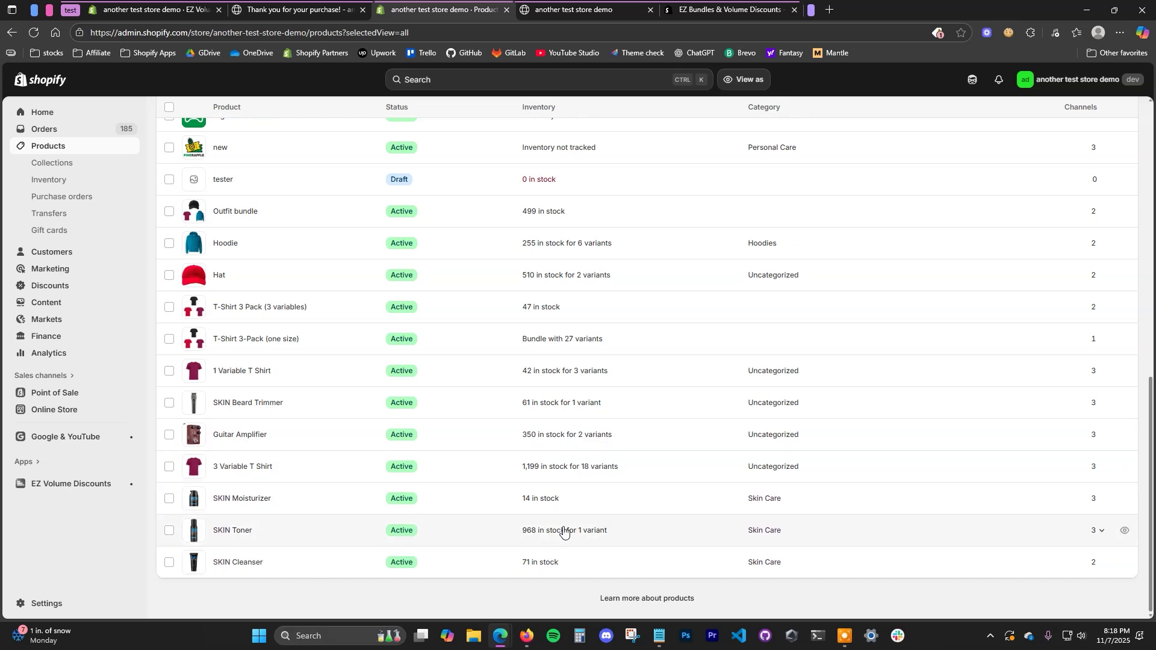
{"action": "scroll", "coordinate": [615, 539], "scroll_direction": "up", "scroll_amount": 15}
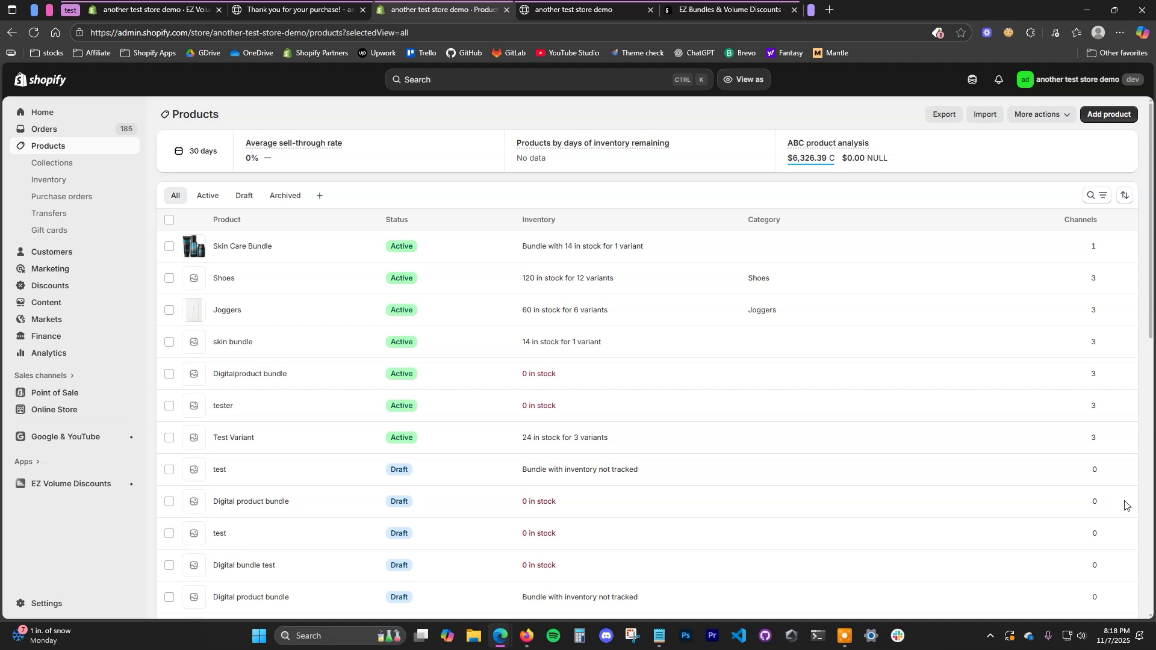
{"action": "scroll", "coordinate": [712, 488], "scroll_direction": "down", "scroll_amount": 15}
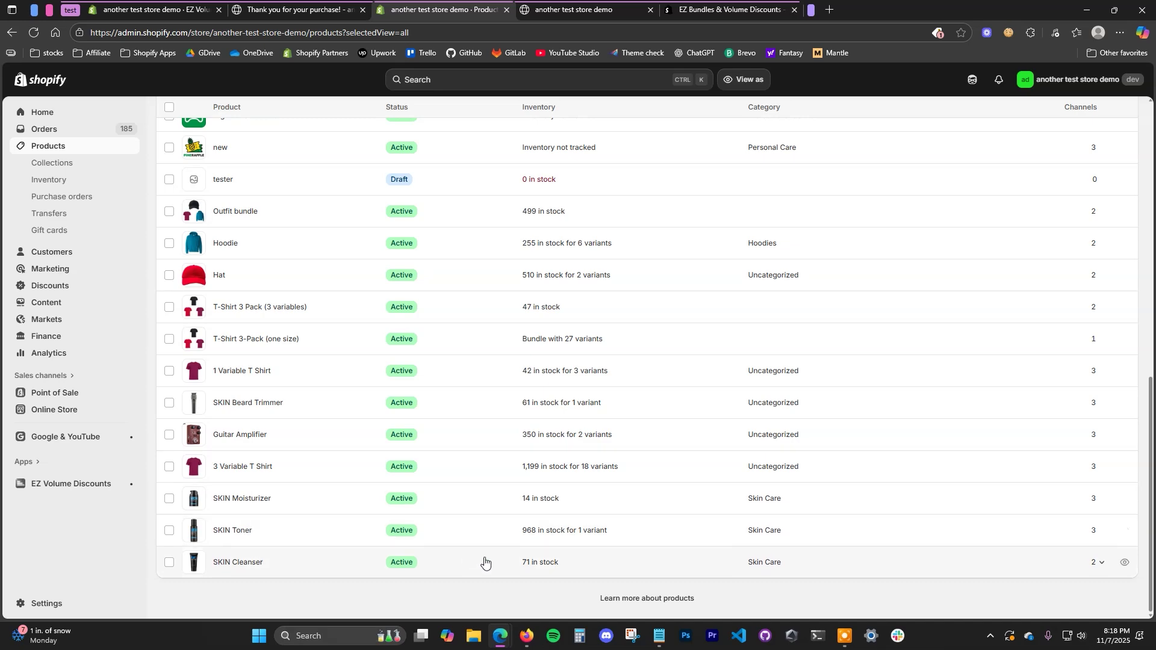
{"action": "scroll", "coordinate": [485, 563], "scroll_direction": "up", "scroll_amount": 15}
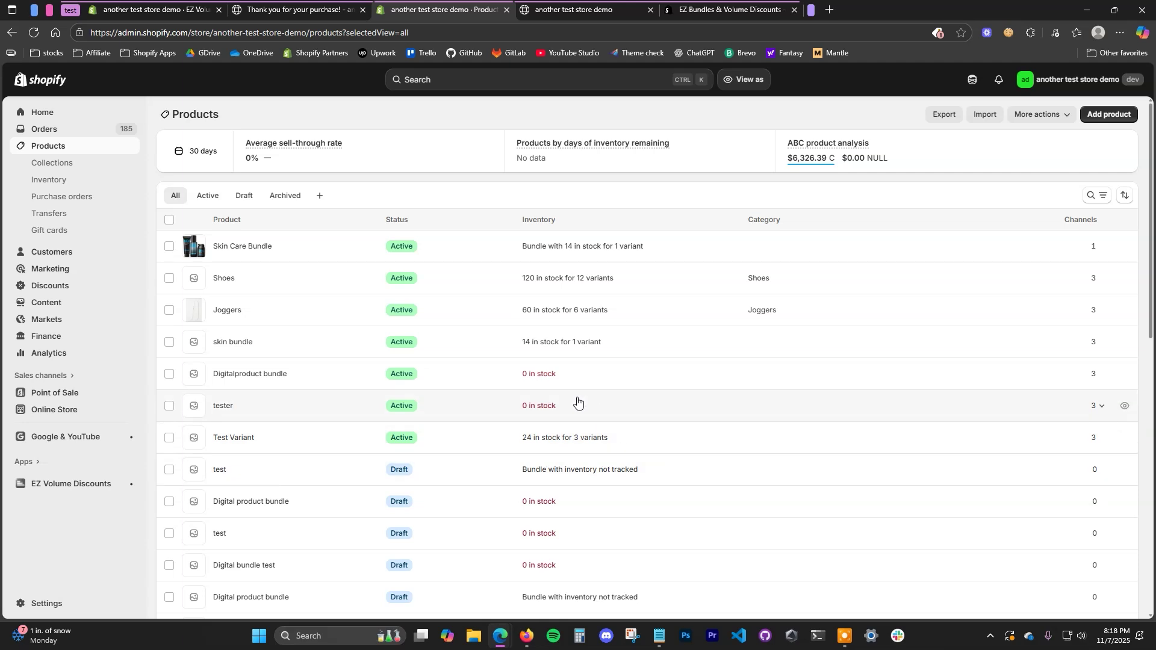
{"action": "left_click", "coordinate": [564, 9]}
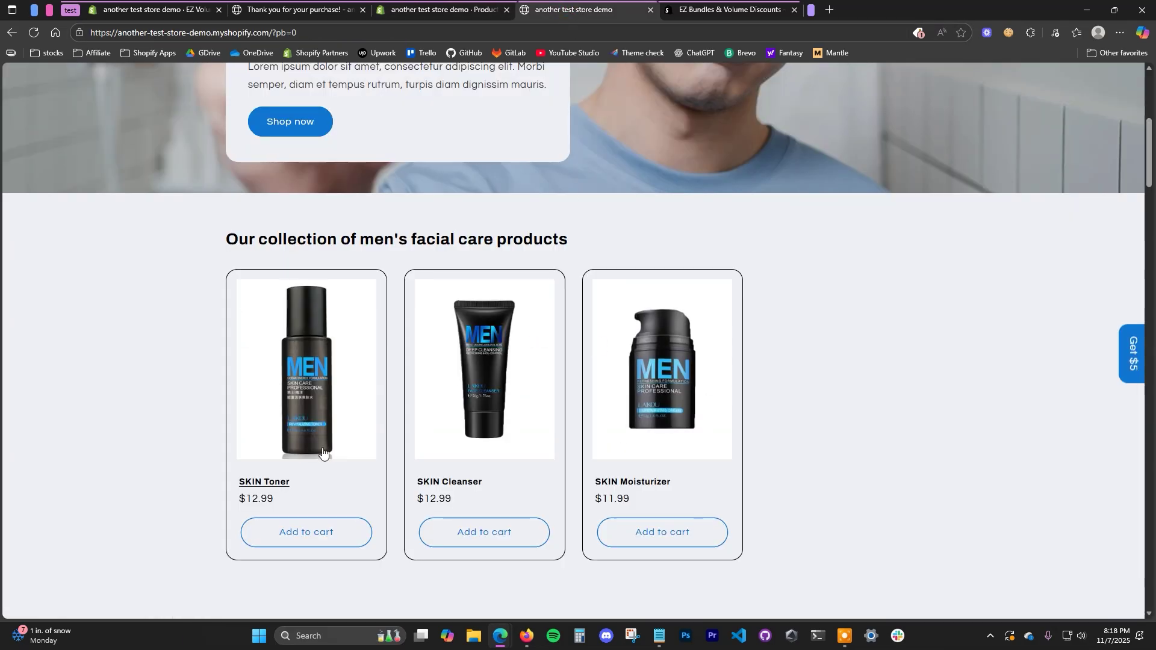
{"action": "left_click", "coordinate": [426, 3]}
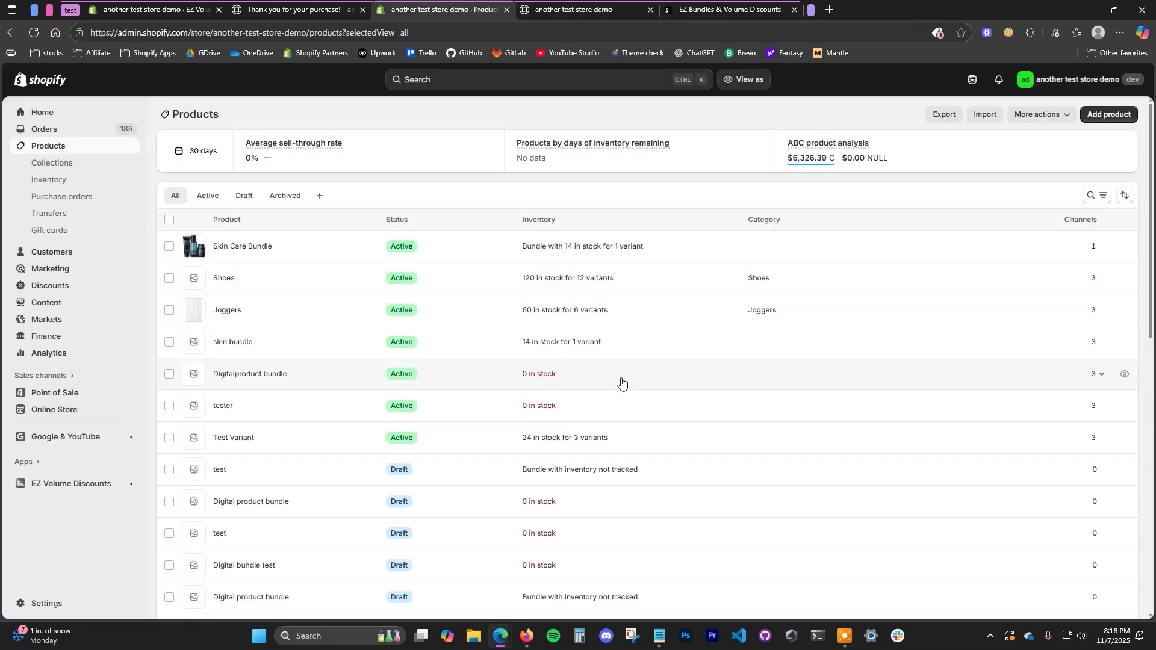
Step: Go to the EZ Volume Discounts bundles list, comparing it against the live storefront
{"action": "left_click", "coordinate": [194, 10]}
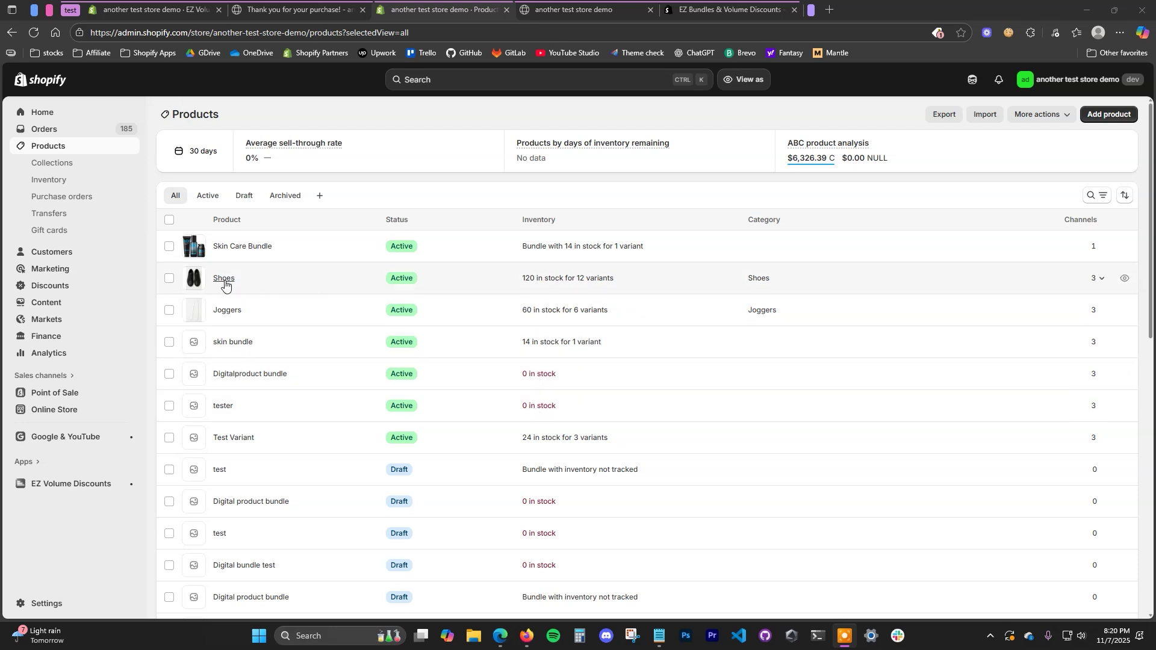
{"action": "scroll", "coordinate": [307, 328], "scroll_direction": "down", "scroll_amount": 7}
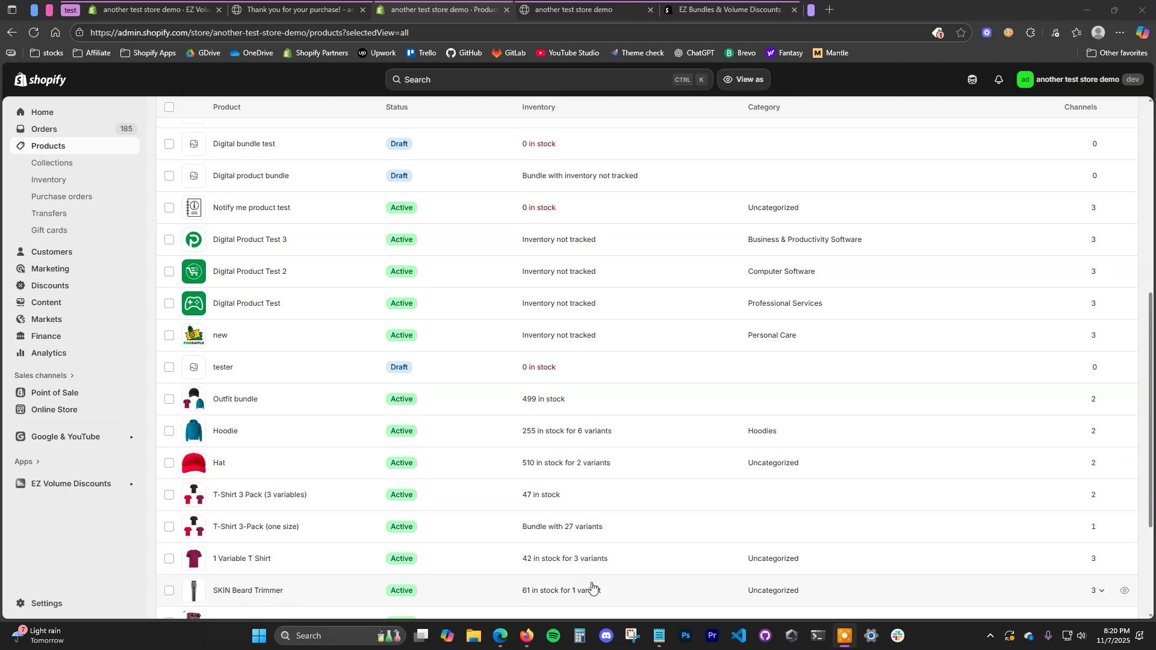
{"action": "left_click", "coordinate": [580, 12]}
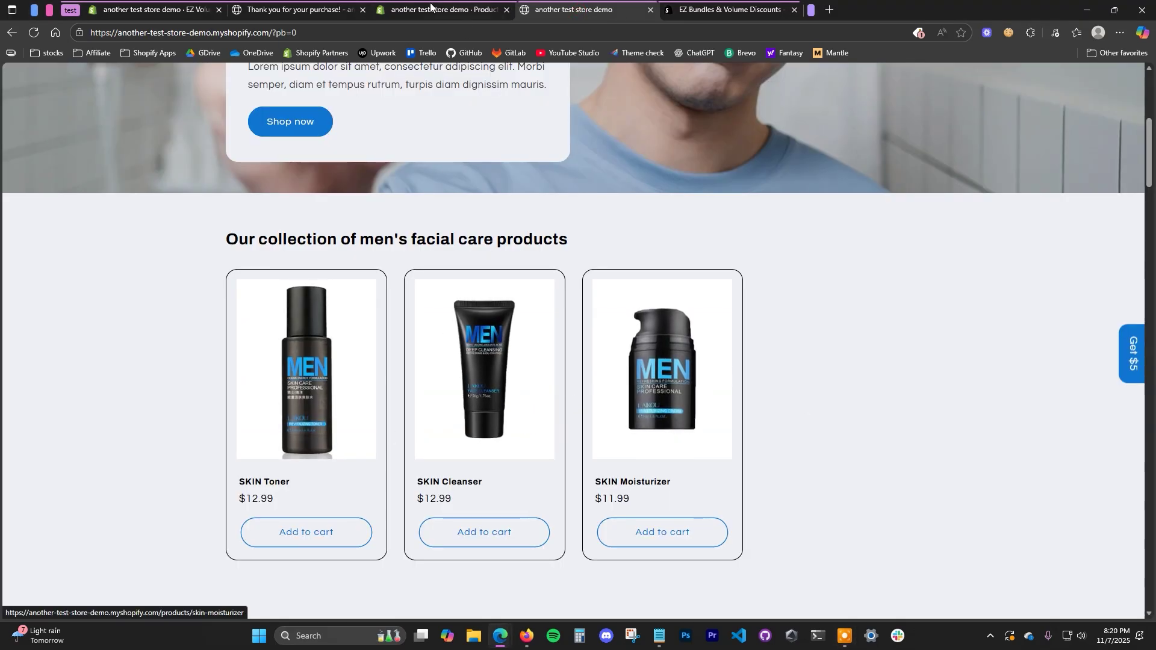
{"action": "left_click", "coordinate": [156, 10]}
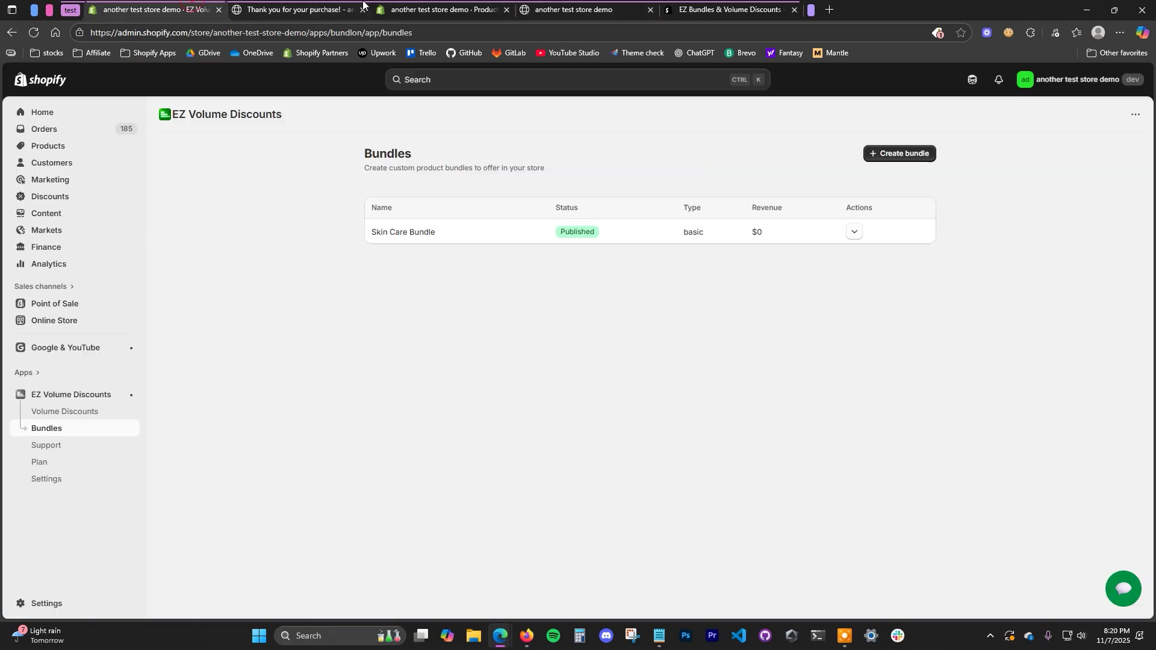
Step: Close the purchase confirmation tab and return to the EZ Volume Discounts bundles page
{"action": "left_click", "coordinate": [295, 10]}
{"action": "left_click", "coordinate": [439, 7]}
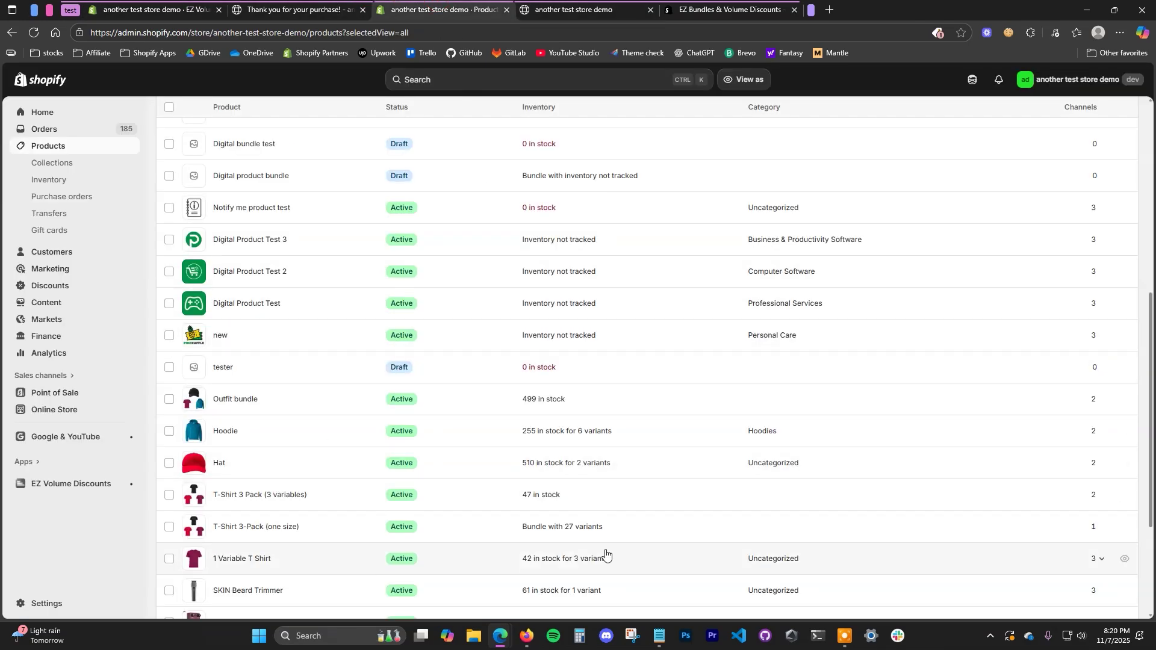
{"action": "left_click", "coordinate": [361, 11]}
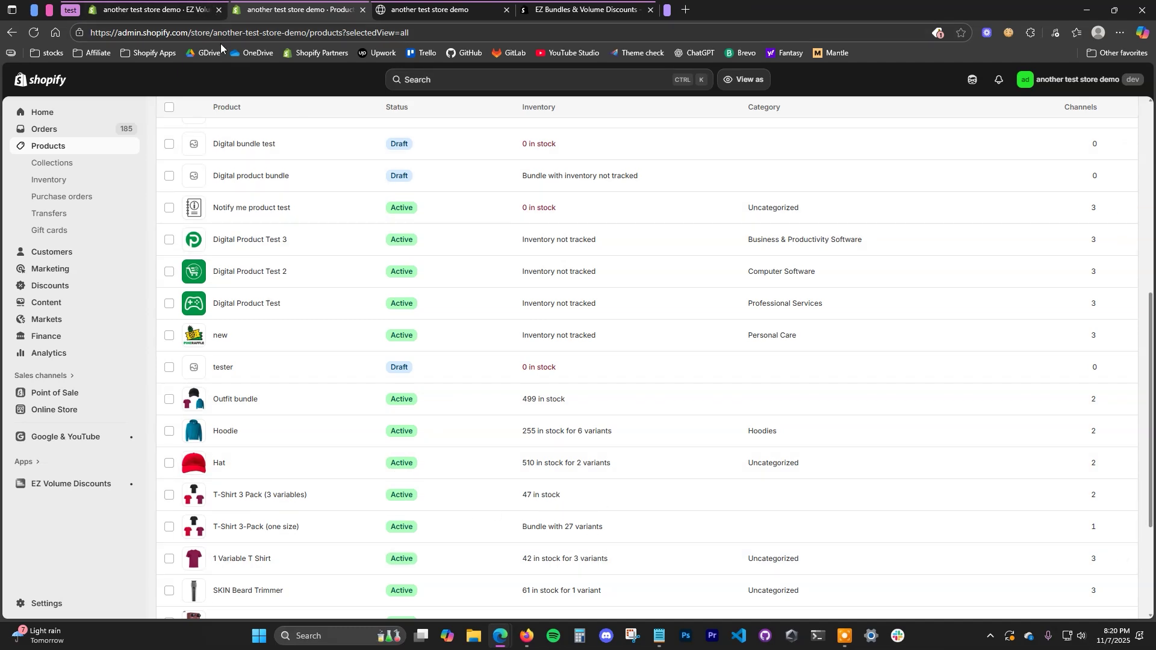
{"action": "left_click", "coordinate": [183, 13]}
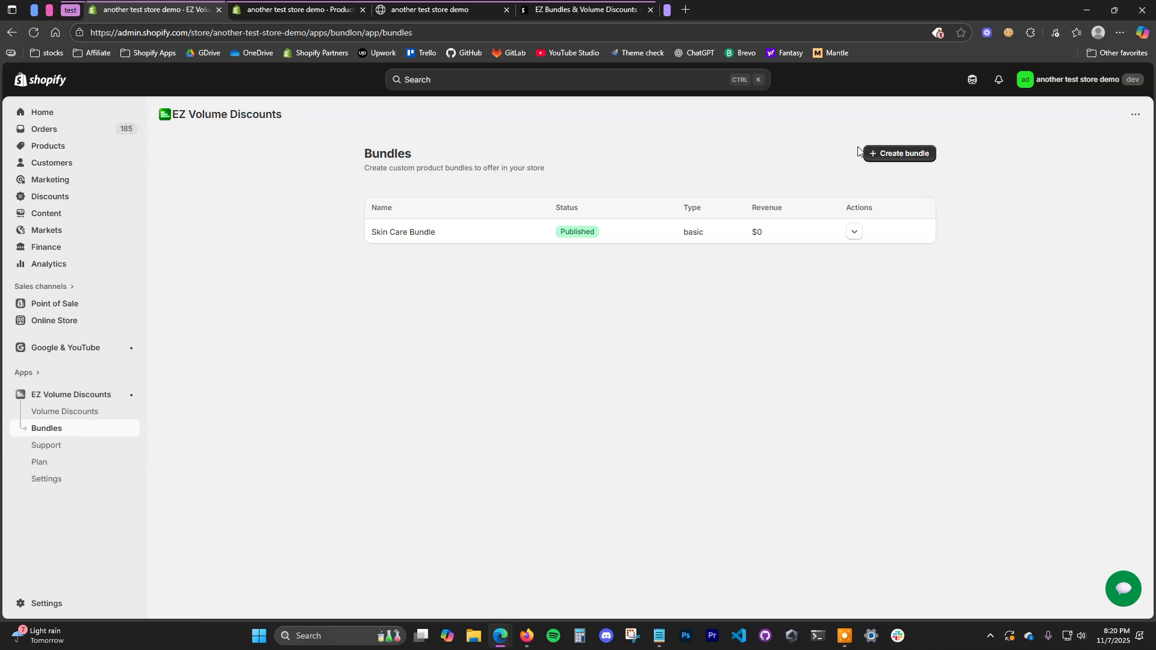
Step: Create a complex bundle titled 'Outfit Bundle' and add its block to the product theme
{"action": "left_click", "coordinate": [912, 155]}
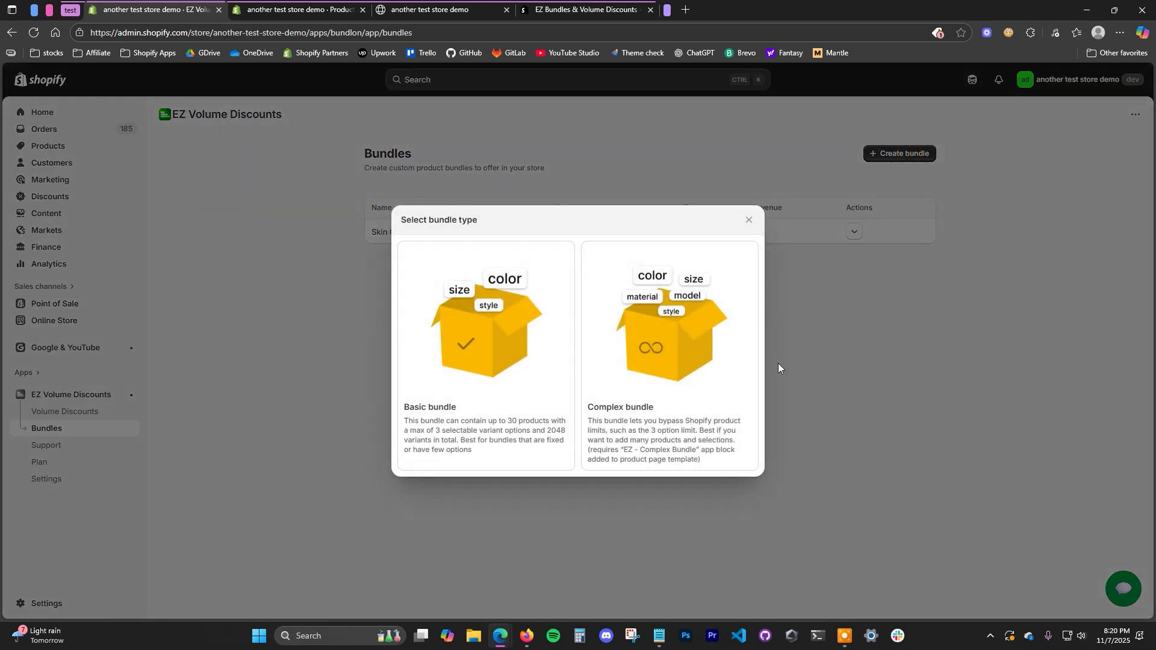
{"action": "left_click", "coordinate": [676, 385]}
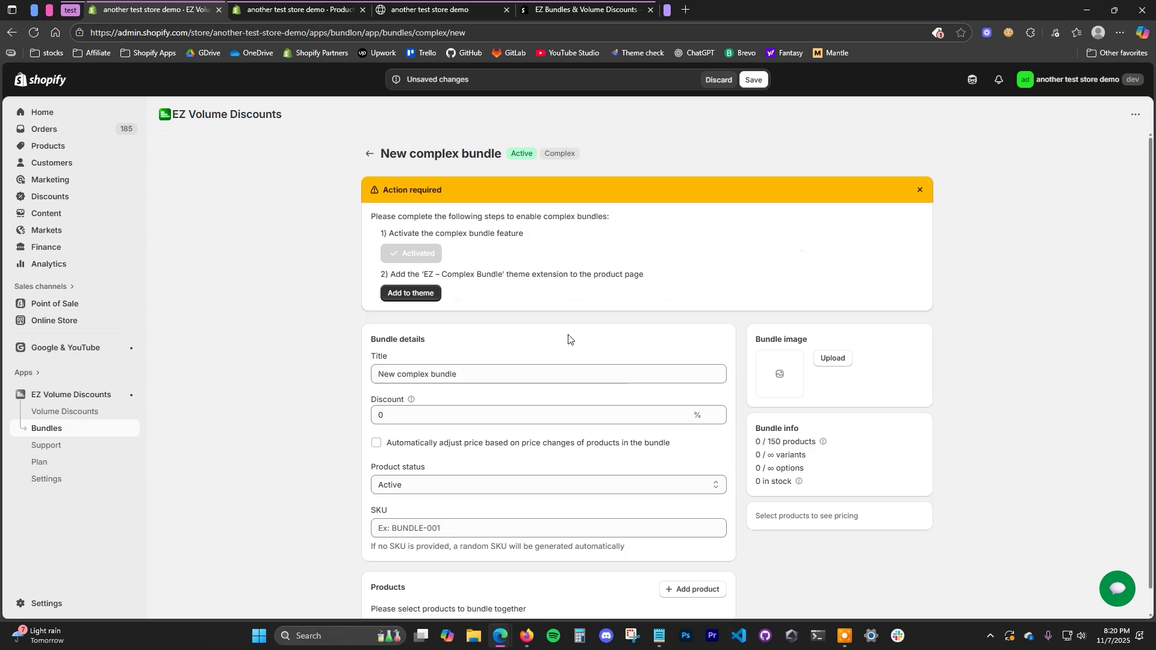
{"action": "left_click_drag", "start_coordinate": [472, 374], "coordinate": [349, 375]}
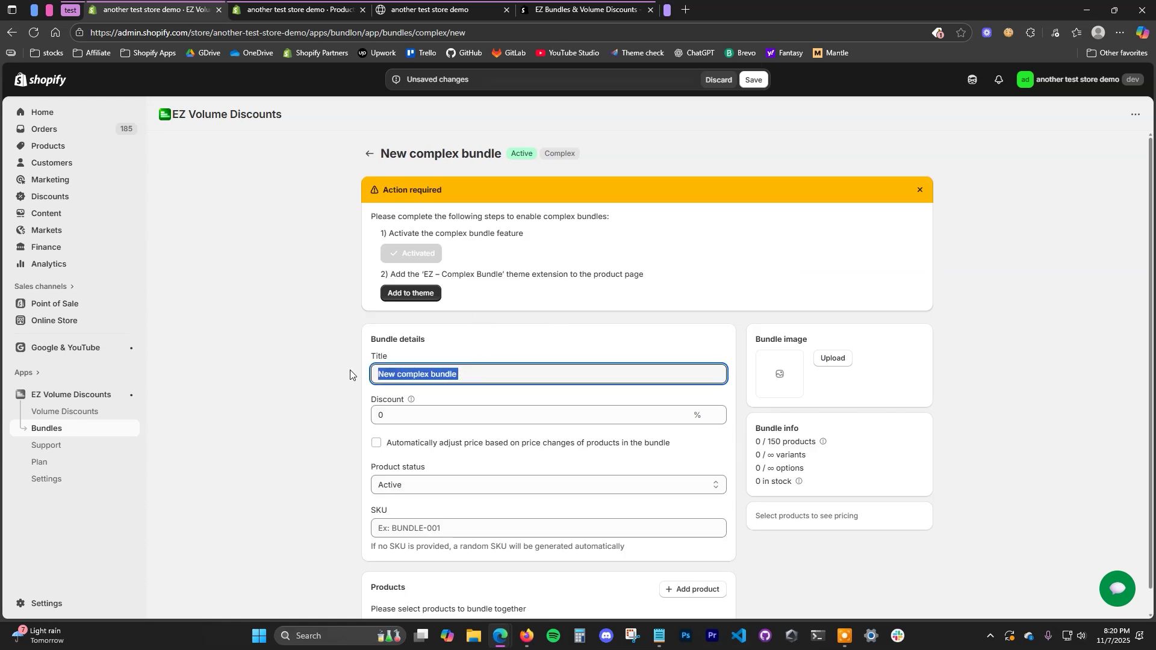
{"action": "type", "text": "Outfit Bundle"}
{"action": "left_click", "coordinate": [324, 351]}
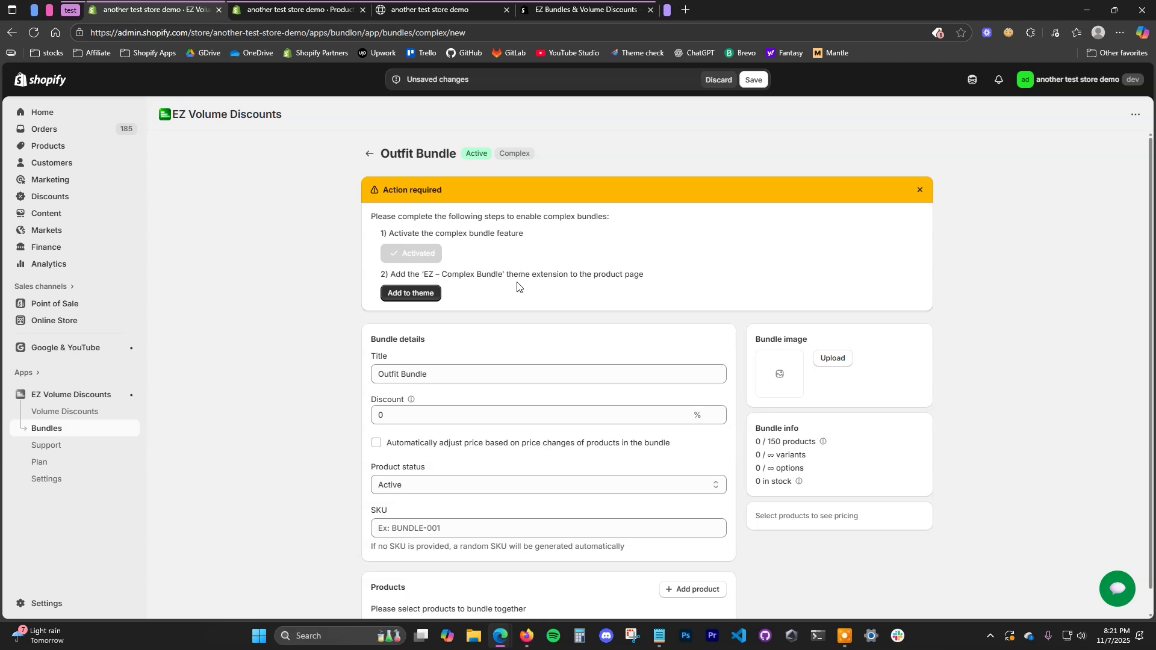
{"action": "left_click", "coordinate": [413, 293]}
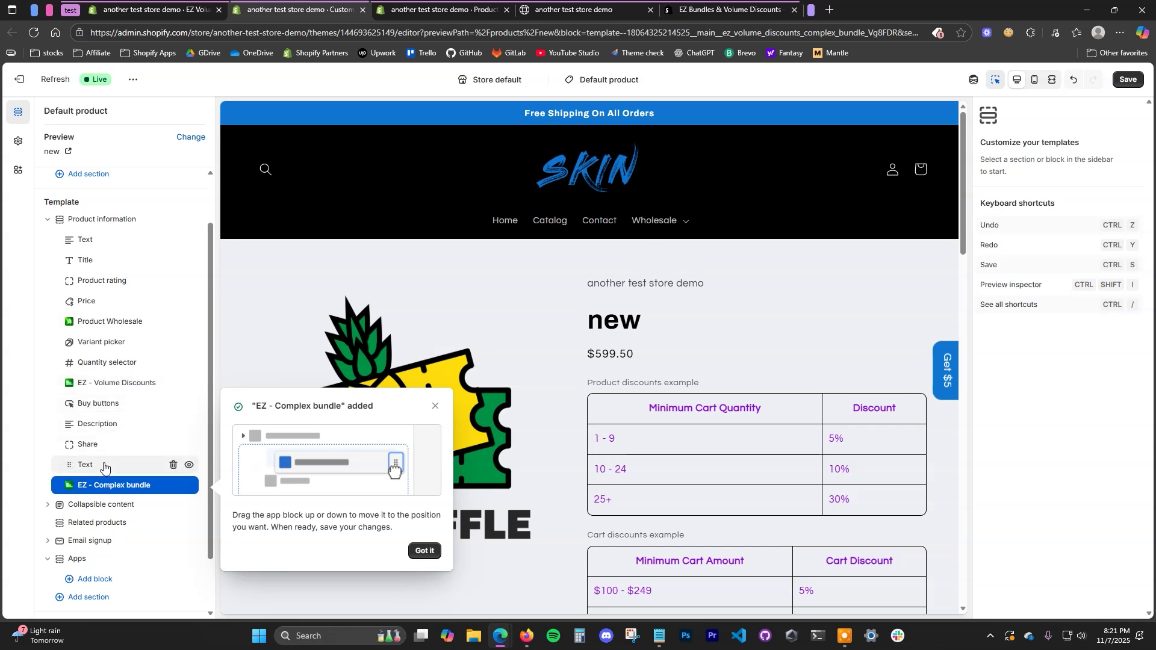
Step: Place the EZ - Complex bundle block right under Price and save the product template
{"action": "left_click_drag", "start_coordinate": [70, 491], "coordinate": [89, 319]}
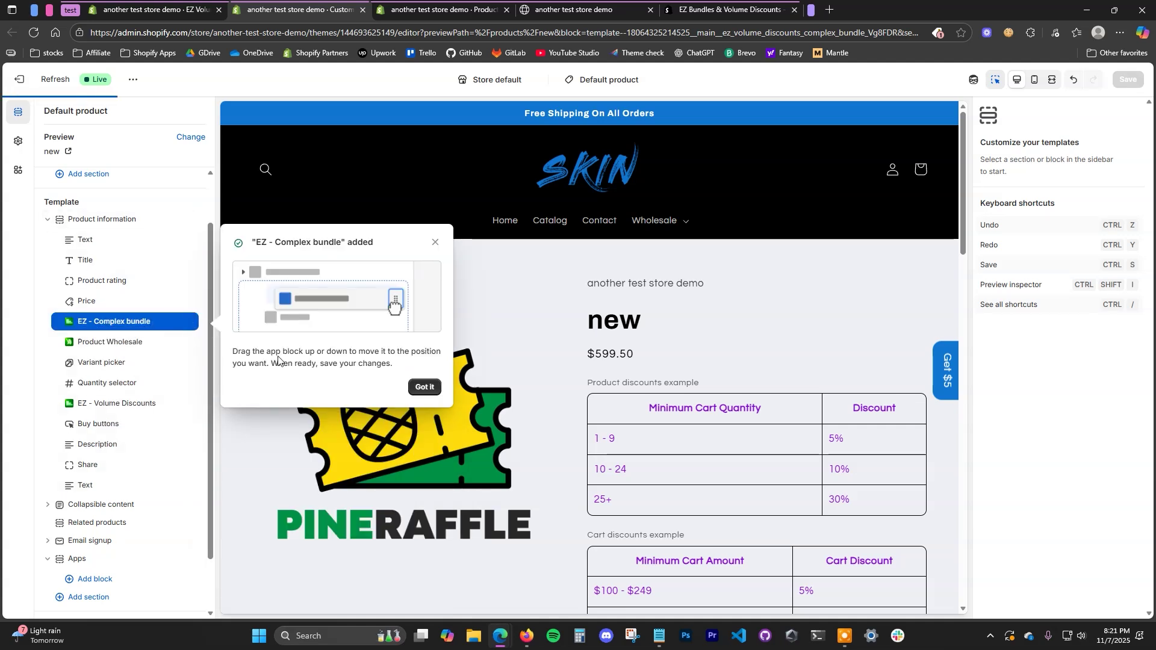
{"action": "left_click", "coordinate": [1128, 78]}
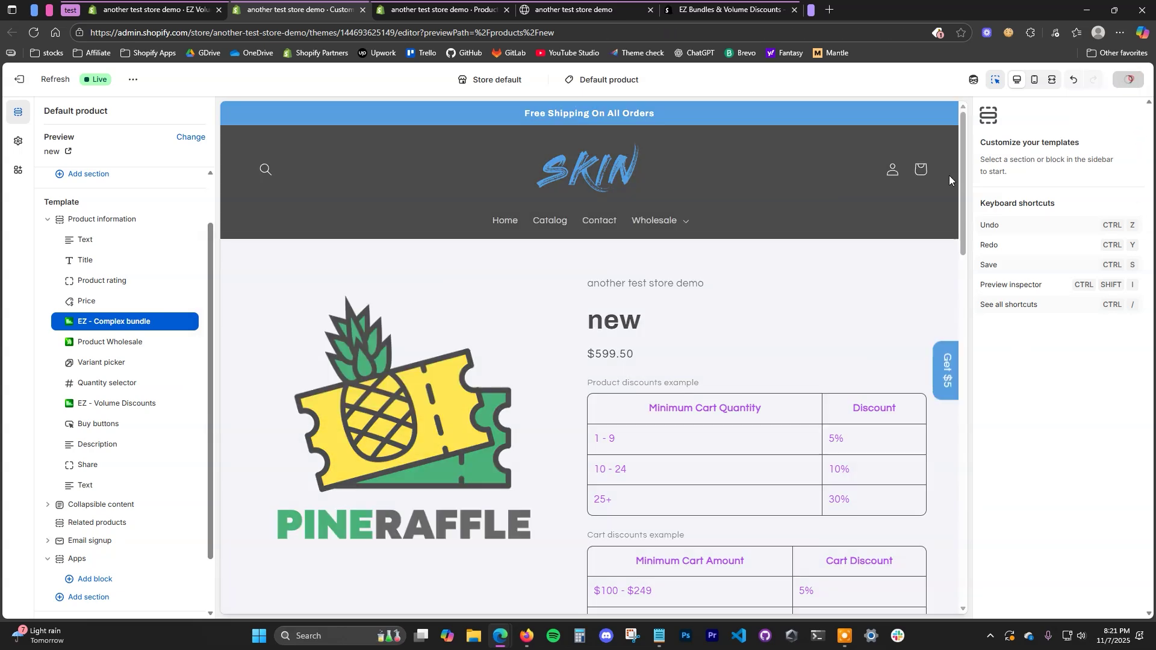
{"action": "left_click", "coordinate": [193, 8]}
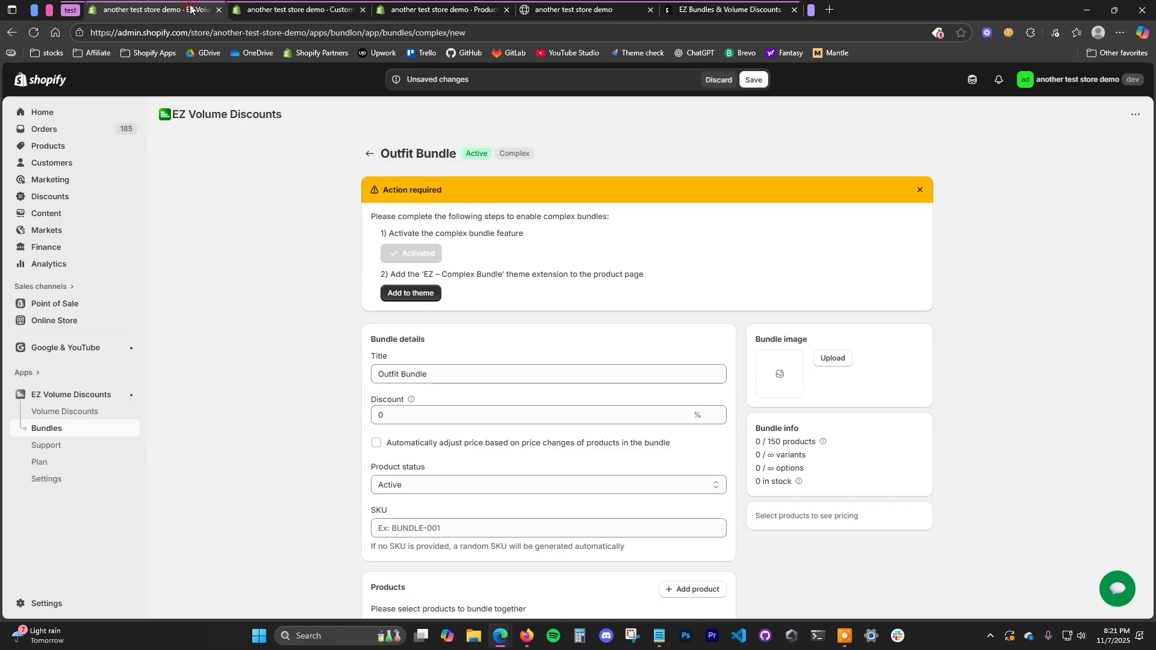
Step: Give the Outfit Bundle a 20% discount with 'Automatically adjust price' turned on
{"action": "left_click", "coordinate": [363, 9]}
{"action": "scroll", "coordinate": [635, 309], "scroll_direction": "down", "scroll_amount": 1}
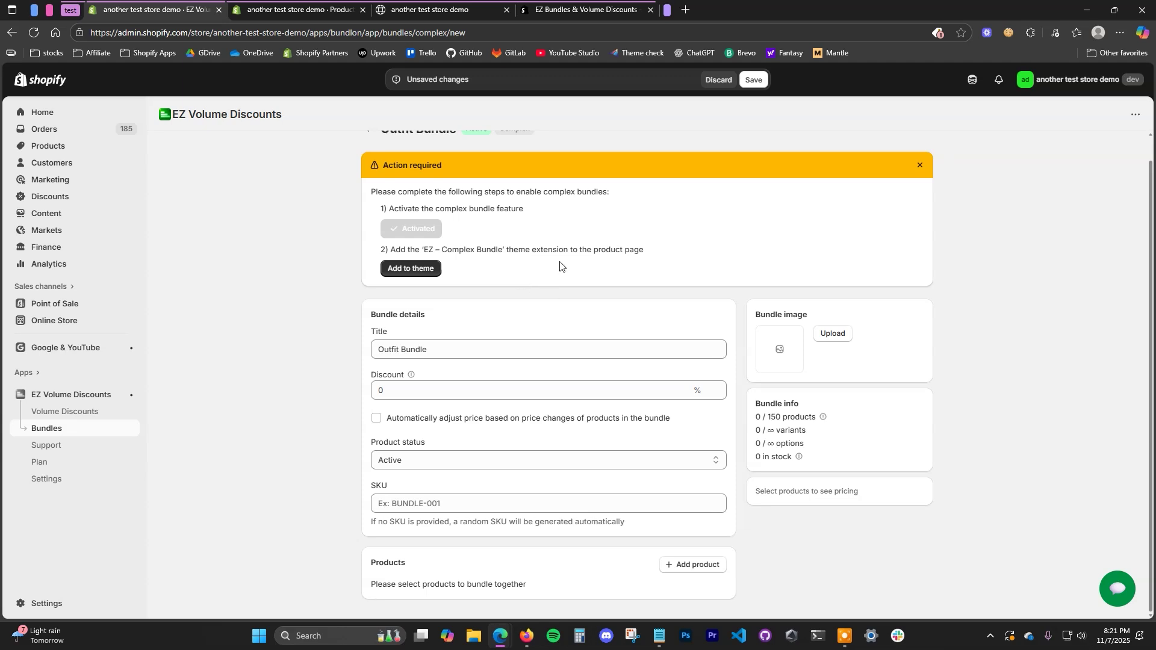
{"action": "left_click_drag", "start_coordinate": [406, 391], "coordinate": [375, 399]}
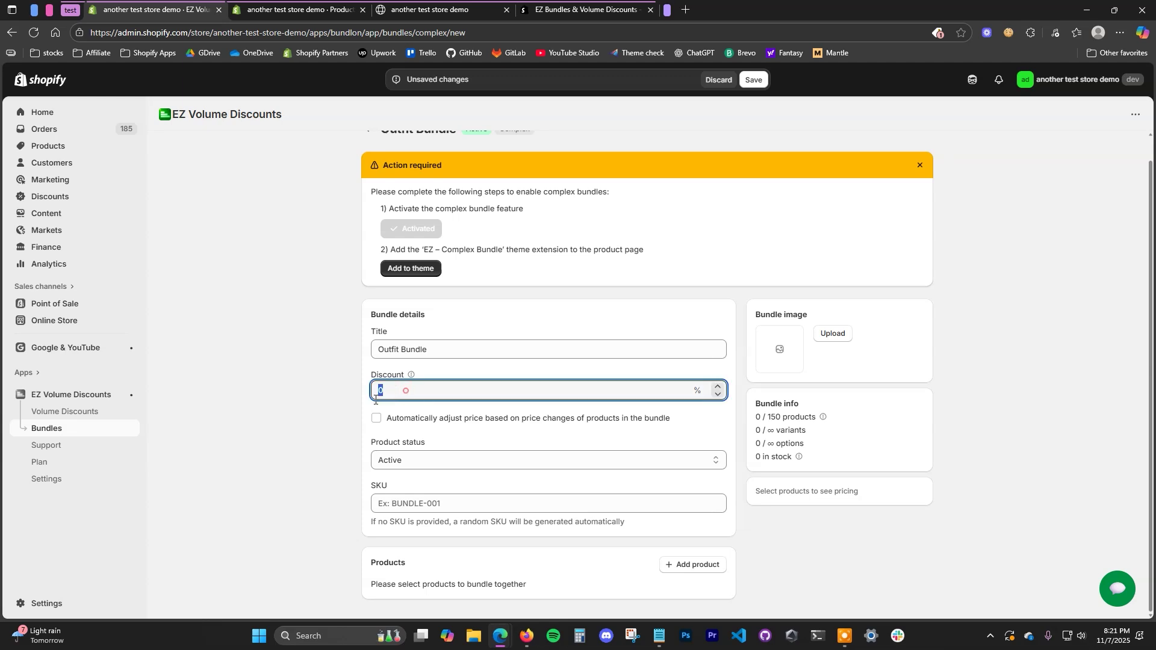
{"action": "left_click", "coordinate": [445, 424]}
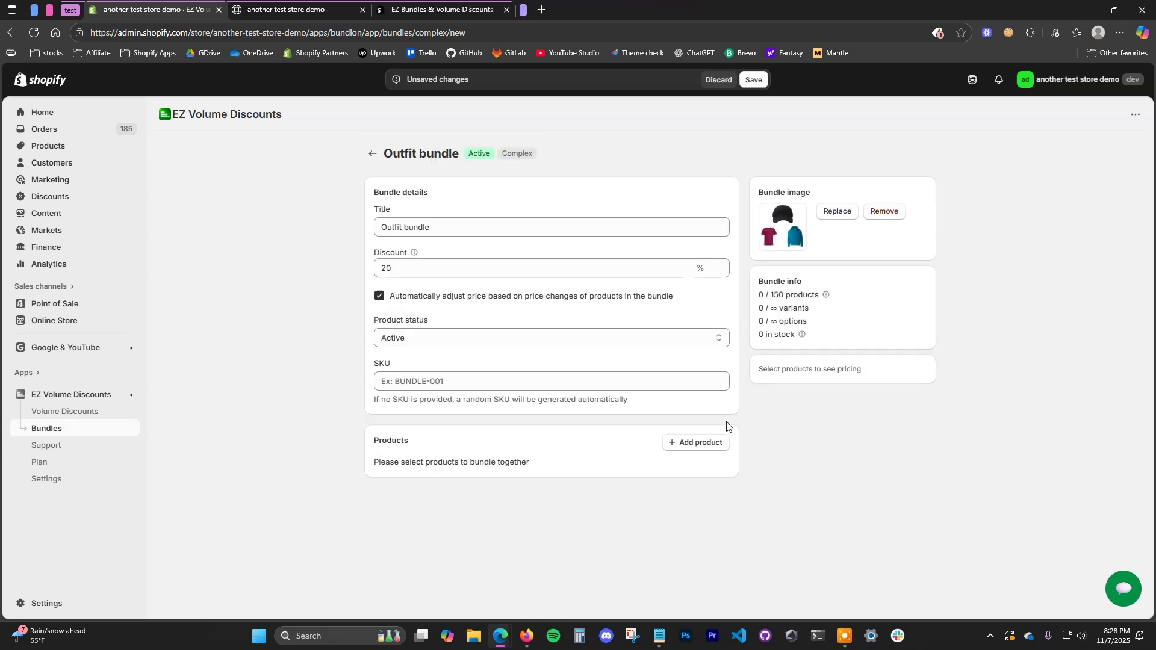
{"action": "left_click", "coordinate": [701, 442]}
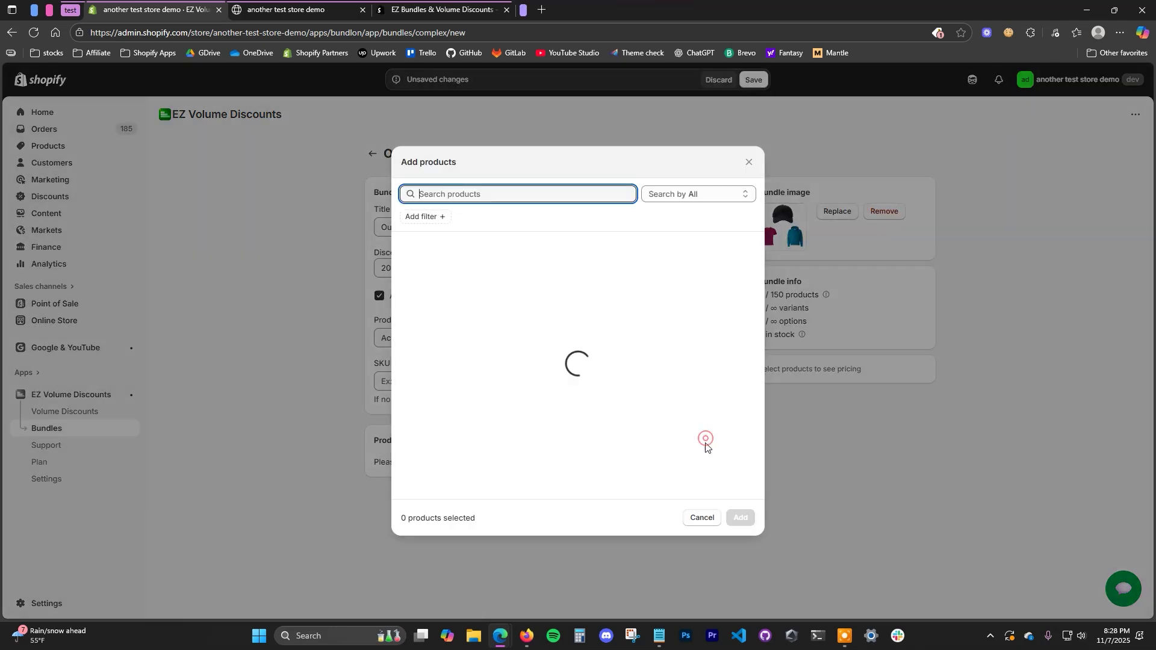
Step: Add Variable T Shirt, Hat, Hoodie, Joggers and Shoes with all variants to the bundle
{"action": "left_click", "coordinate": [512, 250]}
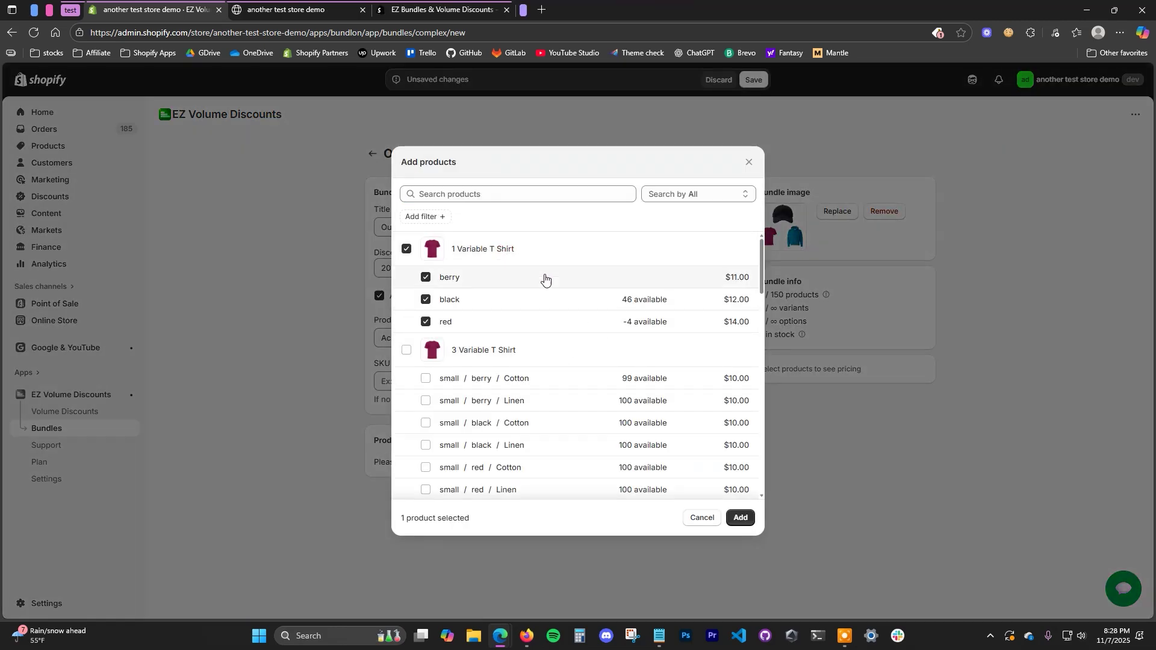
{"action": "scroll", "coordinate": [557, 330], "scroll_direction": "down", "scroll_amount": 6}
{"action": "scroll", "coordinate": [563, 361], "scroll_direction": "down", "scroll_amount": 3}
{"action": "left_click", "coordinate": [493, 399]}
{"action": "scroll", "coordinate": [494, 386], "scroll_direction": "down", "scroll_amount": 2}
{"action": "left_click", "coordinate": [491, 360]}
{"action": "scroll", "coordinate": [553, 420], "scroll_direction": "down", "scroll_amount": 3}
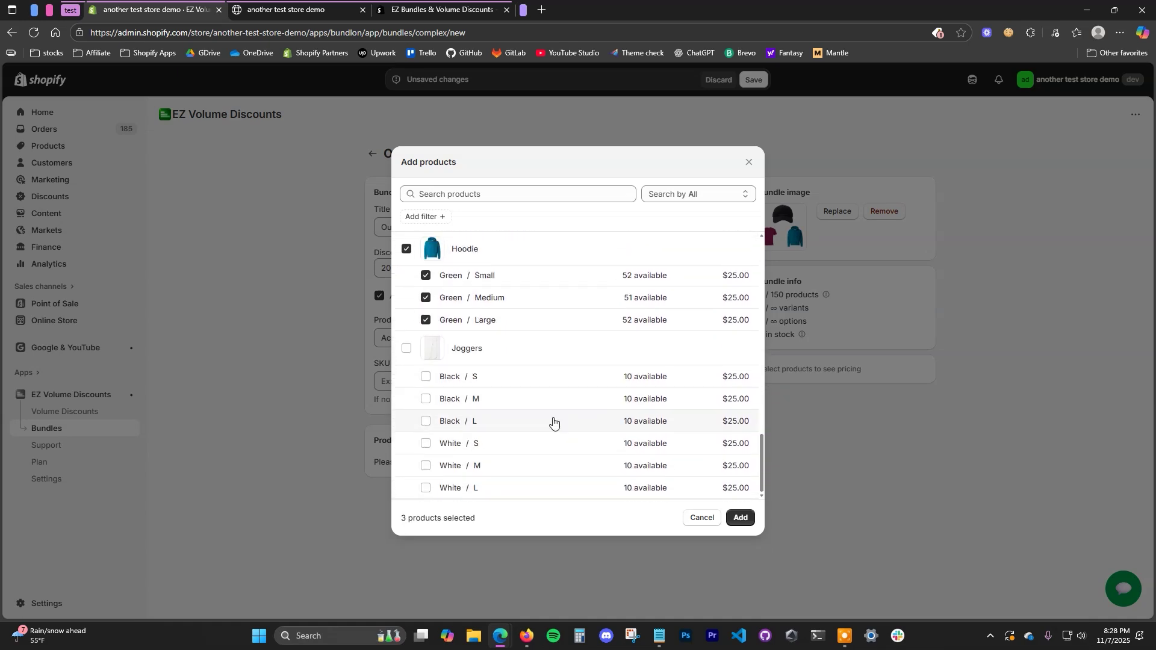
{"action": "left_click", "coordinate": [494, 343]}
{"action": "scroll", "coordinate": [568, 422], "scroll_direction": "down", "scroll_amount": 5}
{"action": "left_click", "coordinate": [501, 356]}
{"action": "left_click", "coordinate": [741, 518]}
{"action": "scroll", "coordinate": [819, 495], "scroll_direction": "down", "scroll_amount": 3}
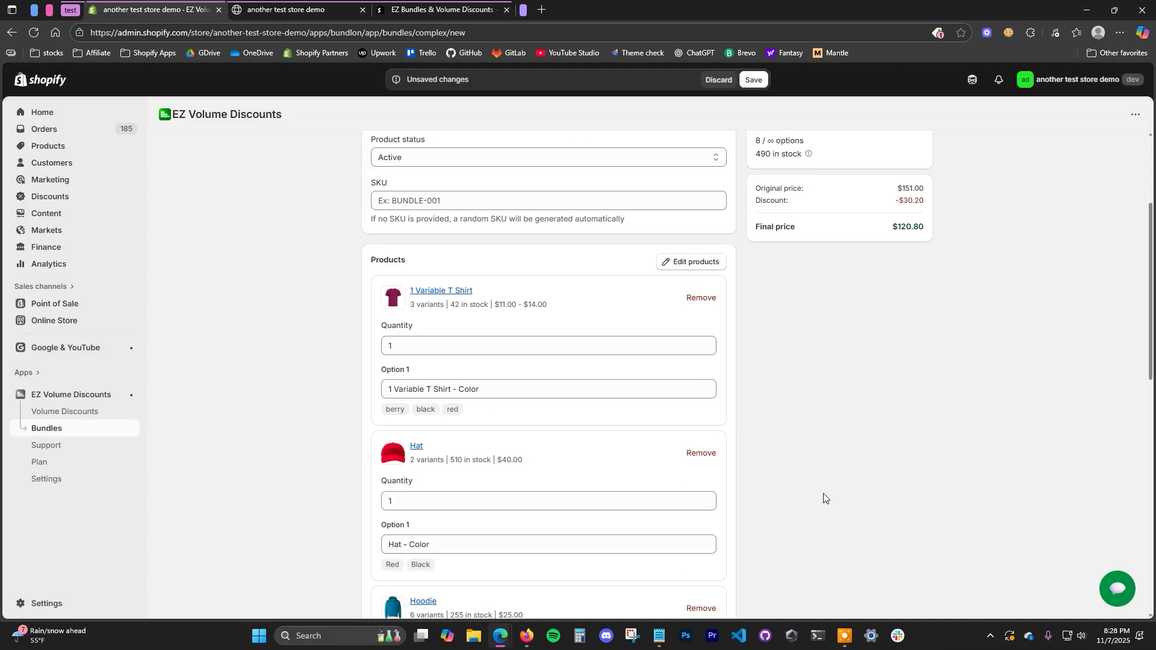
{"action": "scroll", "coordinate": [813, 504], "scroll_direction": "down", "scroll_amount": 2}
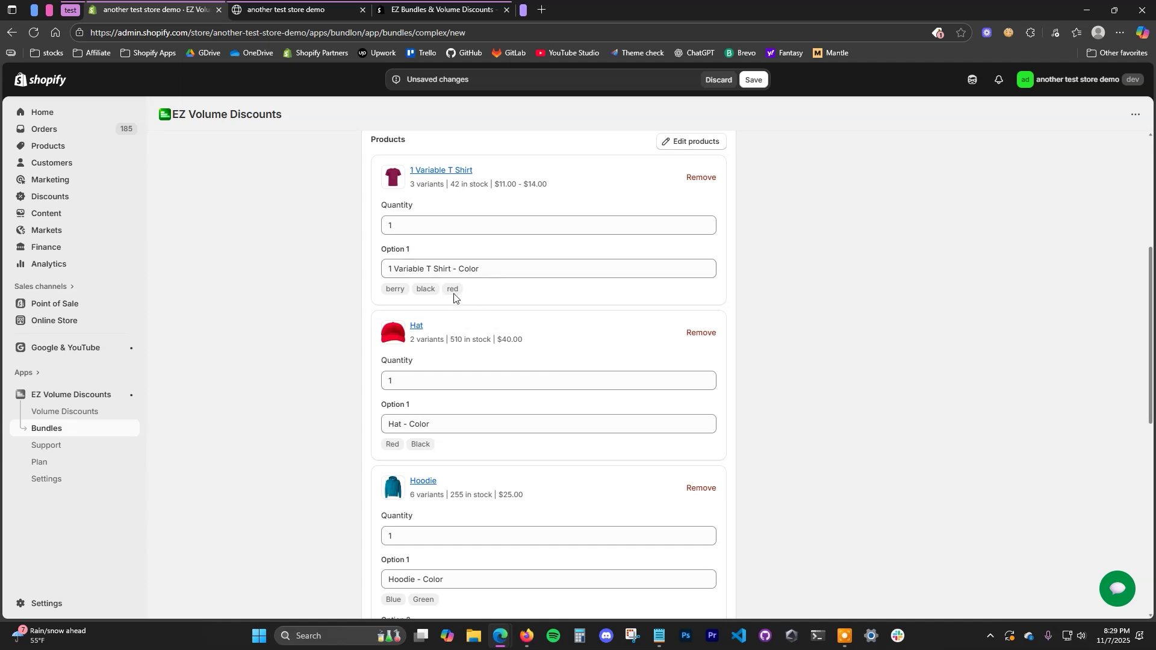
Step: Review the Color option labels for the T-shirt and Hat products
{"action": "double_click", "coordinate": [468, 269]}
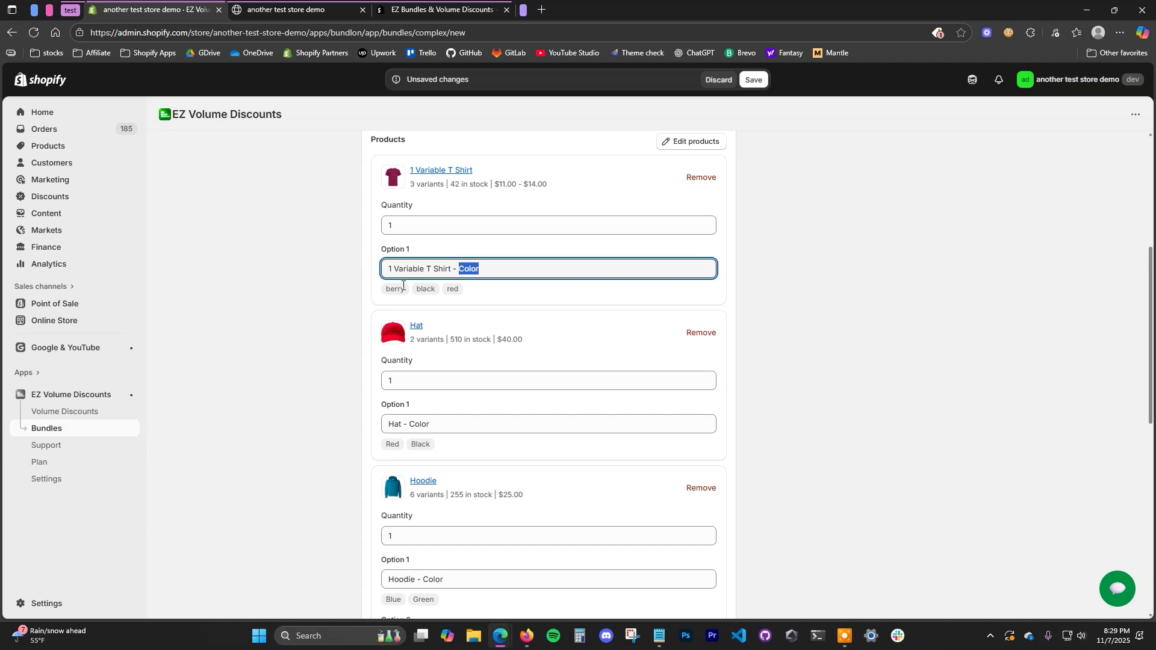
{"action": "scroll", "coordinate": [521, 381], "scroll_direction": "down", "scroll_amount": 1}
{"action": "scroll", "coordinate": [458, 331], "scroll_direction": "up", "scroll_amount": 2}
{"action": "scroll", "coordinate": [476, 349], "scroll_direction": "down", "scroll_amount": 2}
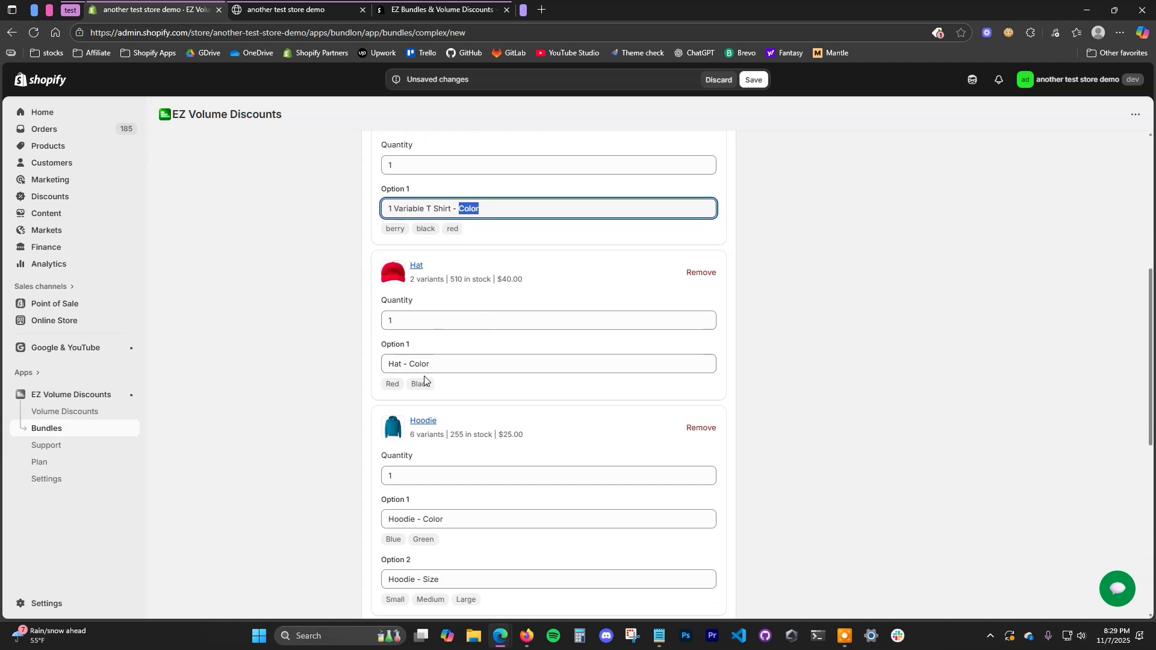
{"action": "double_click", "coordinate": [412, 365]}
{"action": "scroll", "coordinate": [502, 473], "scroll_direction": "down", "scroll_amount": 3}
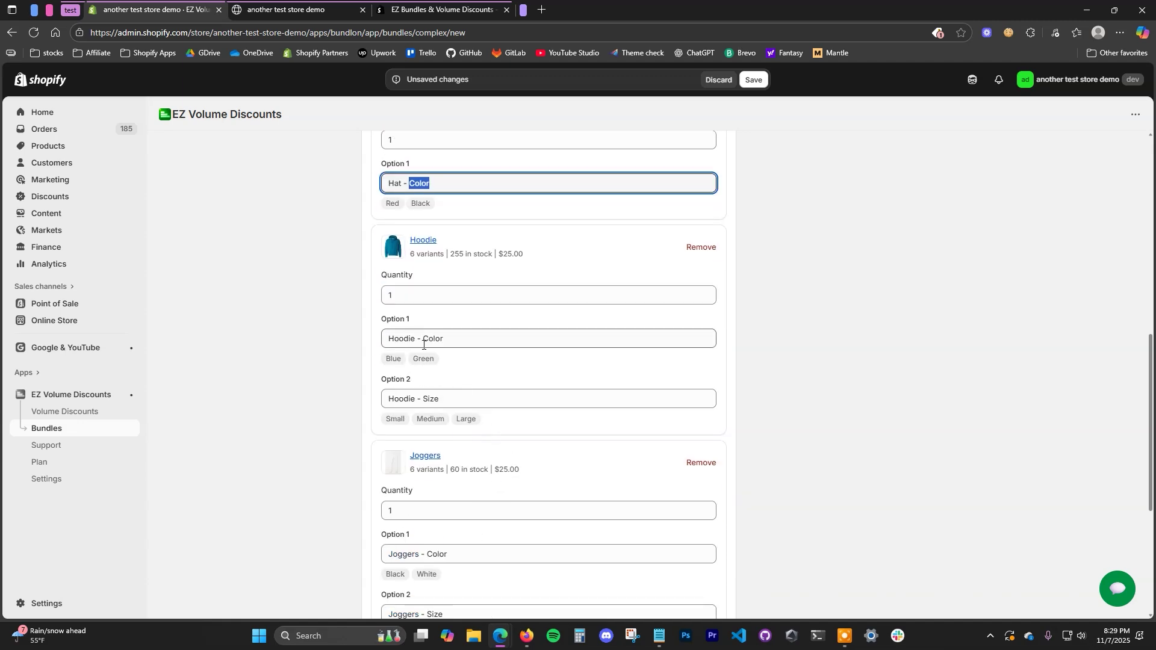
{"action": "scroll", "coordinate": [467, 476], "scroll_direction": "down", "scroll_amount": 2}
{"action": "scroll", "coordinate": [479, 422], "scroll_direction": "up", "scroll_amount": 2}
{"action": "scroll", "coordinate": [536, 411], "scroll_direction": "down", "scroll_amount": 1}
{"action": "scroll", "coordinate": [545, 412], "scroll_direction": "down", "scroll_amount": 2}
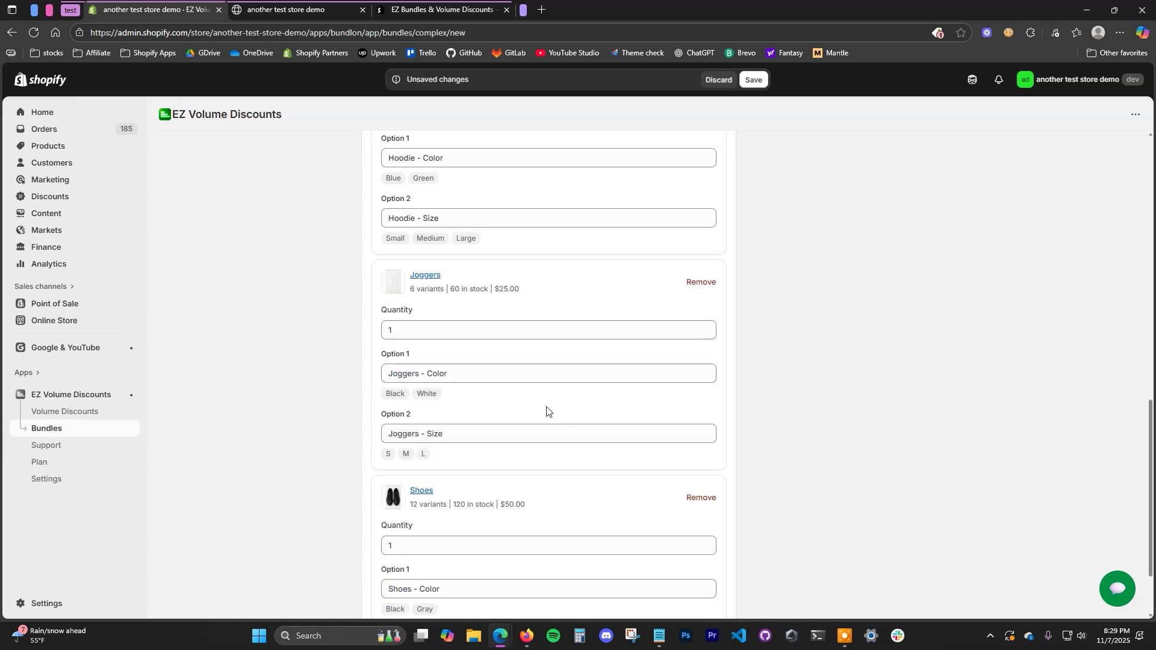
{"action": "scroll", "coordinate": [500, 428], "scroll_direction": "down", "scroll_amount": 2}
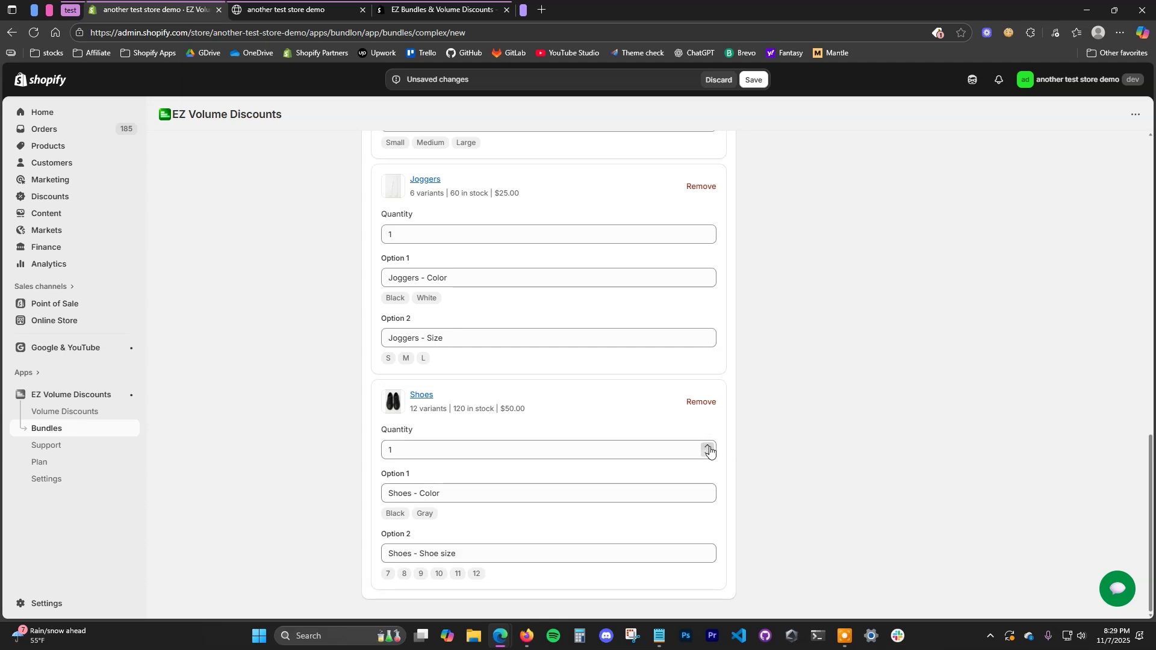
{"action": "scroll", "coordinate": [693, 464], "scroll_direction": "up", "scroll_amount": 5}
{"action": "scroll", "coordinate": [695, 468], "scroll_direction": "up", "scroll_amount": 3}
{"action": "left_click", "coordinate": [787, 413]}
Step: Set the Hat quantity to 2, raising the price to $152.80, and save the bundle
{"action": "scroll", "coordinate": [677, 439], "scroll_direction": "up", "scroll_amount": 2}
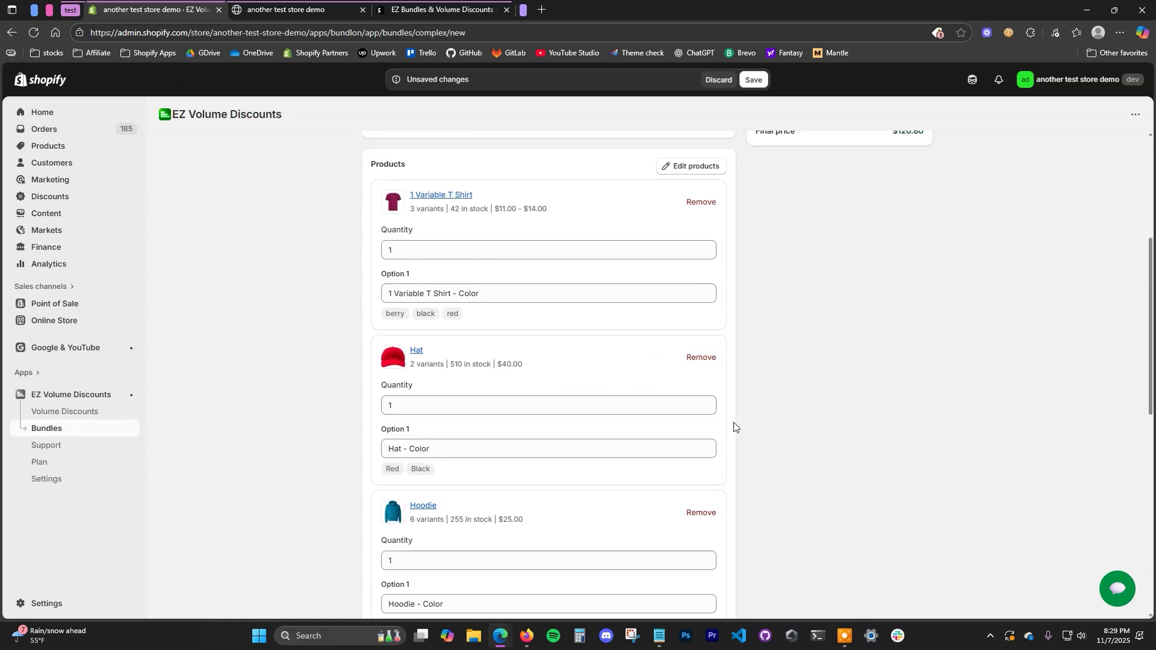
{"action": "left_click", "coordinate": [708, 401]}
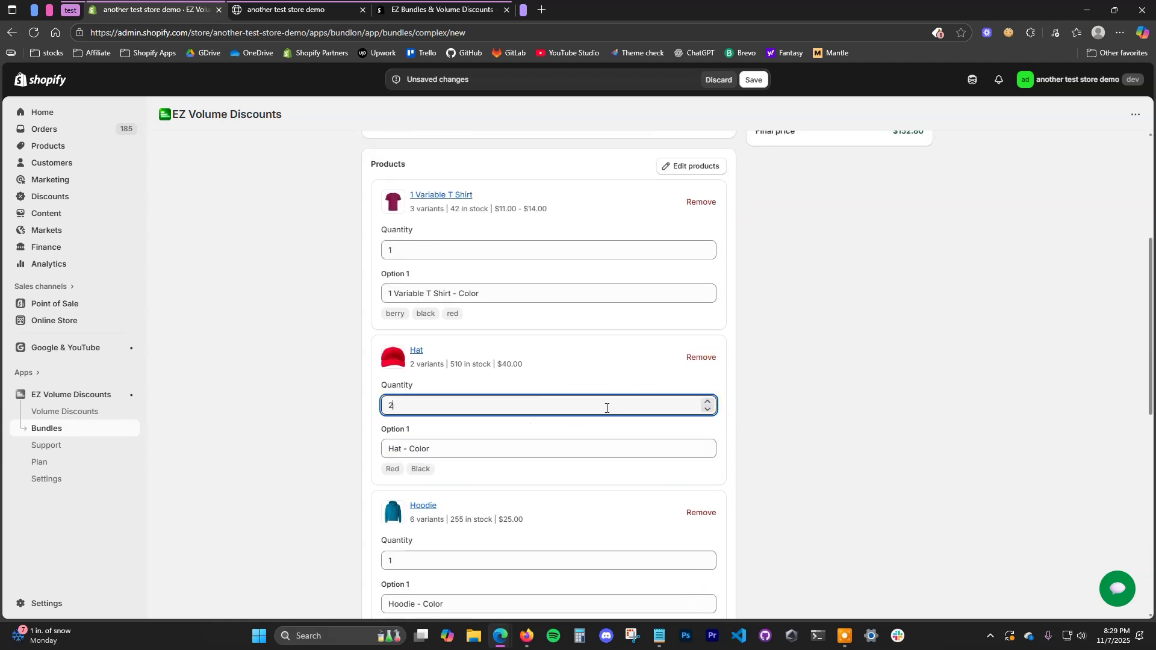
{"action": "scroll", "coordinate": [727, 504], "scroll_direction": "up", "scroll_amount": 4}
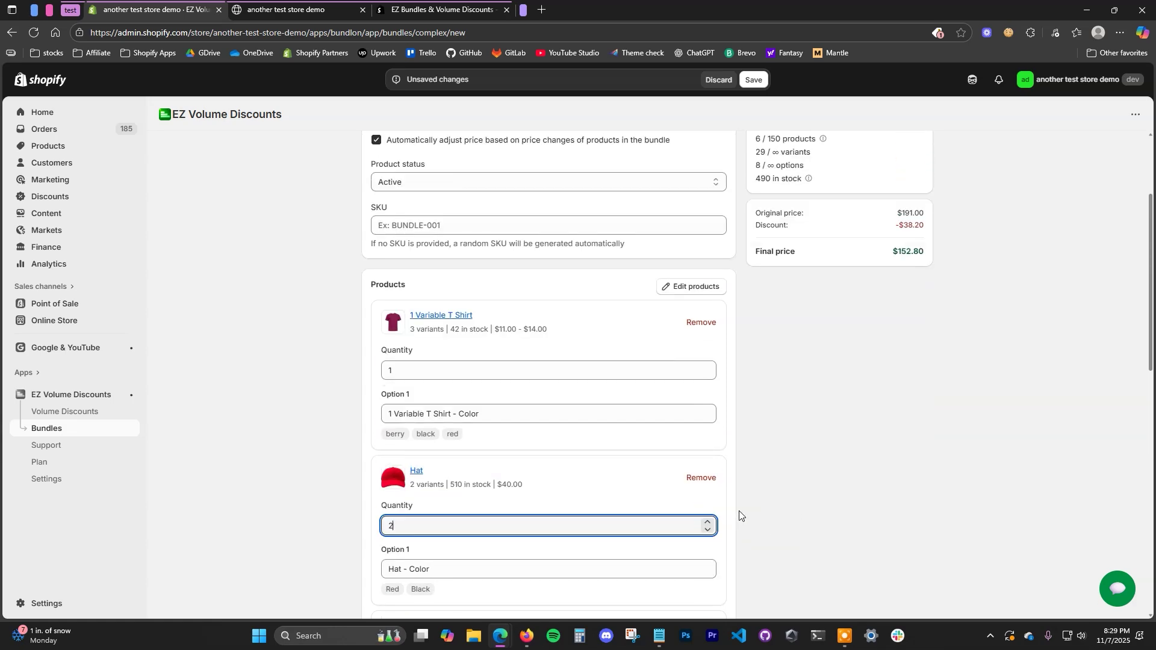
{"action": "scroll", "coordinate": [753, 515], "scroll_direction": "down", "scroll_amount": 5}
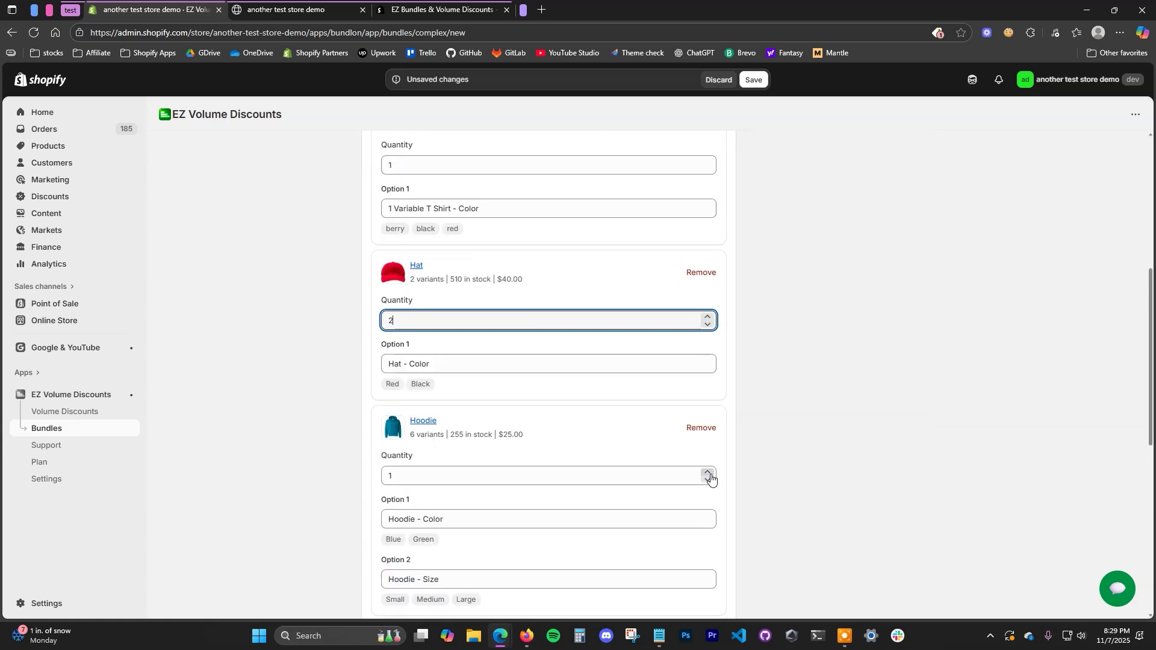
{"action": "scroll", "coordinate": [708, 476], "scroll_direction": "up", "scroll_amount": 3}
{"action": "scroll", "coordinate": [563, 459], "scroll_direction": "down", "scroll_amount": 2}
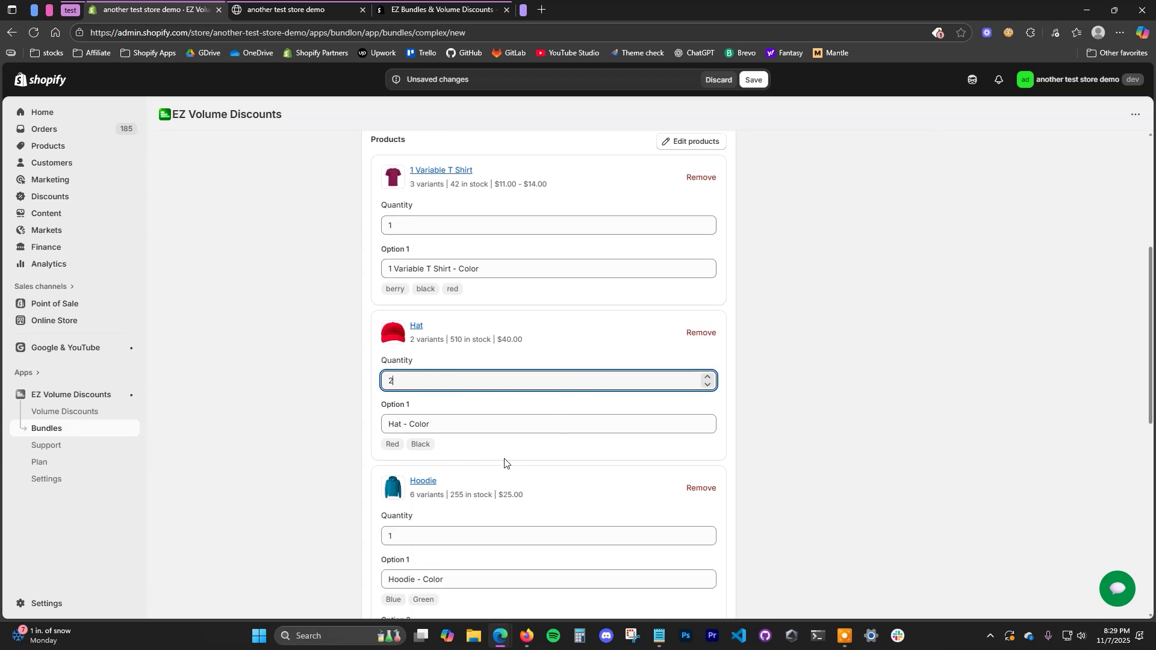
{"action": "scroll", "coordinate": [516, 468], "scroll_direction": "up", "scroll_amount": 5}
{"action": "left_click", "coordinate": [754, 81]}
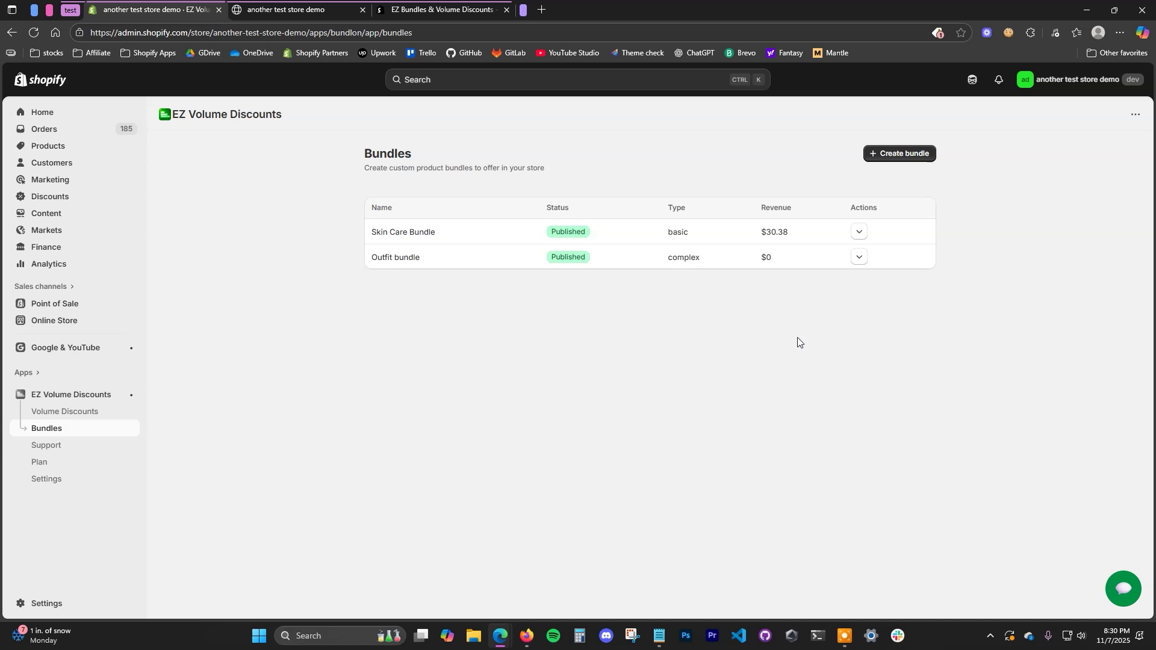
Step: View the Outfit bundle's admin product page to confirm the $152.80 price and 510 in stock
{"action": "left_click", "coordinate": [859, 257]}
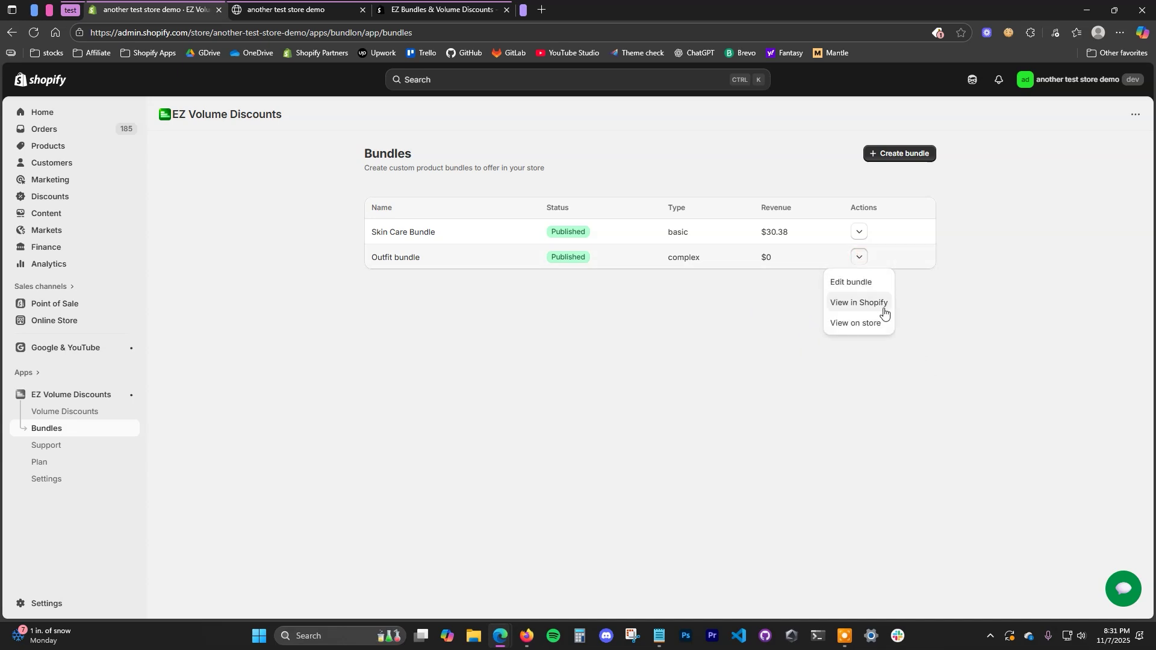
{"action": "left_click", "coordinate": [882, 311]}
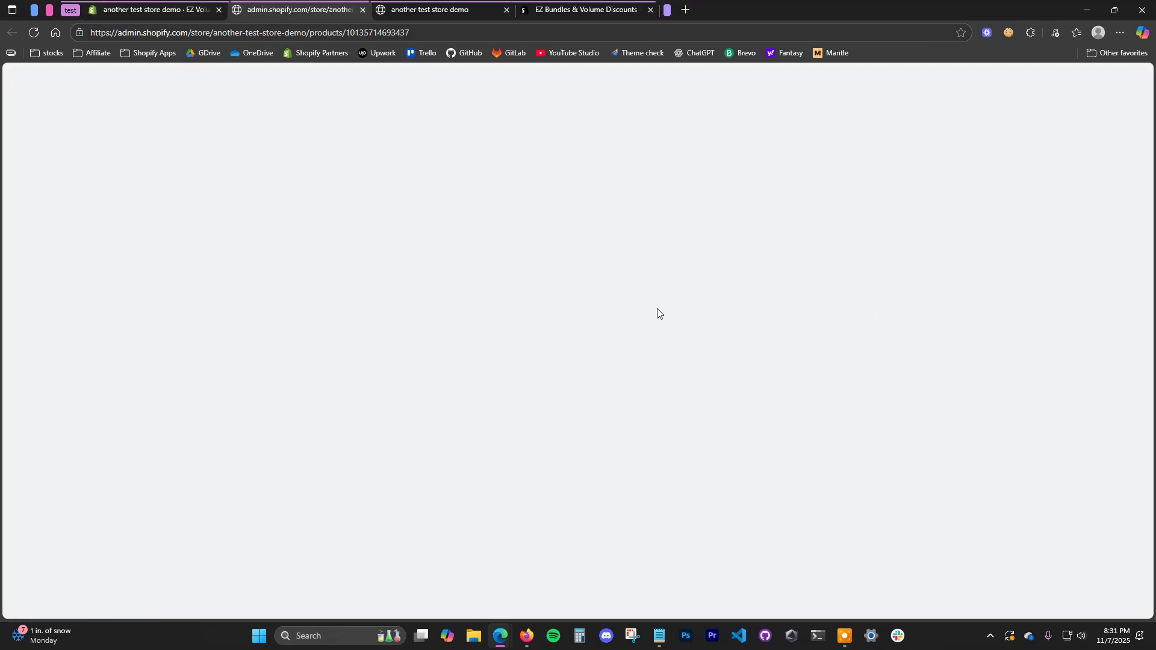
{"action": "scroll", "coordinate": [523, 425], "scroll_direction": "up", "scroll_amount": 5}
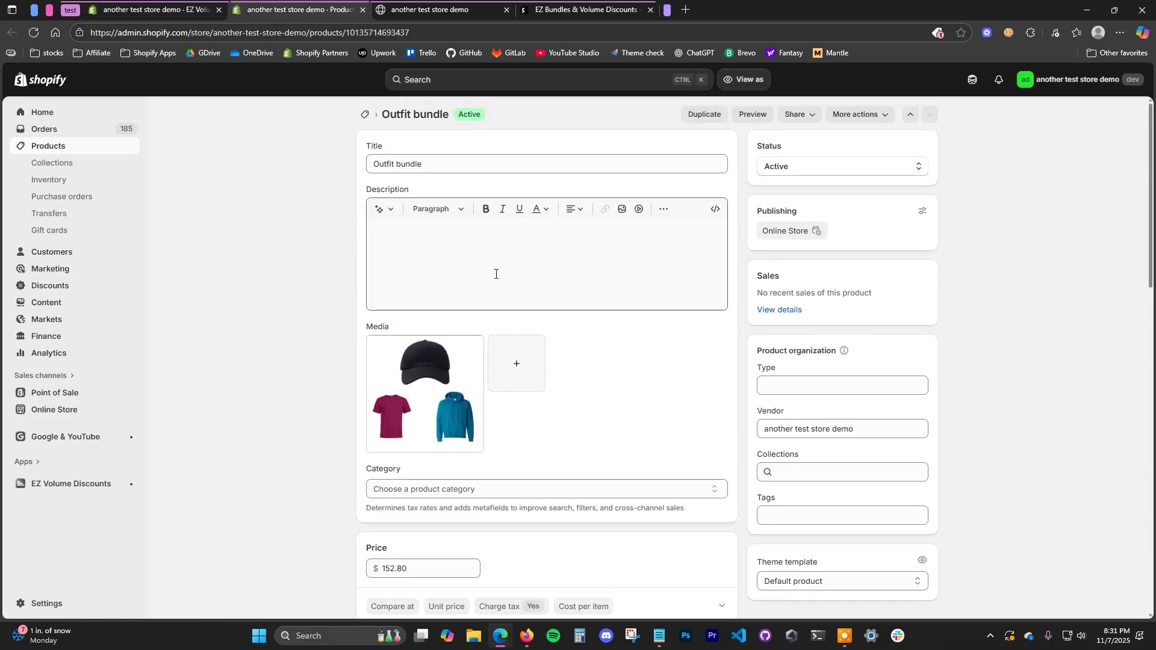
{"action": "scroll", "coordinate": [572, 310], "scroll_direction": "down", "scroll_amount": 1}
{"action": "scroll", "coordinate": [718, 373], "scroll_direction": "down", "scroll_amount": 1}
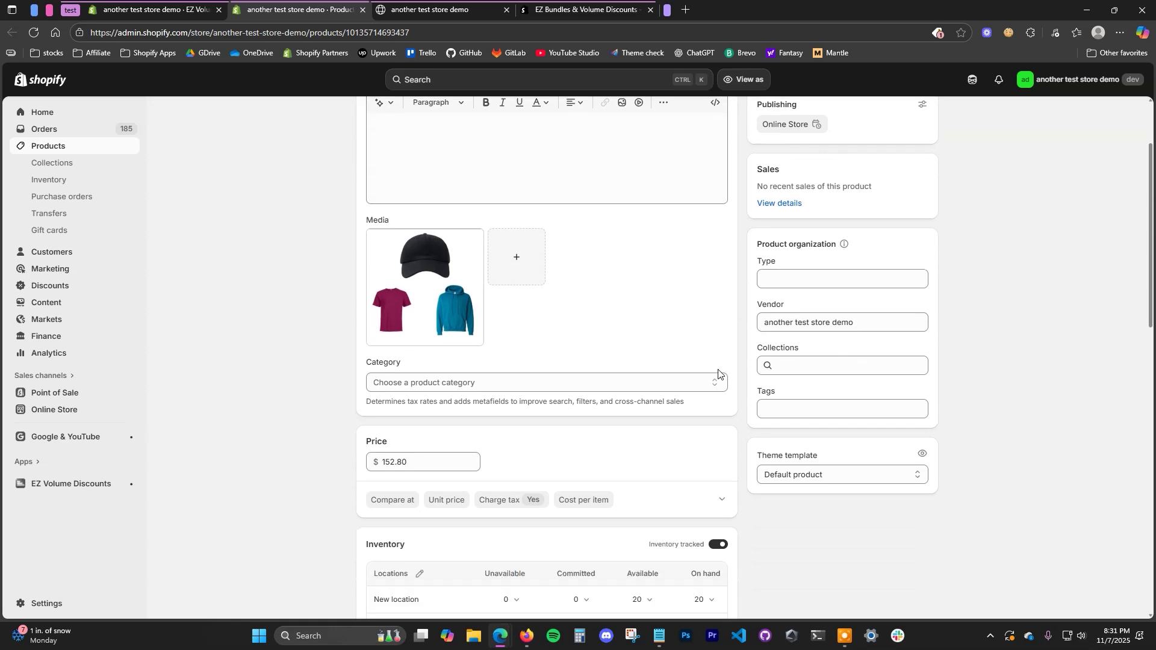
{"action": "scroll", "coordinate": [719, 373], "scroll_direction": "down", "scroll_amount": 4}
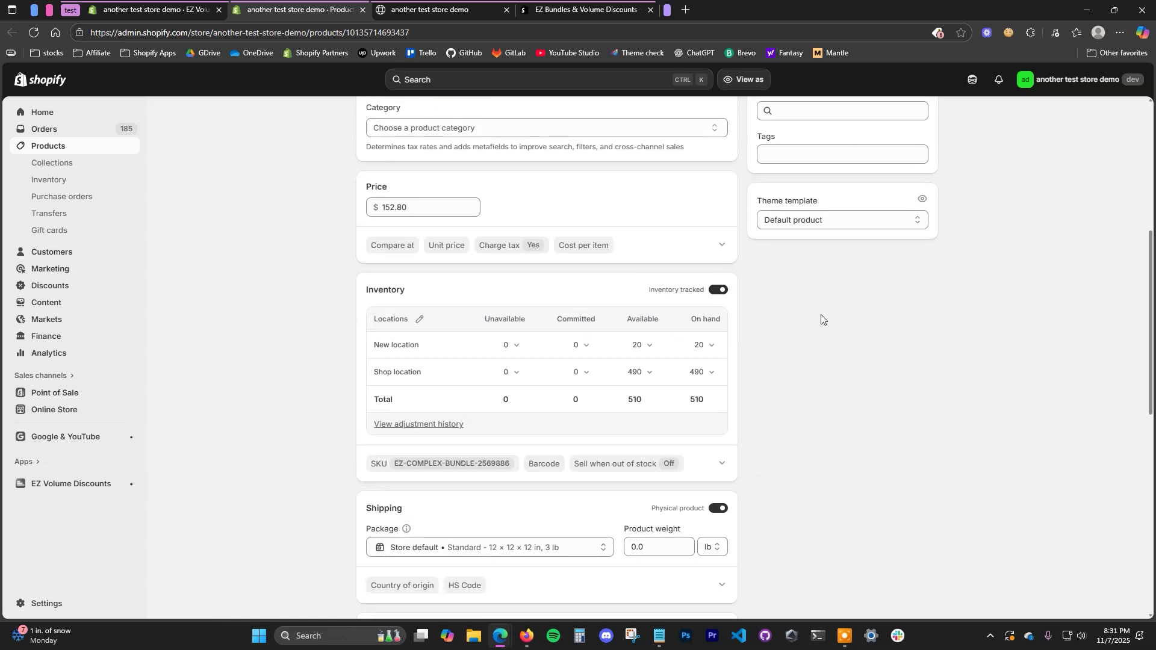
{"action": "key", "text": "ctrl+shift+Tab"}
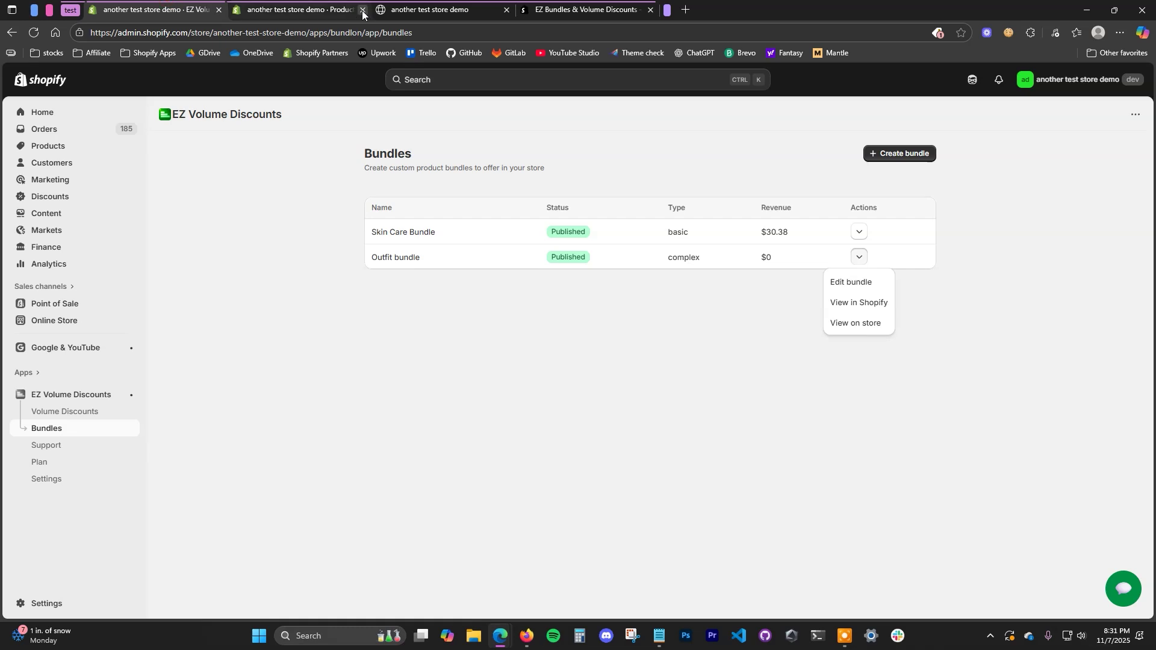
Step: Open the Outfit bundle on the storefront from its Actions menu
{"action": "left_click", "coordinate": [363, 10]}
{"action": "left_click", "coordinate": [859, 257]}
{"action": "left_click", "coordinate": [859, 257]}
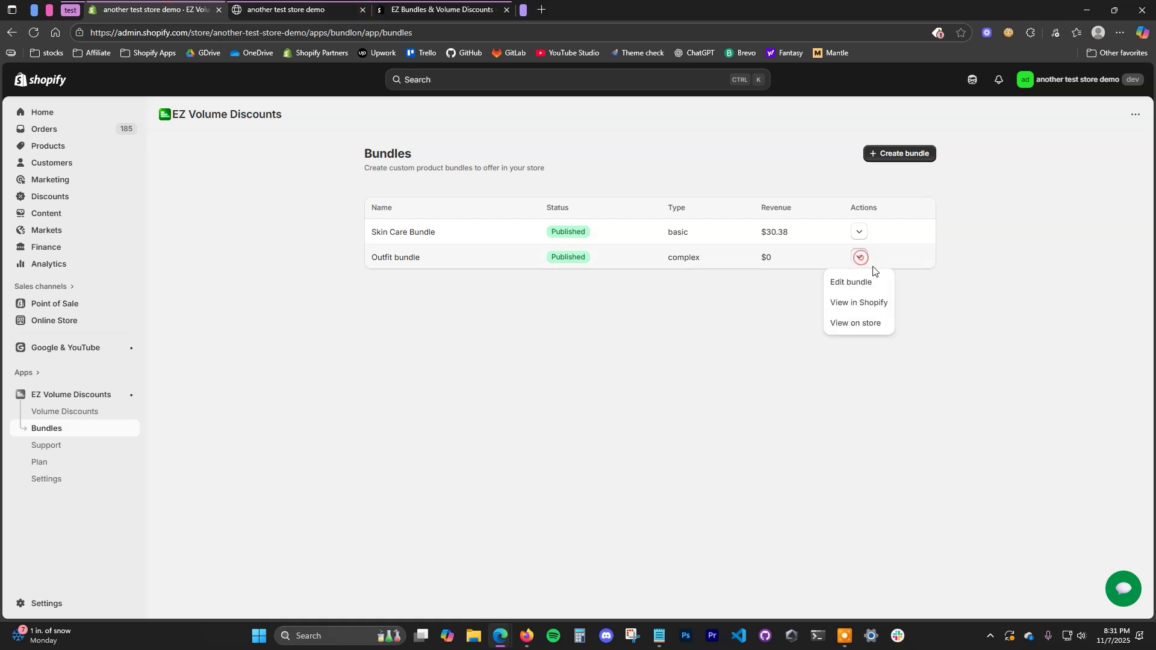
{"action": "left_click", "coordinate": [877, 326]}
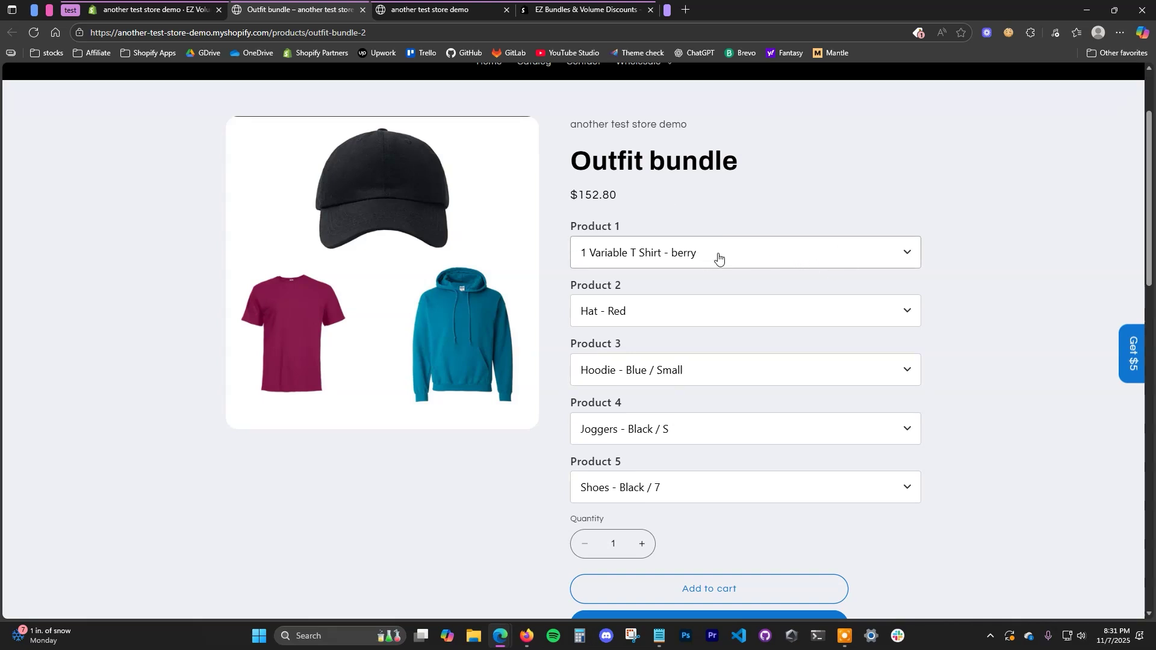
Step: Choose the black T-shirt for Product 1
{"action": "left_click", "coordinate": [740, 370]}
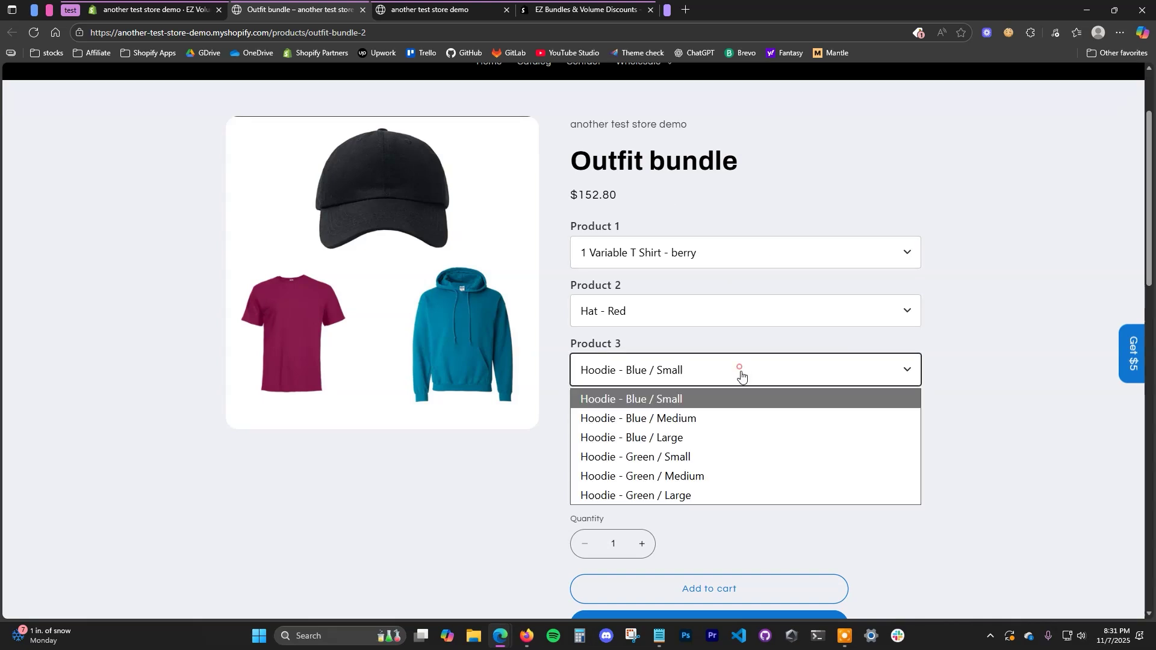
{"action": "left_click", "coordinate": [1016, 380]}
{"action": "left_click", "coordinate": [879, 256]}
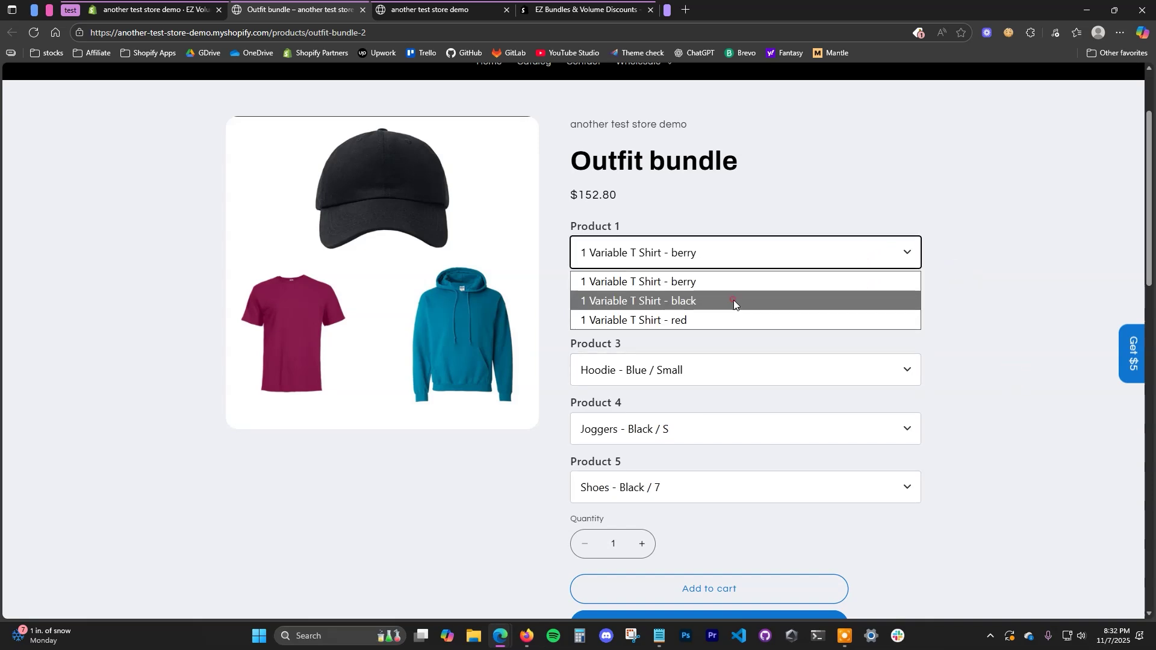
{"action": "left_click", "coordinate": [734, 300]}
{"action": "left_click", "coordinate": [879, 262]}
{"action": "left_click", "coordinate": [808, 303]}
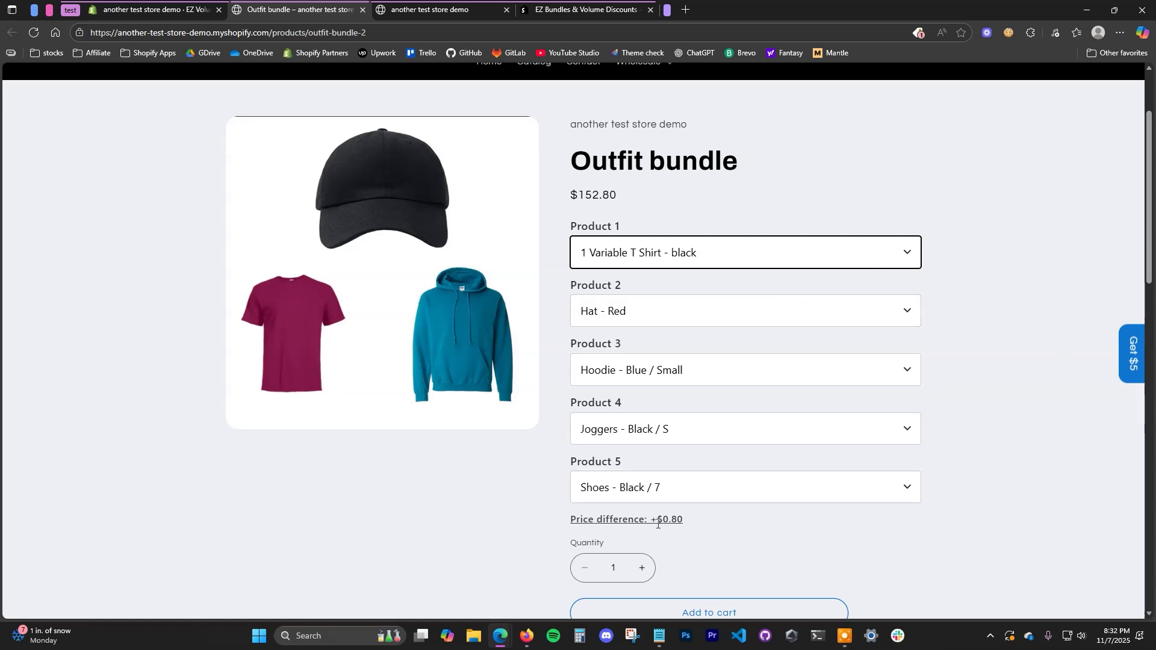
{"action": "left_click", "coordinate": [717, 255]}
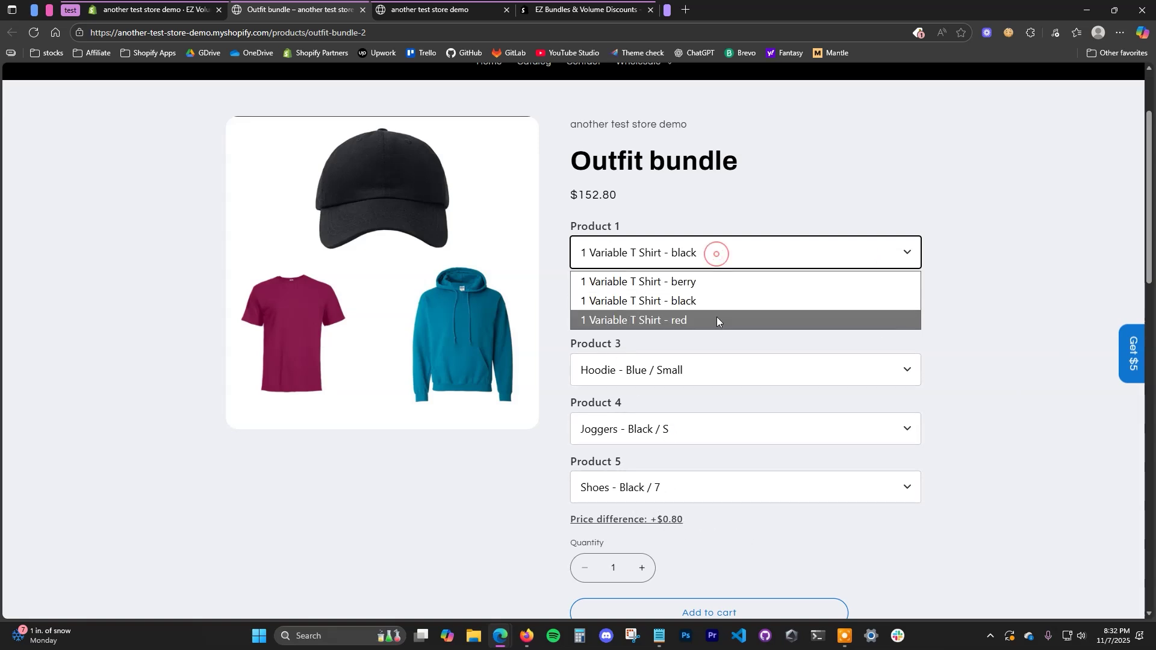
{"action": "left_click", "coordinate": [986, 338]}
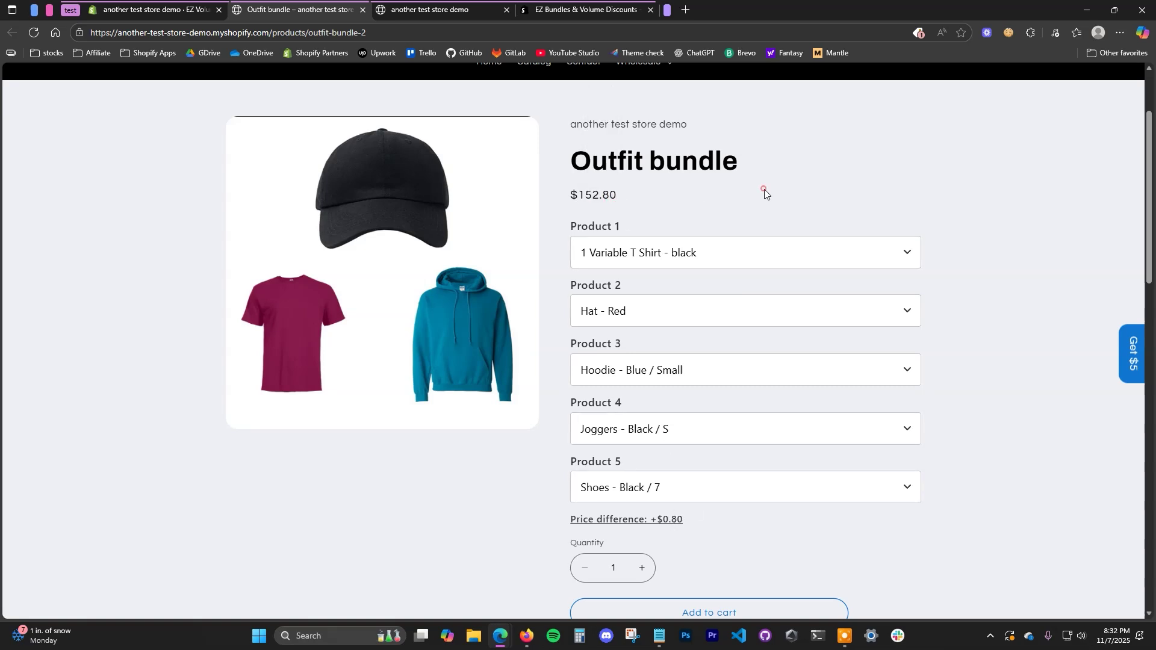
Step: Pick black Hat, Green/Small Hoodie, Black/L Joggers and Gray/7 Shoes, then buy it now
{"action": "left_click", "coordinate": [780, 312]}
{"action": "left_click", "coordinate": [741, 366]}
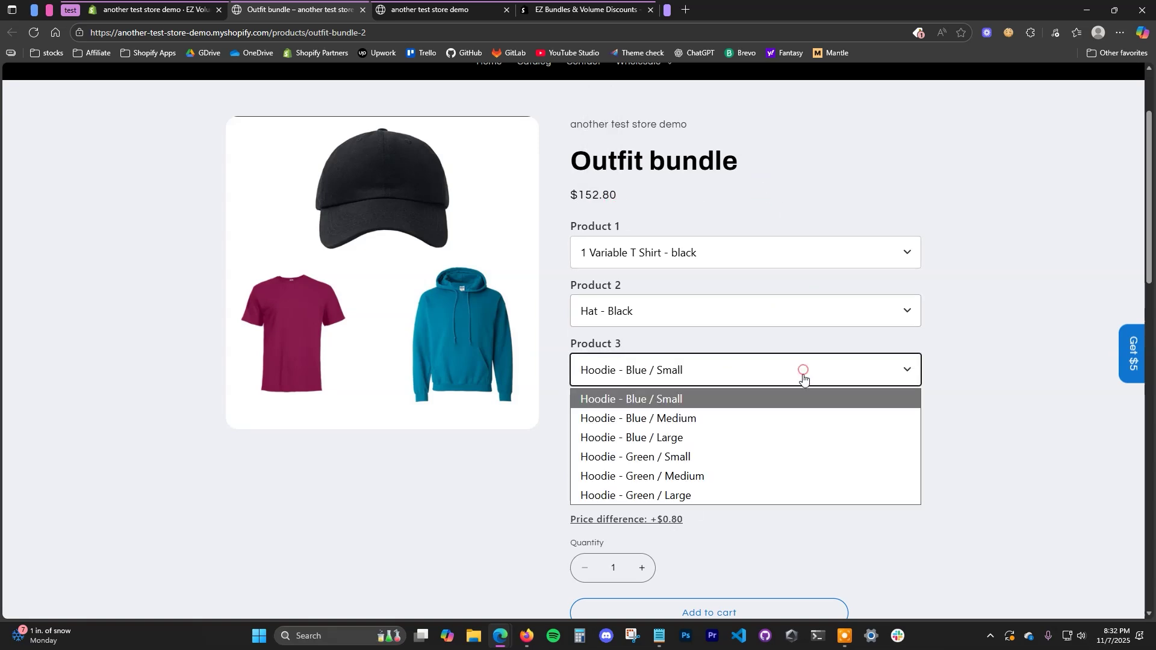
{"action": "left_click", "coordinate": [746, 458]}
{"action": "left_click", "coordinate": [850, 420]}
{"action": "left_click", "coordinate": [765, 498]}
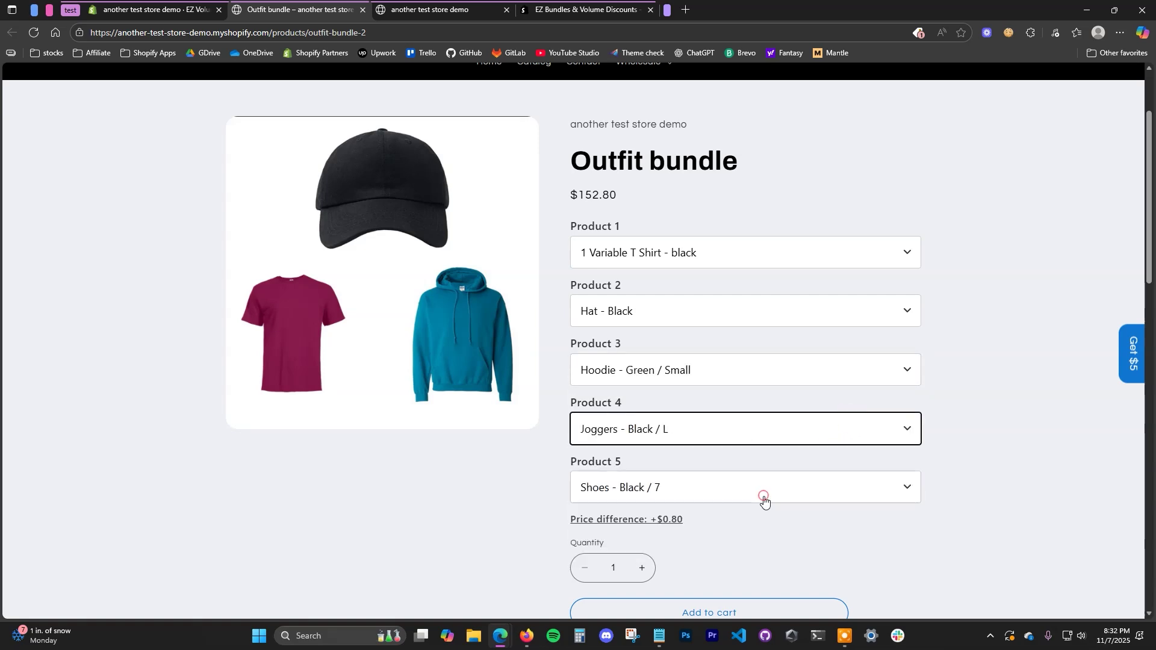
{"action": "left_click", "coordinate": [821, 488]}
{"action": "left_click", "coordinate": [732, 369]}
{"action": "scroll", "coordinate": [939, 457], "scroll_direction": "down", "scroll_amount": 3}
{"action": "scroll", "coordinate": [949, 471], "scroll_direction": "up", "scroll_amount": 5}
{"action": "scroll", "coordinate": [949, 471], "scroll_direction": "down", "scroll_amount": 5}
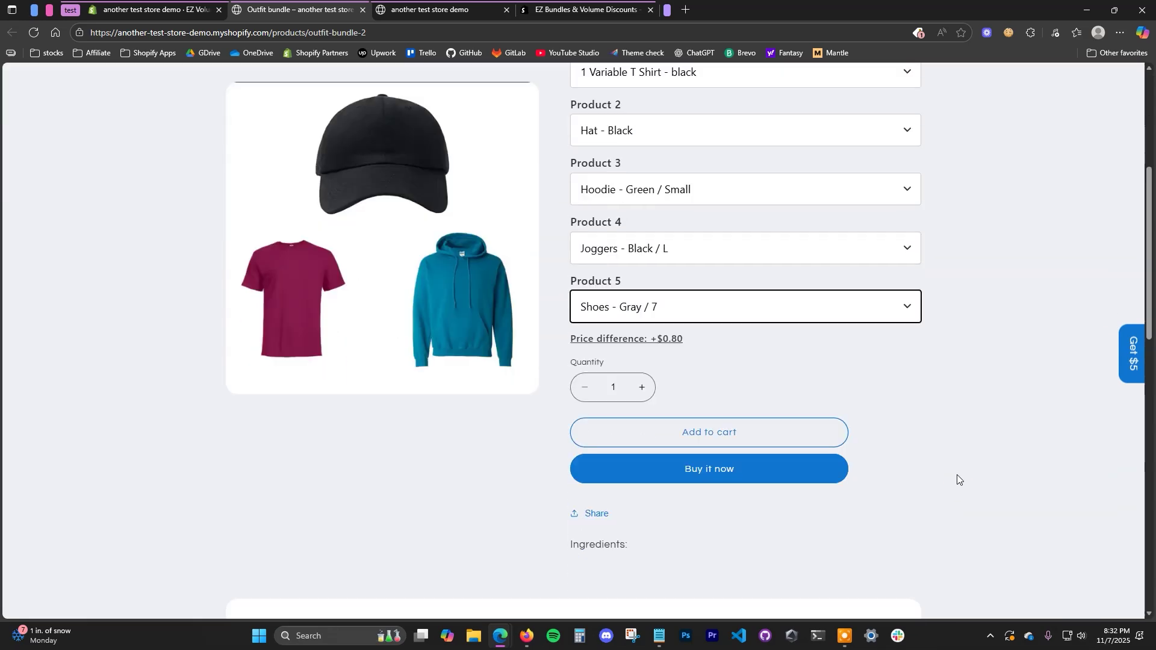
{"action": "left_click", "coordinate": [732, 476]}
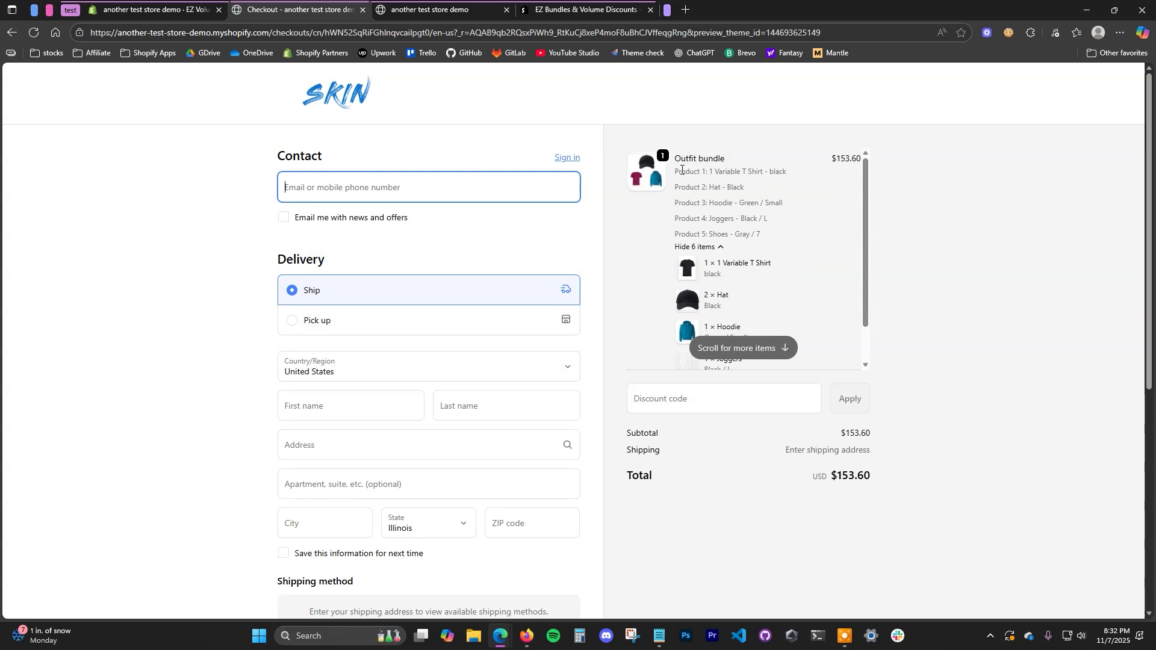
Step: Review the checkout's bundle items, including two black Hats, and the $153.60 total
{"action": "left_click_drag", "start_coordinate": [713, 172], "coordinate": [780, 172]}
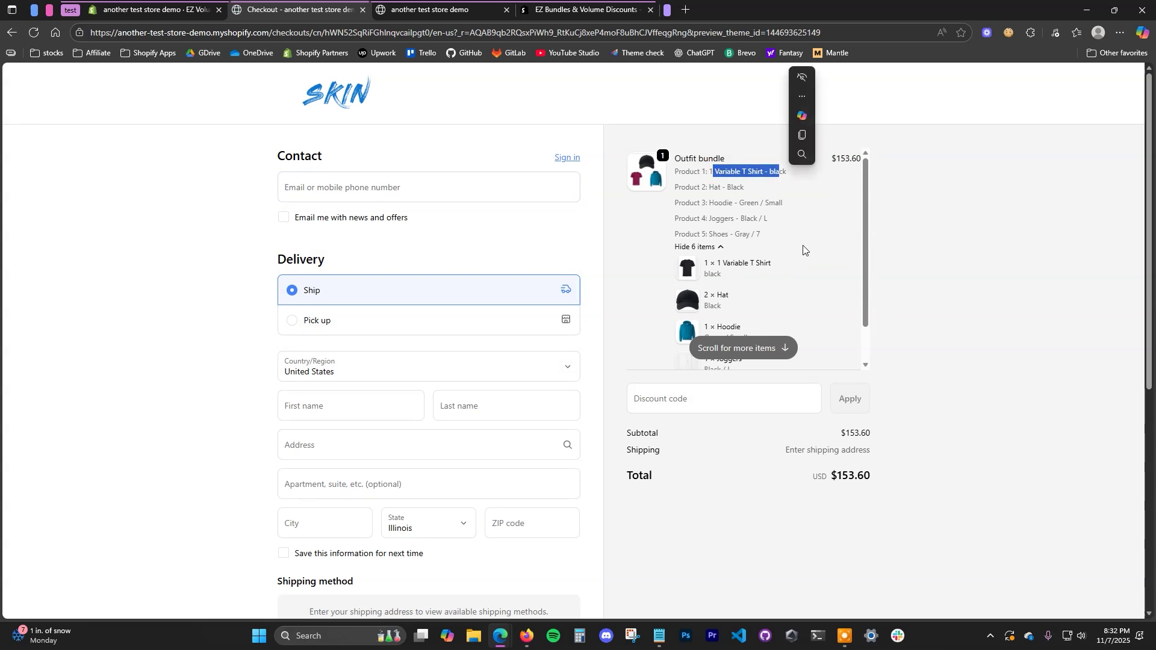
{"action": "scroll", "coordinate": [861, 241], "scroll_direction": "down", "scroll_amount": 2}
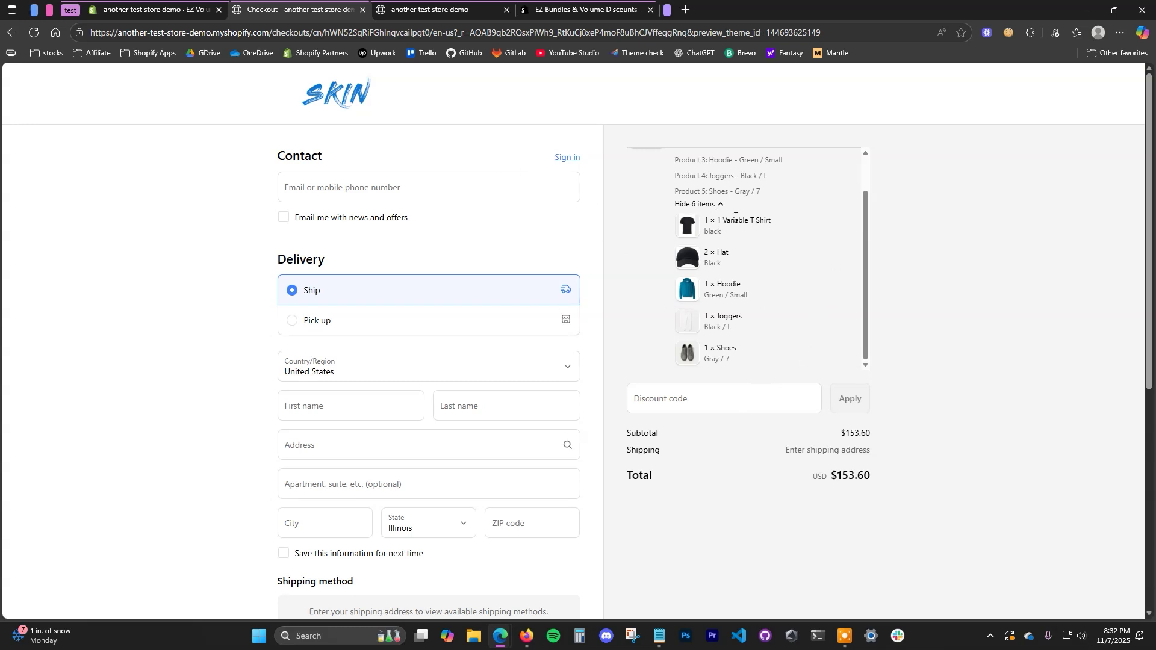
{"action": "left_click_drag", "start_coordinate": [706, 217], "coordinate": [754, 374]}
{"action": "left_click", "coordinate": [947, 369]}
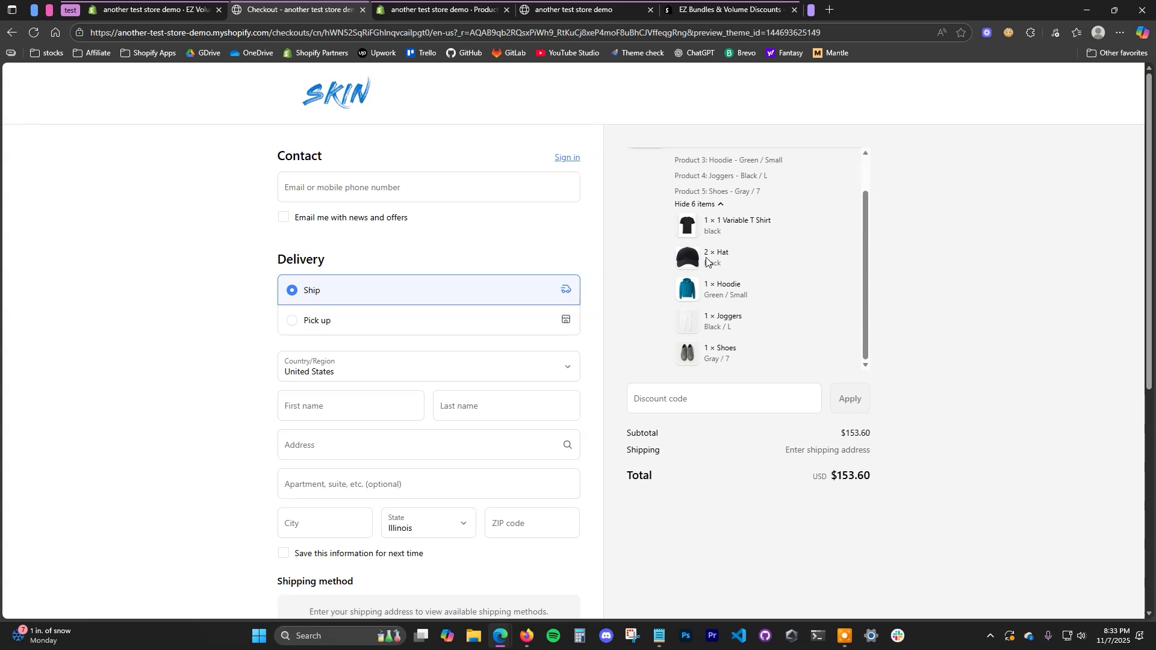
Step: Open the Hat product in admin to check Red and Black variant stock
{"action": "left_click", "coordinate": [450, 5]}
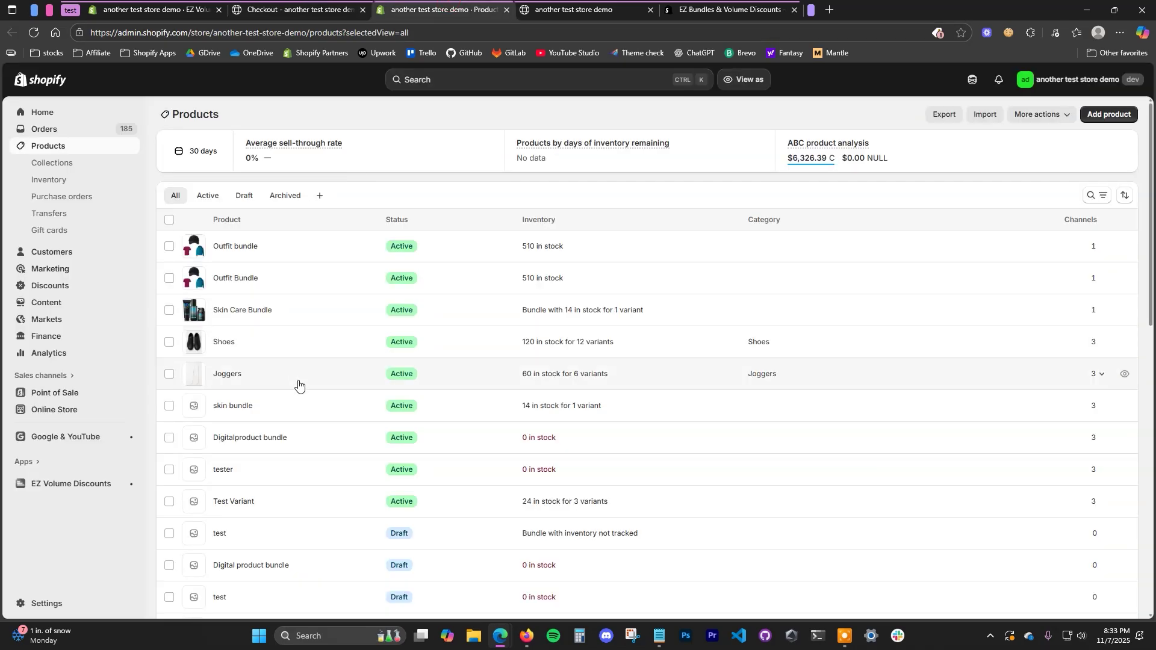
{"action": "scroll", "coordinate": [302, 395], "scroll_direction": "down", "scroll_amount": 5}
{"action": "scroll", "coordinate": [314, 398], "scroll_direction": "down", "scroll_amount": 4}
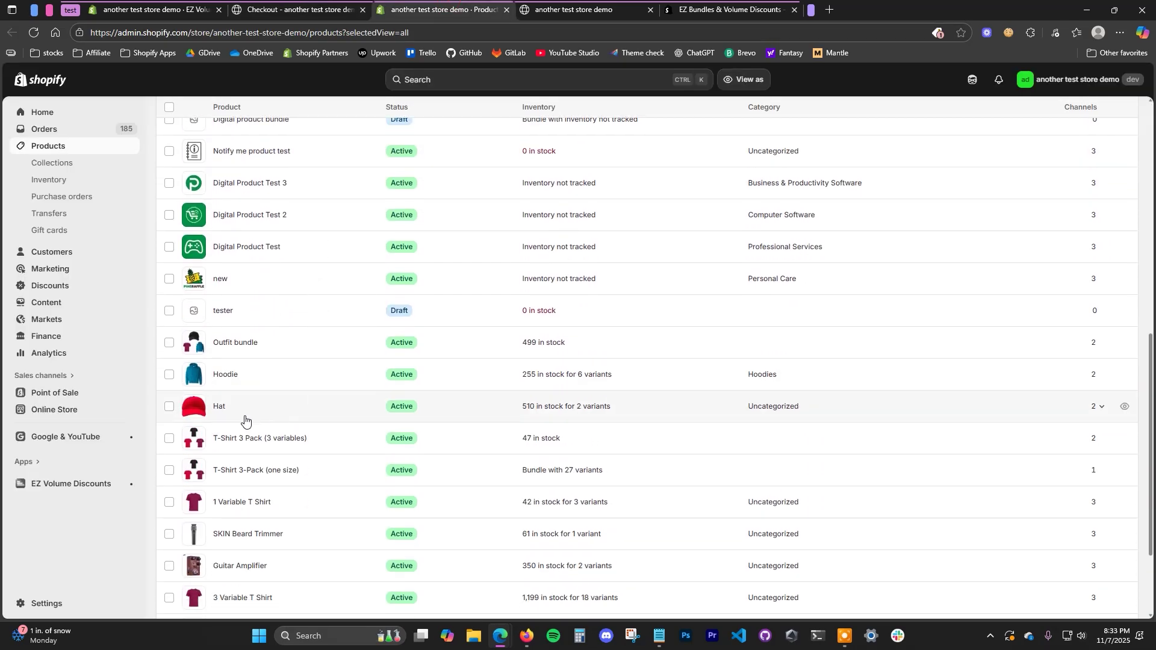
{"action": "left_click", "coordinate": [238, 411]}
{"action": "scroll", "coordinate": [597, 439], "scroll_direction": "down", "scroll_amount": 5}
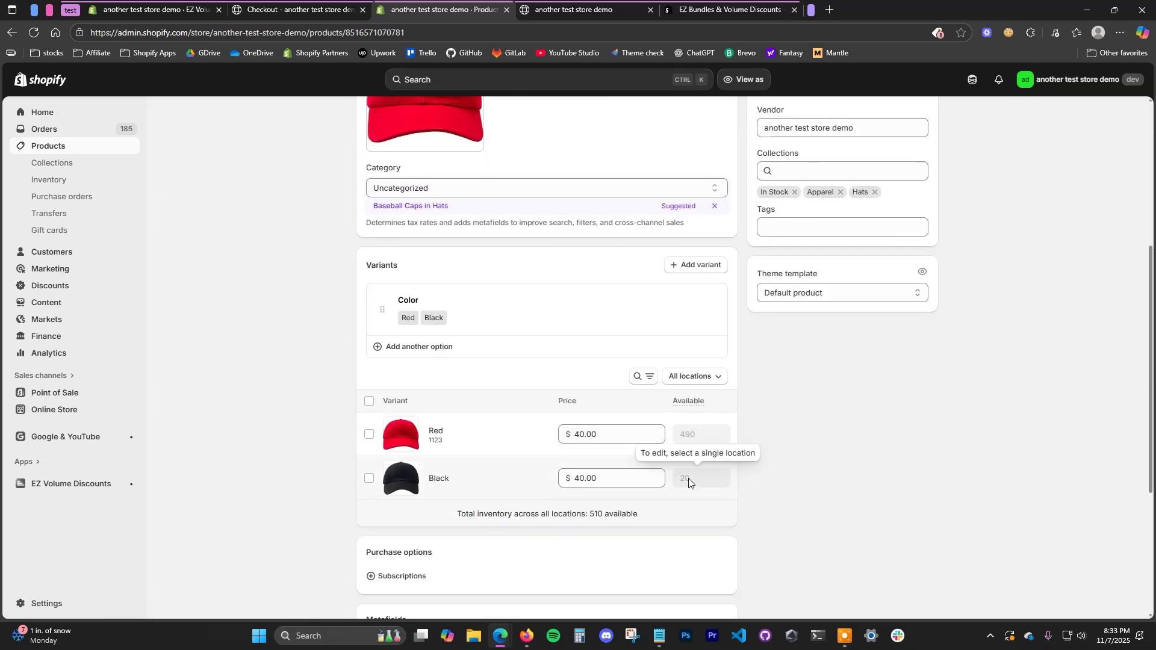
{"action": "left_click", "coordinate": [596, 10]}
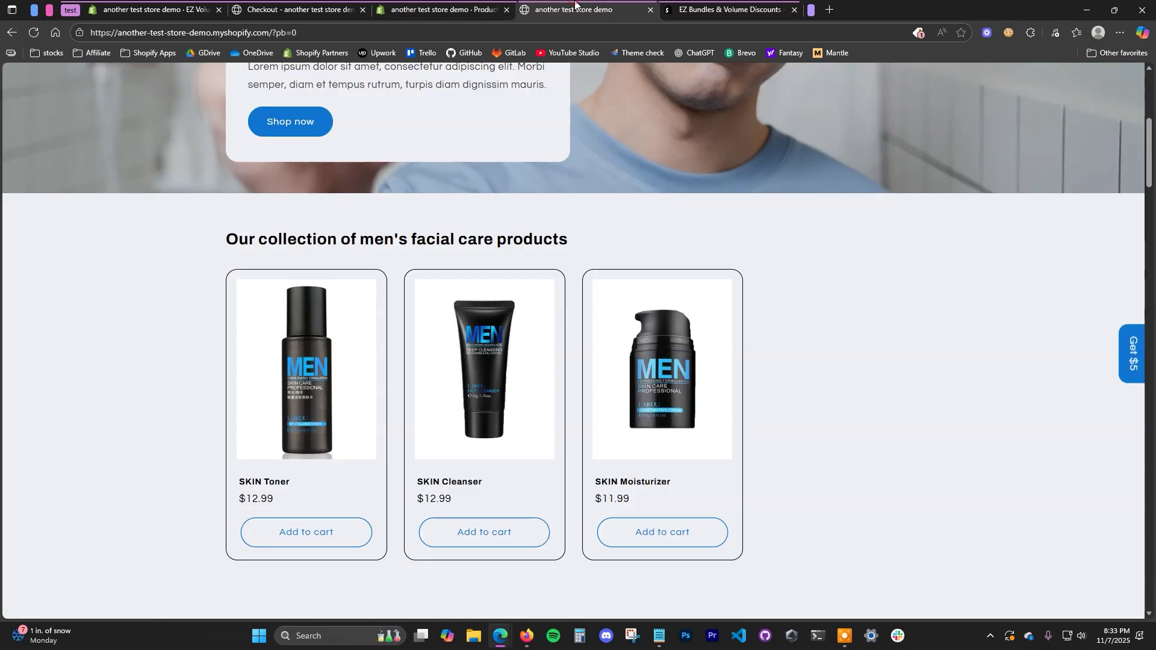
{"action": "left_click", "coordinate": [345, 4]}
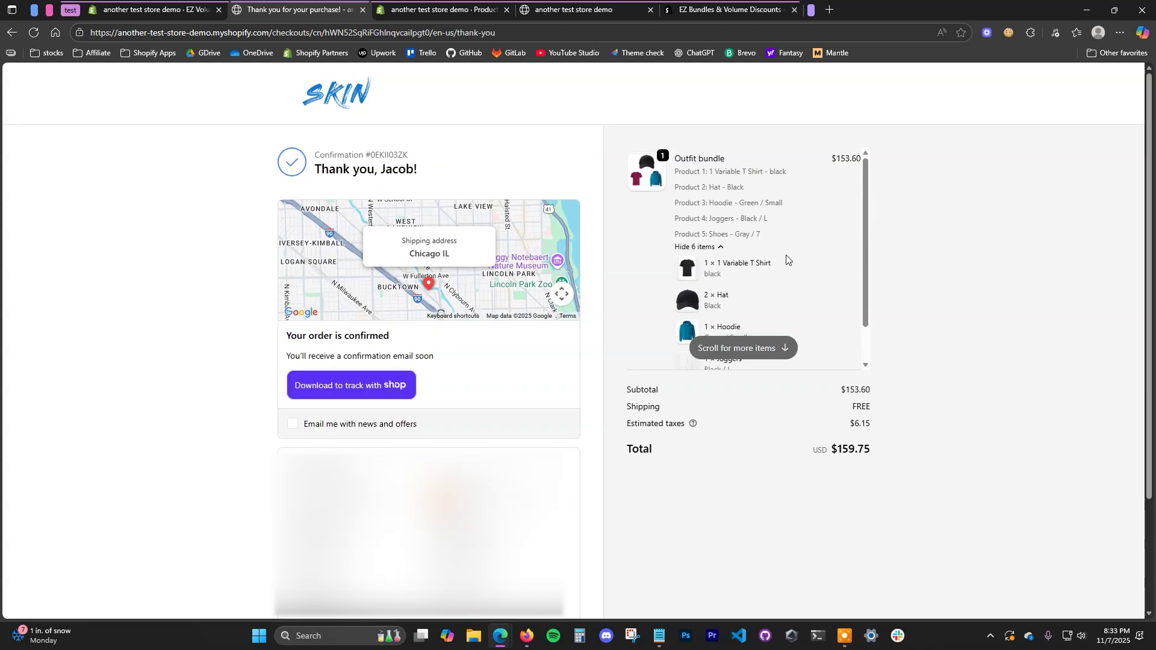
{"action": "left_click", "coordinate": [453, 4]}
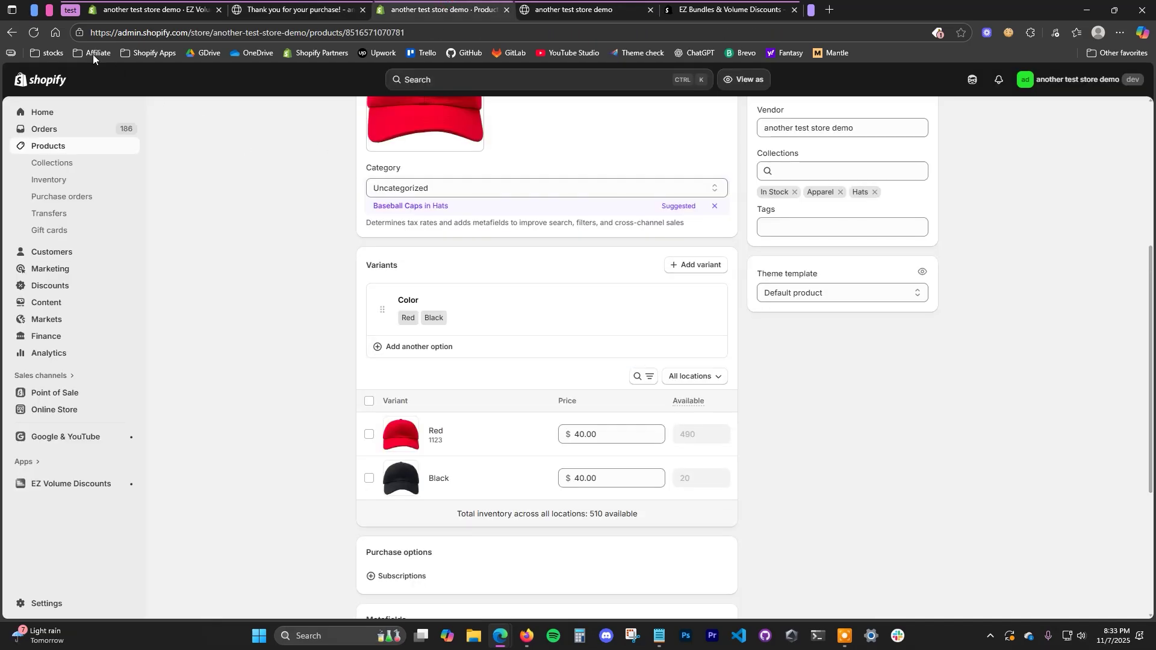
Step: Adjust the Black Hat variant's available stock at New location by -20, from 20 to 0
{"action": "key", "text": "F5"}
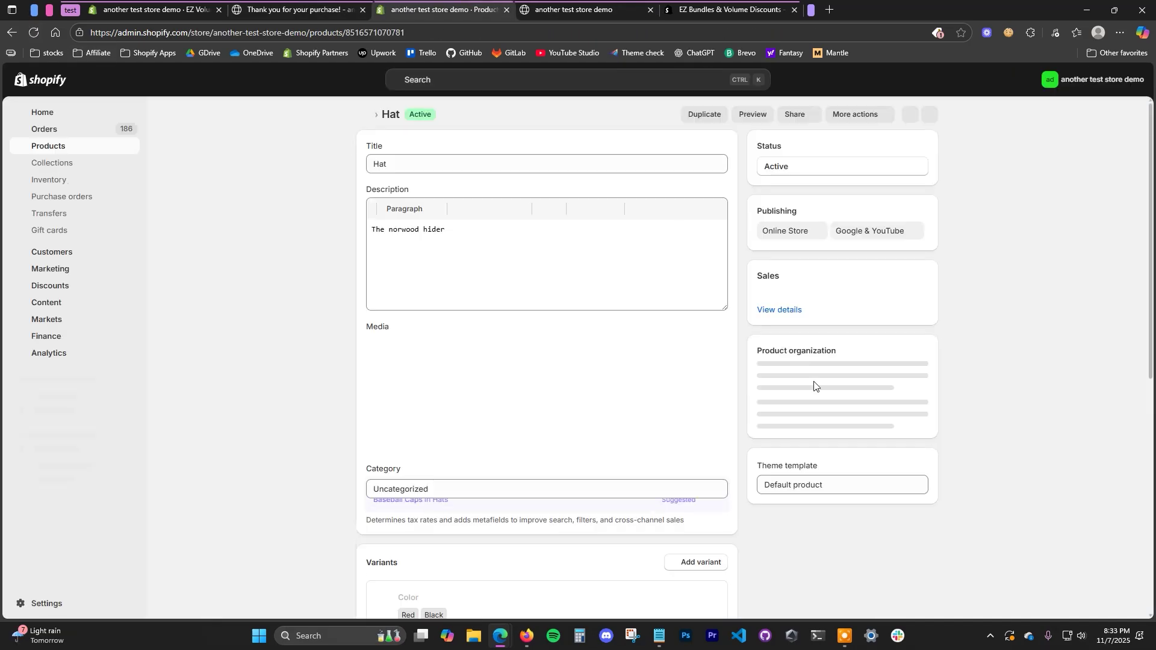
{"action": "scroll", "coordinate": [629, 379], "scroll_direction": "down", "scroll_amount": 2}
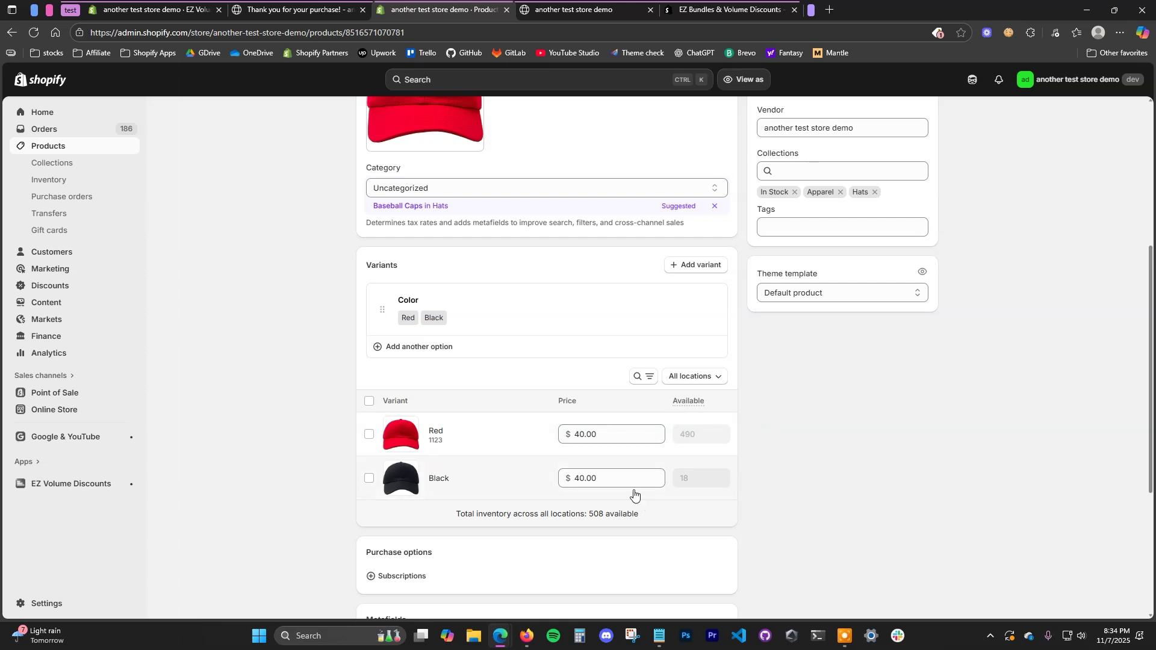
{"action": "left_click", "coordinate": [429, 479]}
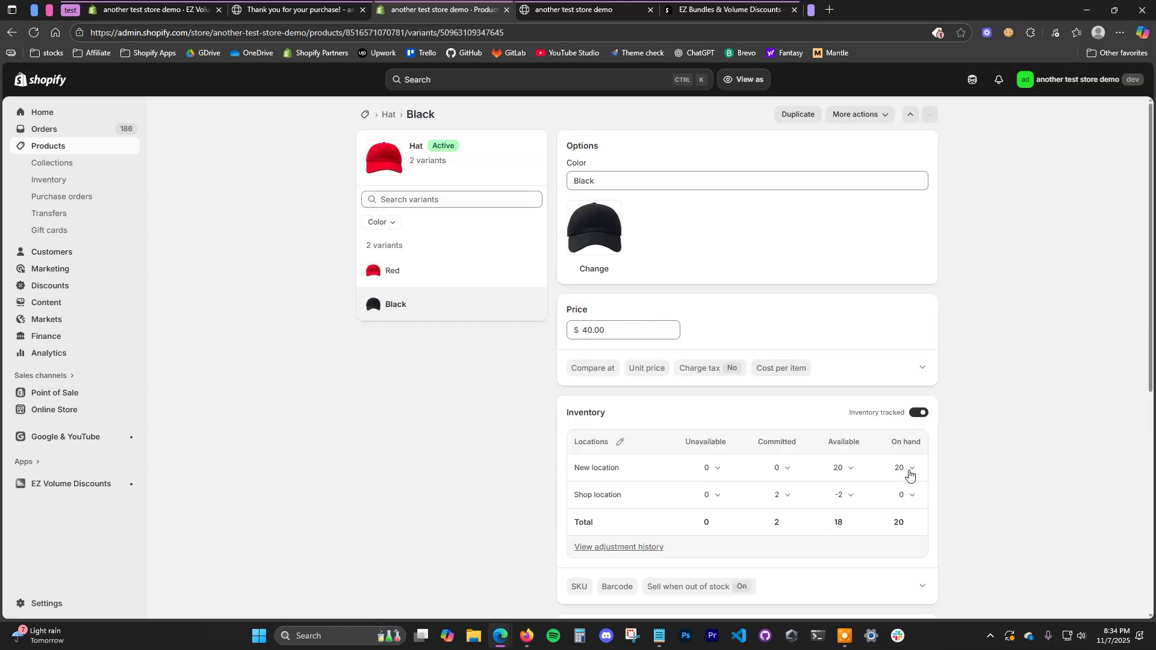
{"action": "left_click", "coordinate": [854, 474]}
{"action": "left_click_drag", "start_coordinate": [760, 369], "coordinate": [712, 366]}
{"action": "type", "text": "-20"}
{"action": "left_click", "coordinate": [788, 439]}
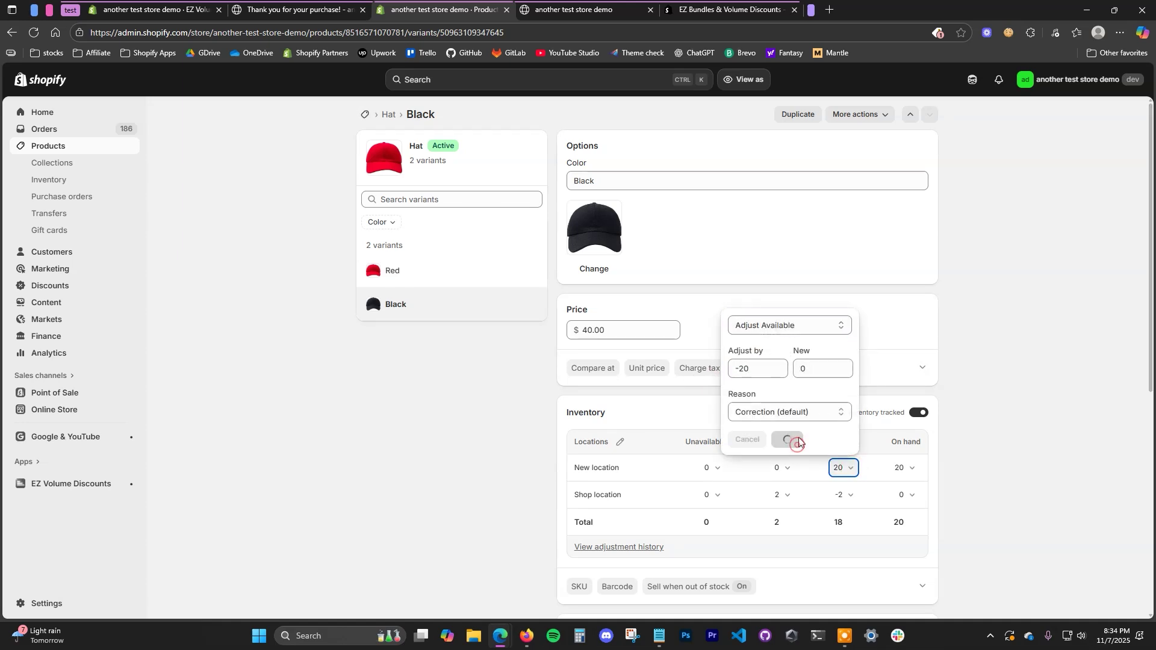
Step: Turn off 'Continue selling when out of stock' for the Black variant and save
{"action": "scroll", "coordinate": [1006, 432], "scroll_direction": "down", "scroll_amount": 1}
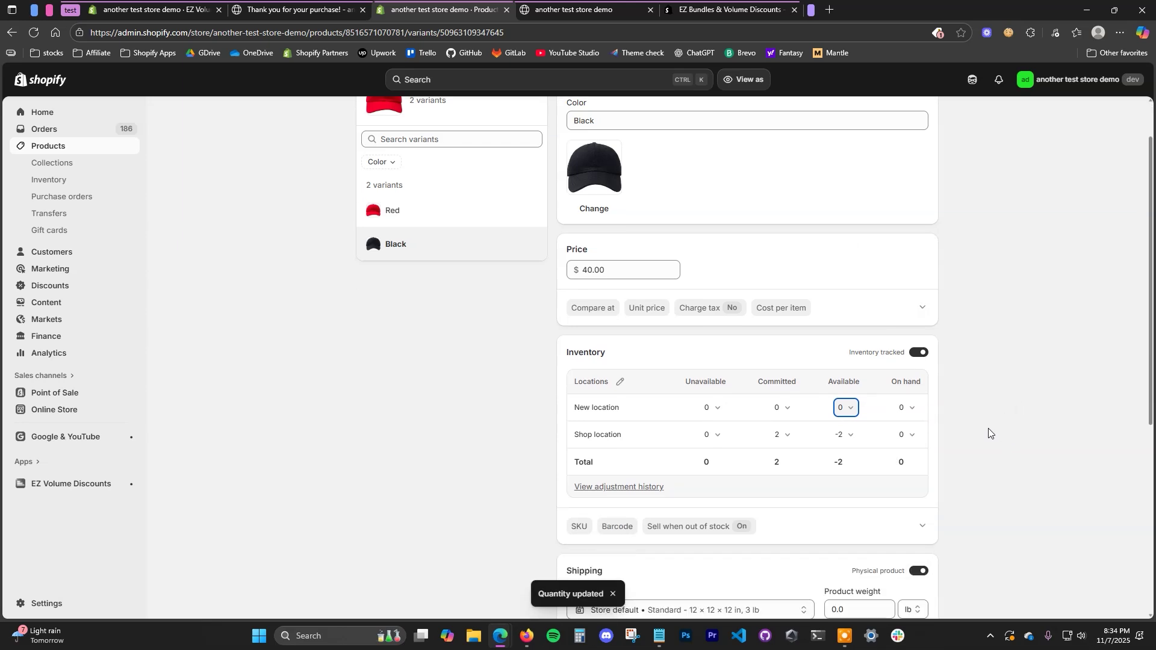
{"action": "left_click", "coordinate": [723, 527]}
{"action": "scroll", "coordinate": [717, 506], "scroll_direction": "down", "scroll_amount": 2}
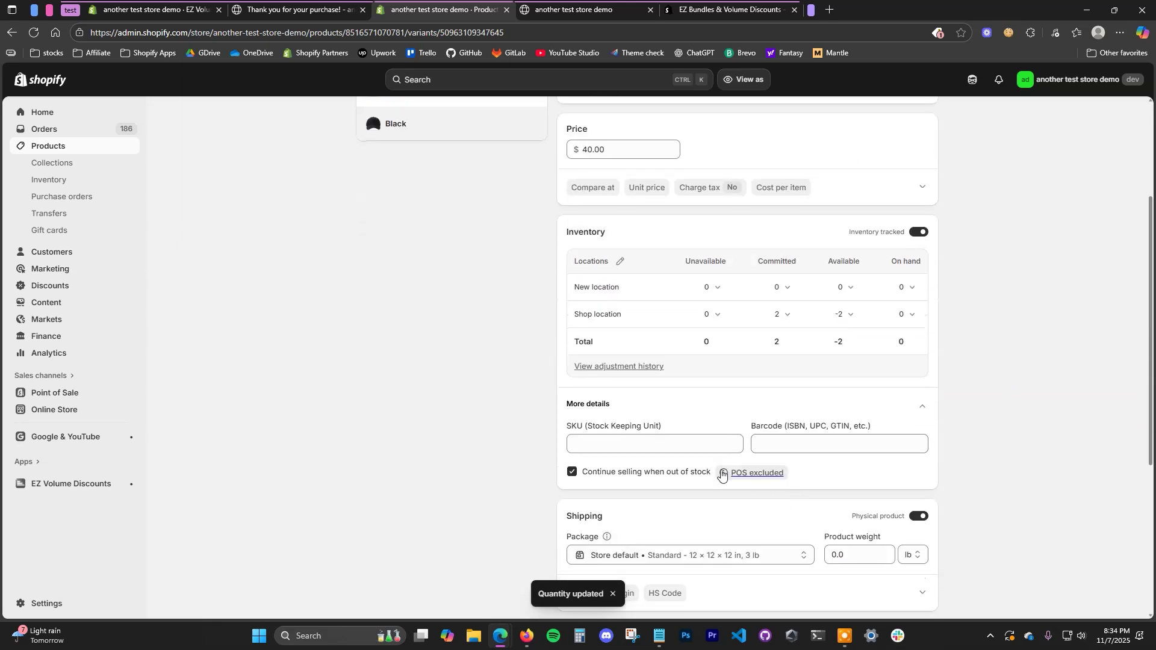
{"action": "left_click", "coordinate": [620, 472]}
{"action": "left_click", "coordinate": [754, 80]}
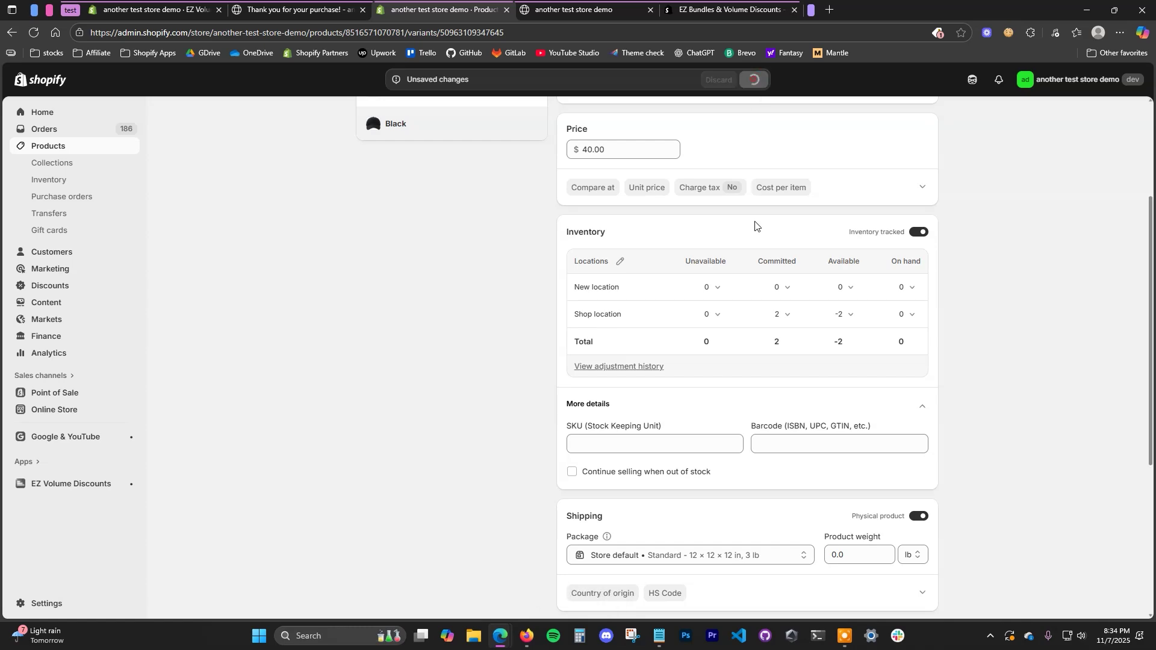
{"action": "left_click", "coordinate": [572, 10]}
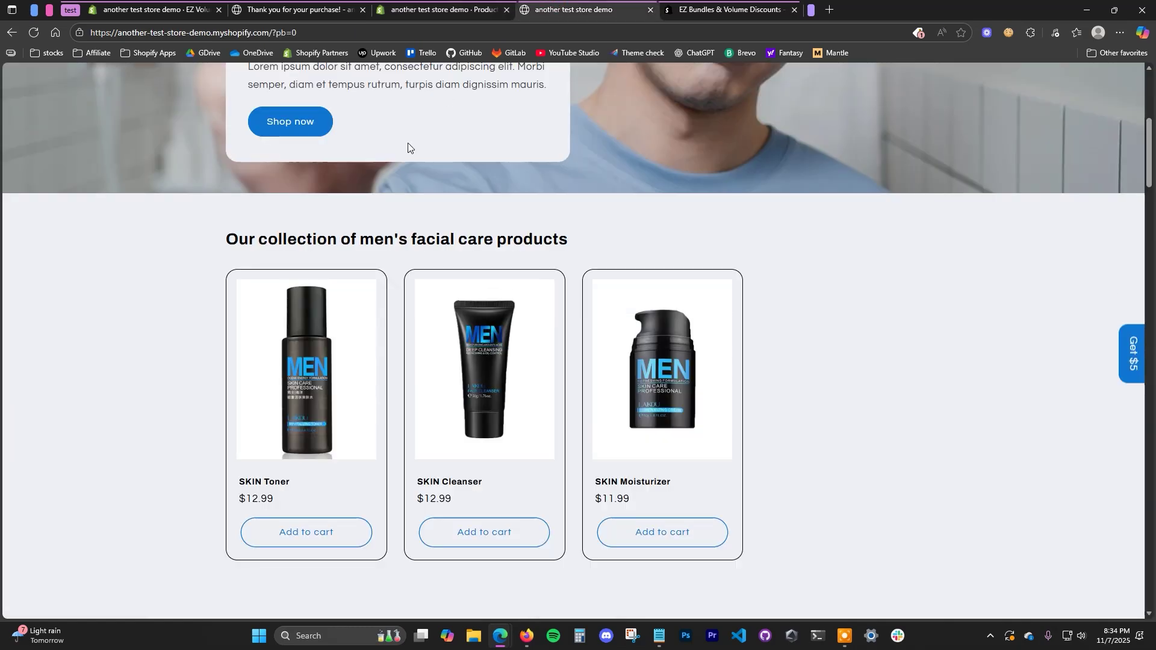
Step: On the Outfit bundle page, check the Product 2 list shows 'Hat - Black' as unavailable
{"action": "scroll", "coordinate": [422, 150], "scroll_direction": "up", "scroll_amount": 4}
{"action": "left_click", "coordinate": [534, 157]}
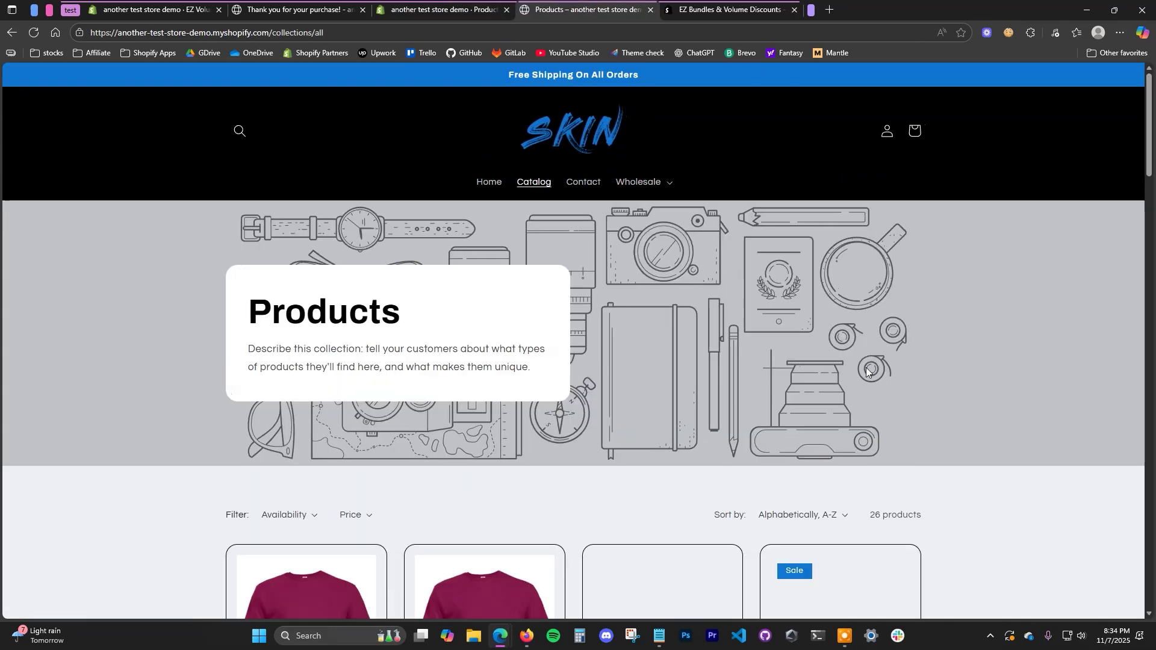
{"action": "scroll", "coordinate": [966, 391], "scroll_direction": "down", "scroll_amount": 3}
{"action": "key", "text": "alt+Left"}
{"action": "scroll", "coordinate": [987, 377], "scroll_direction": "down", "scroll_amount": 1}
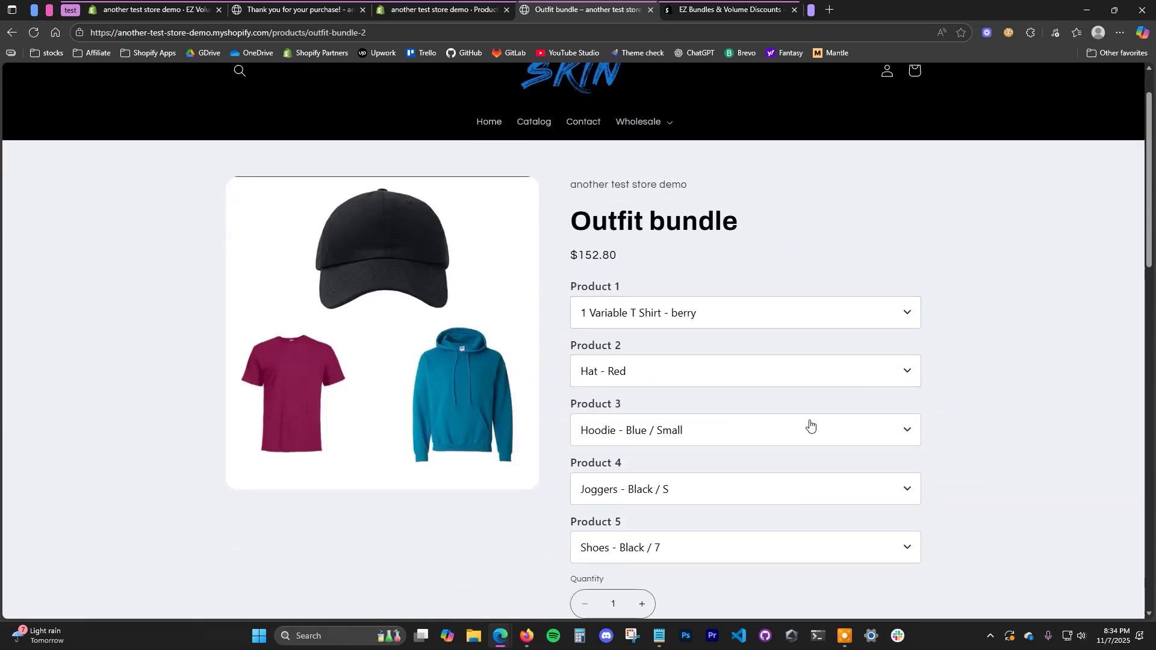
{"action": "left_click", "coordinate": [751, 371]}
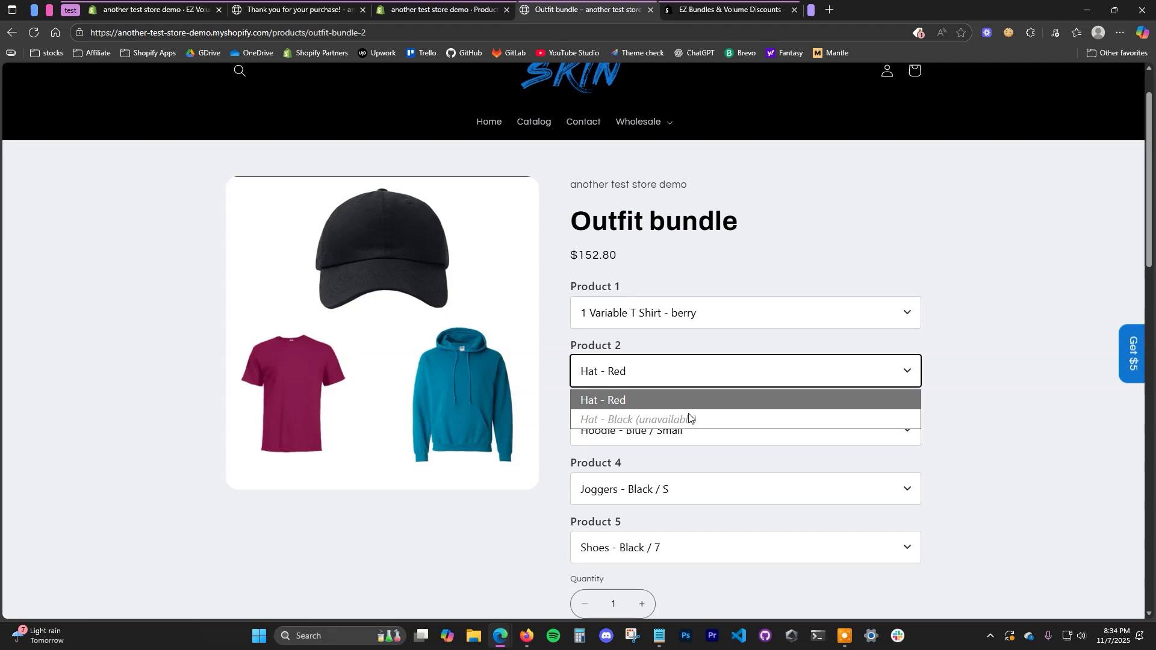
{"action": "left_click", "coordinate": [964, 422]}
{"action": "left_click", "coordinate": [213, 15]}
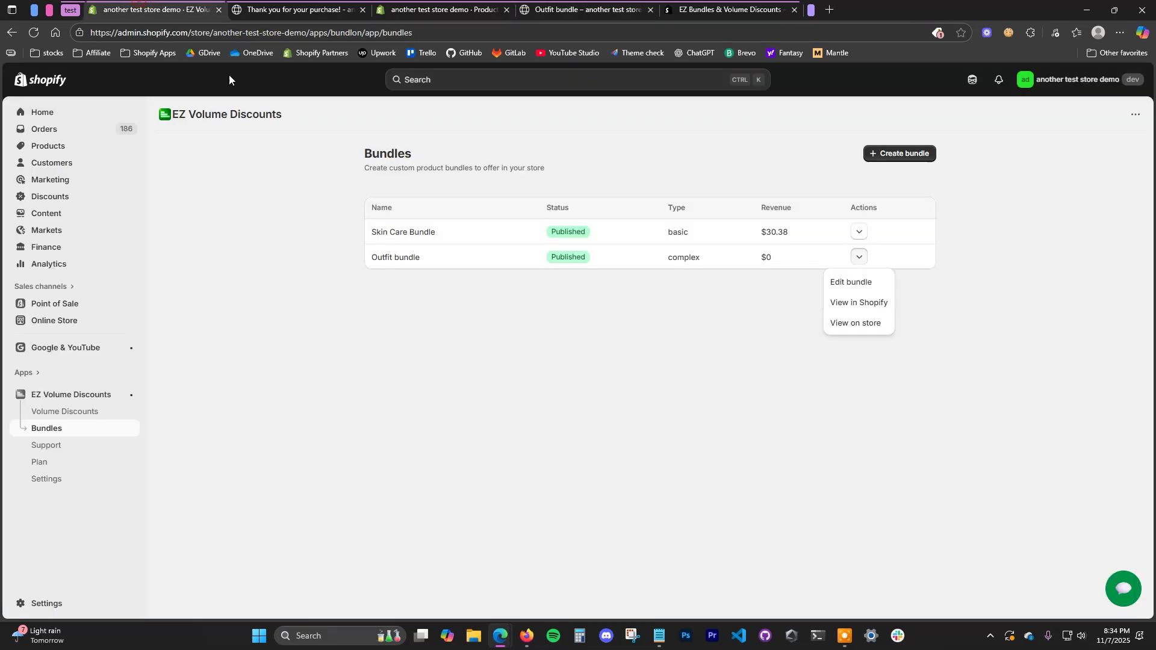
Step: Dismiss the Outfit bundle actions list and bring up the EZ Bundles & Volume Discounts App Store listing
{"action": "left_click", "coordinate": [683, 465]}
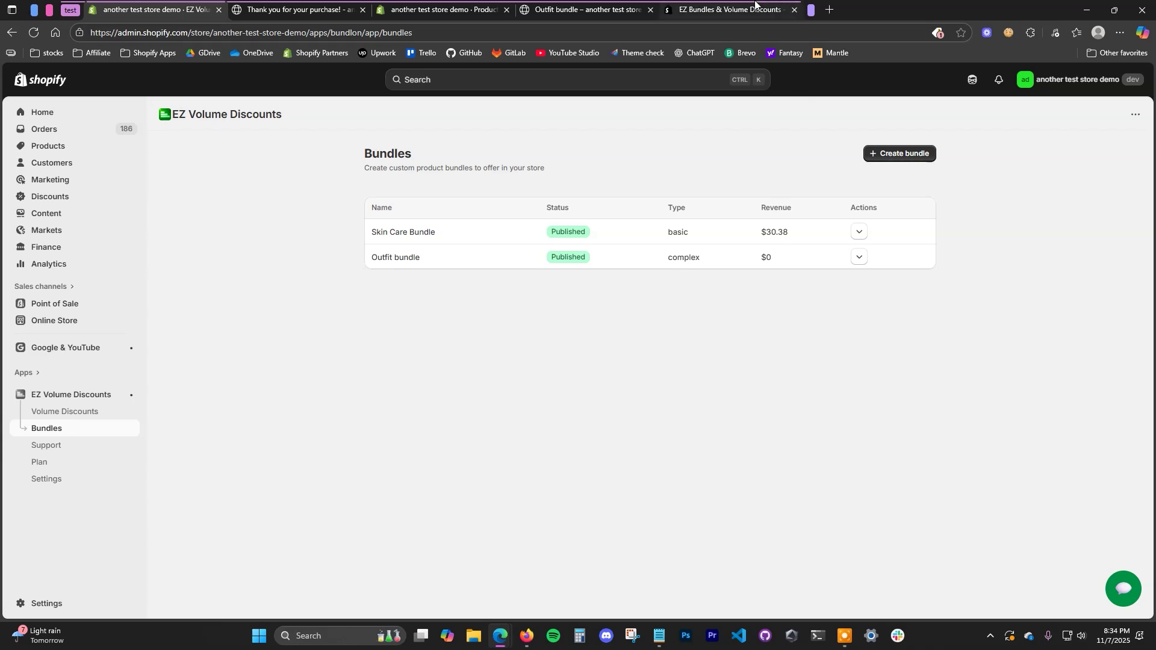
{"action": "left_click", "coordinate": [729, 10]}
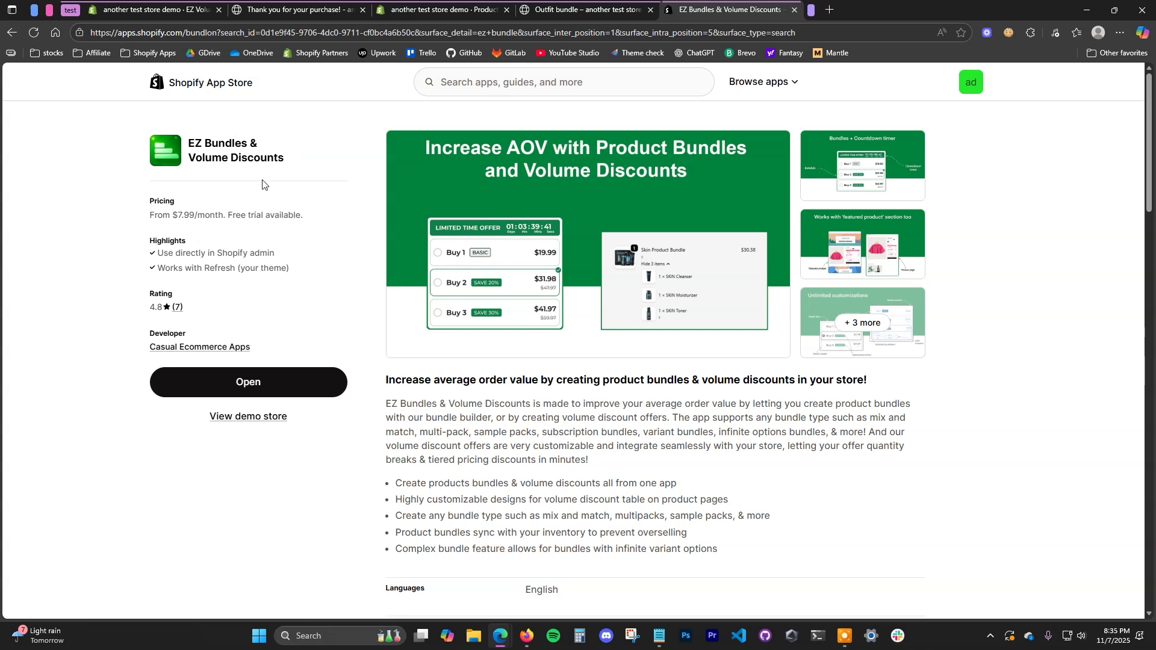